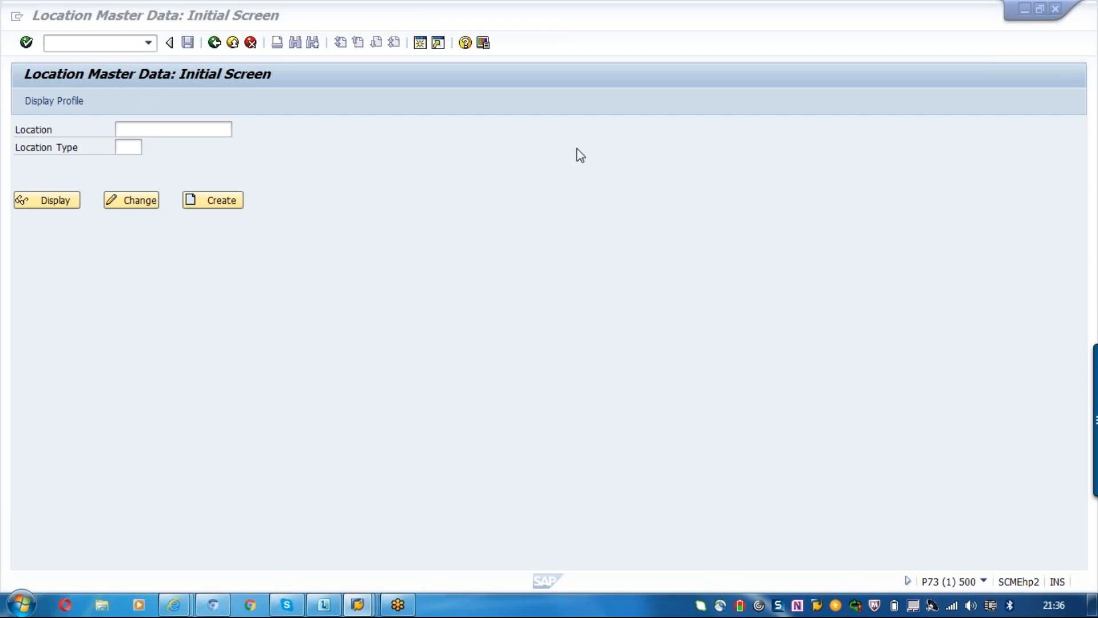
Choose location type 1030 (Terminal) from the list of possible location types.
{"action": "left_click", "coordinate": [126, 131]}
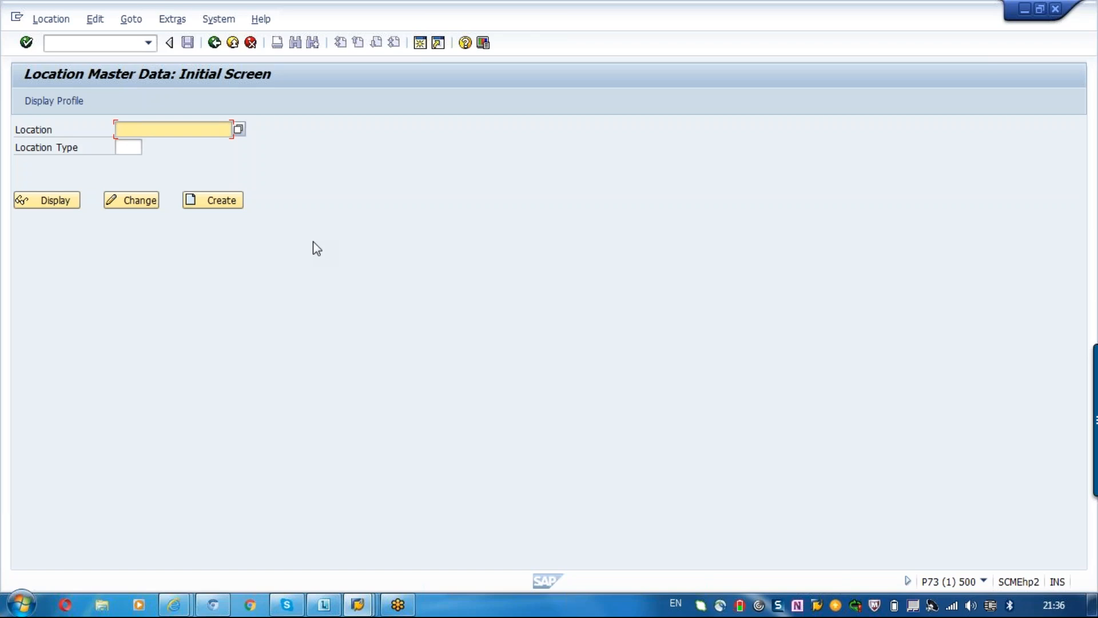
{"action": "left_click", "coordinate": [141, 148]}
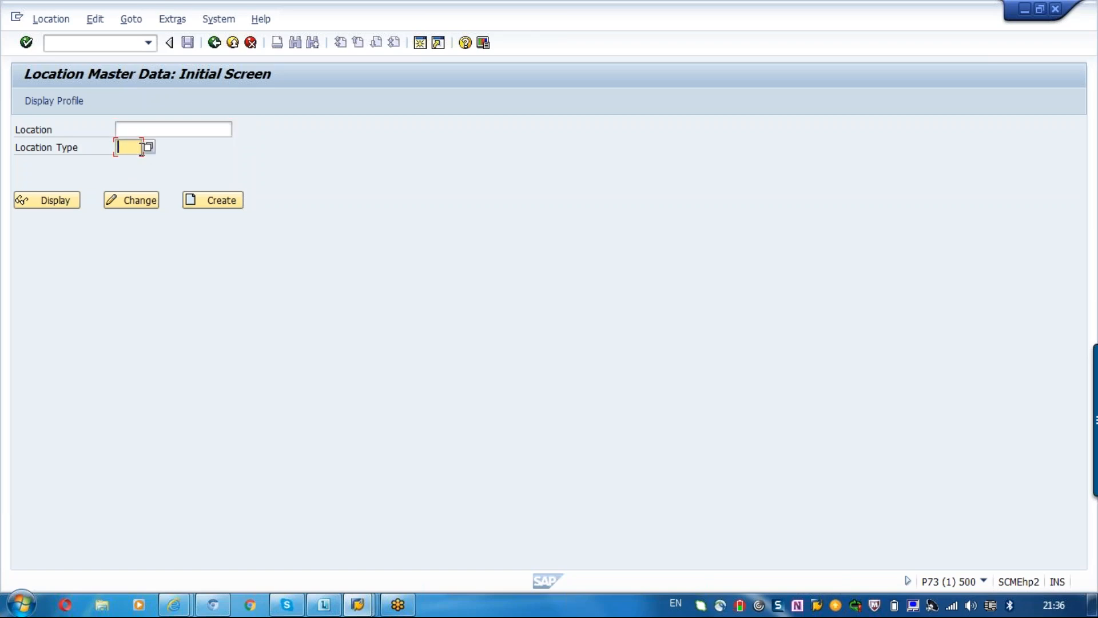
{"action": "left_click", "coordinate": [149, 148]}
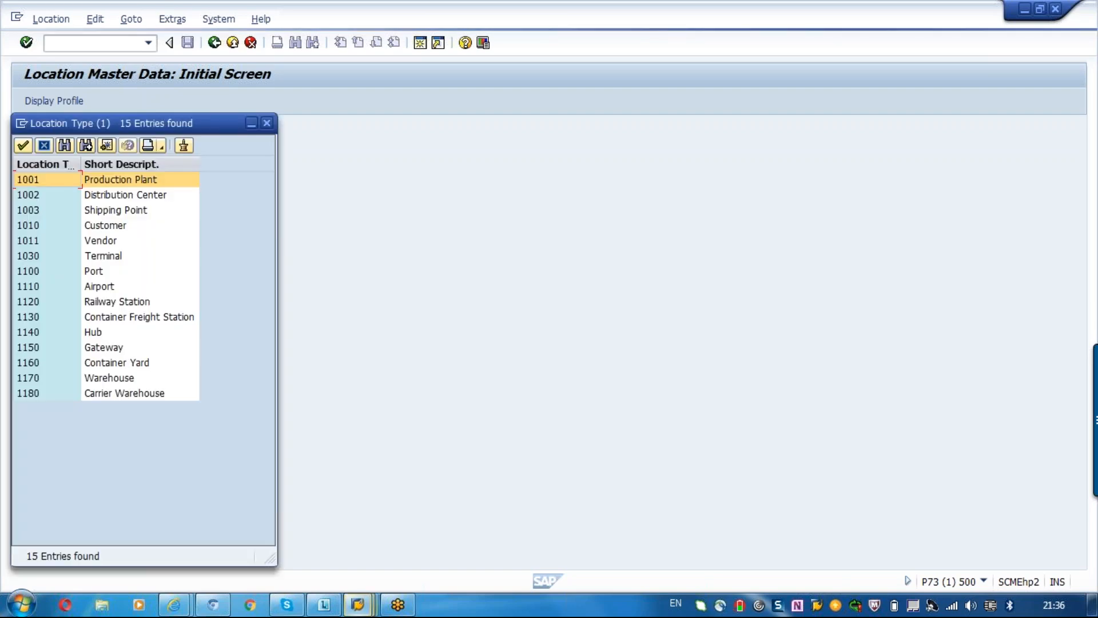
{"action": "left_click", "coordinate": [97, 273]}
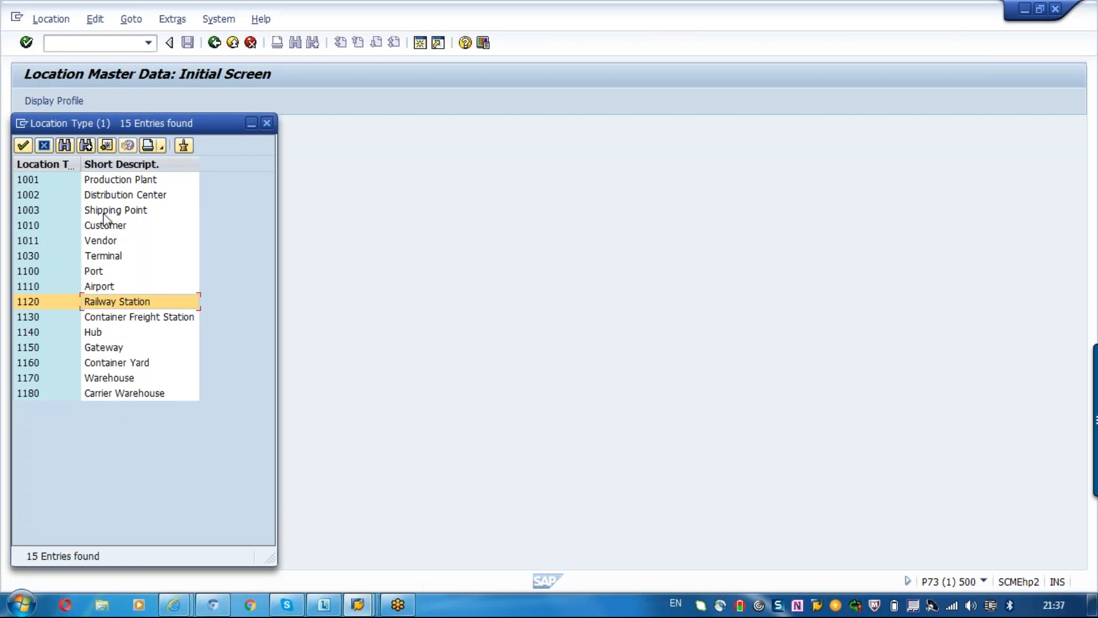
{"action": "left_click", "coordinate": [101, 255]}
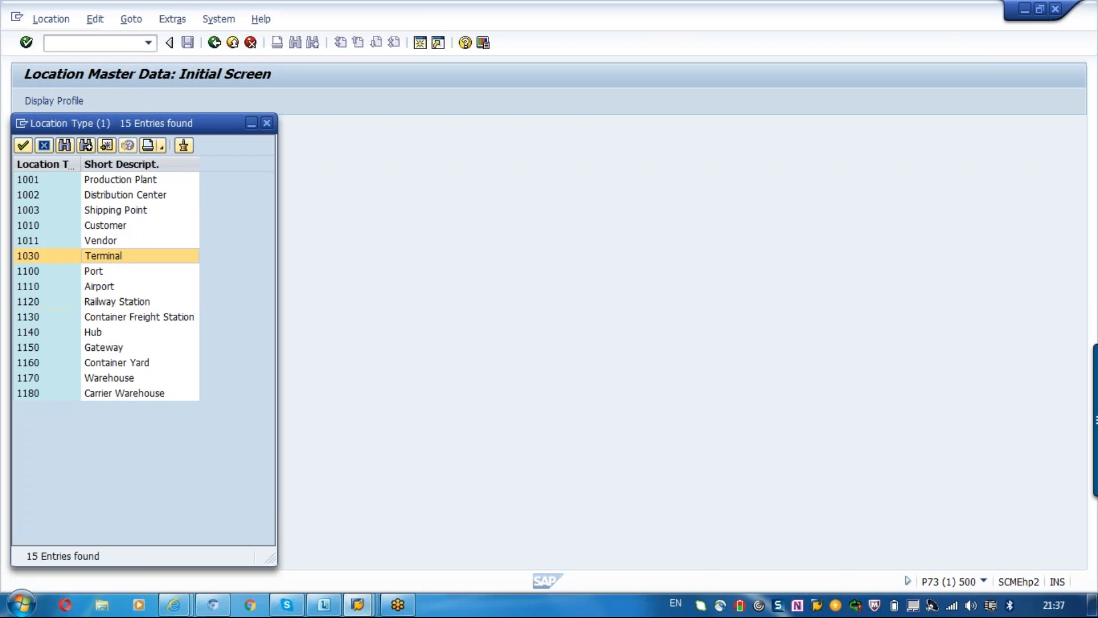
{"action": "double_click", "coordinate": [102, 255]}
Enter TM_TERMINA as the location and start creating its master record.
{"action": "left_click", "coordinate": [129, 131]}
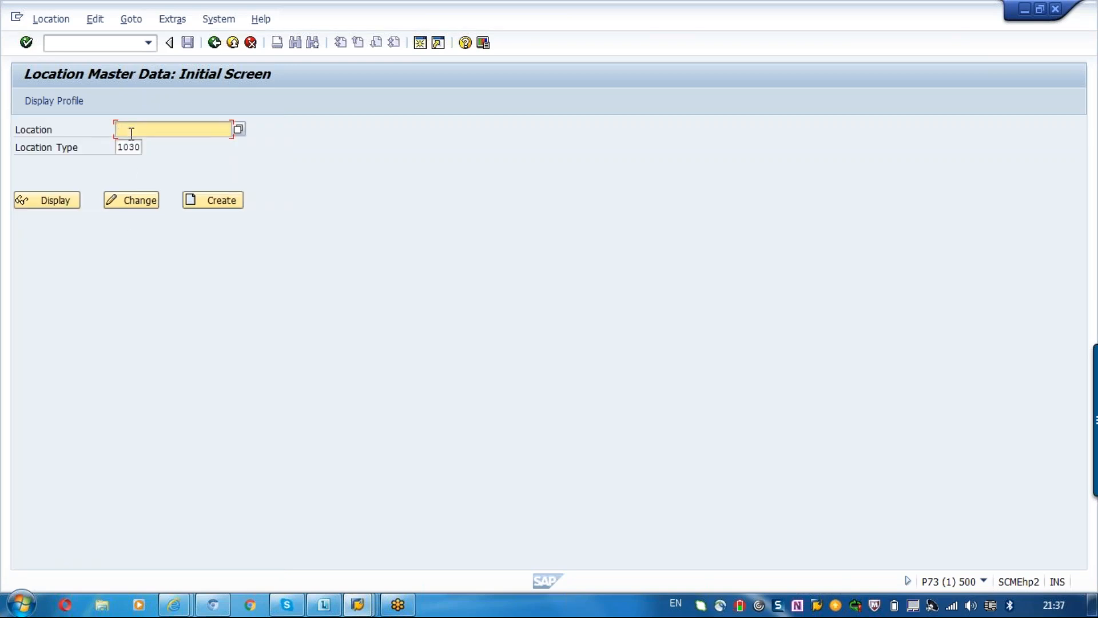
{"action": "type", "text": "TM_Termina"}
{"action": "key", "text": "Return"}
{"action": "left_click", "coordinate": [223, 201]}
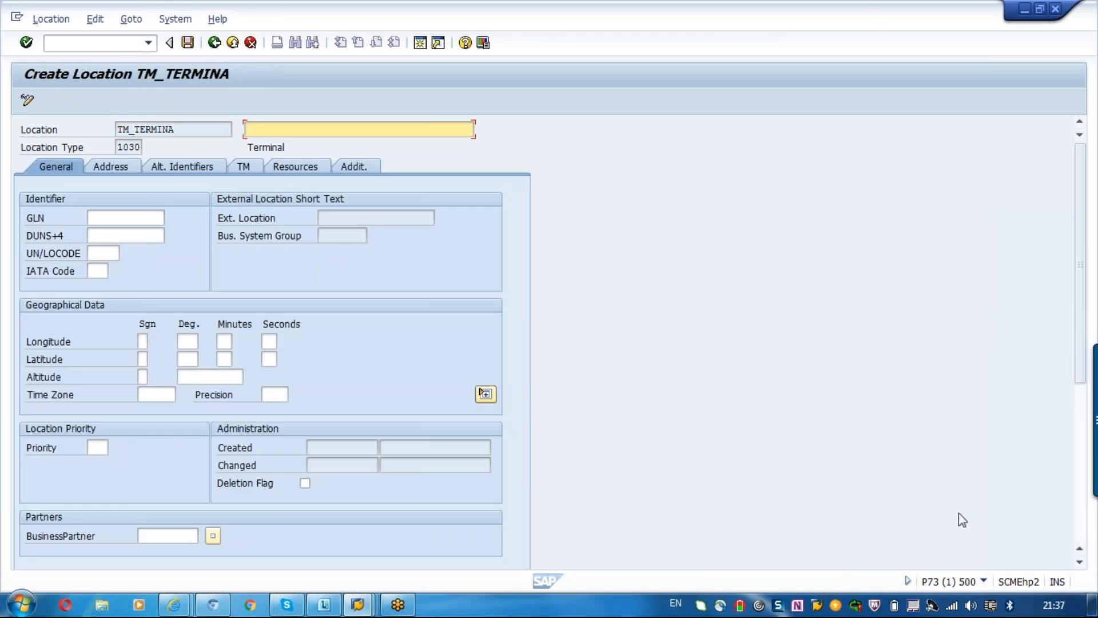
Show the transaction code in the status bar and enter "Terminal for Transportation Lane" as the location's description.
{"action": "left_click", "coordinate": [984, 581]}
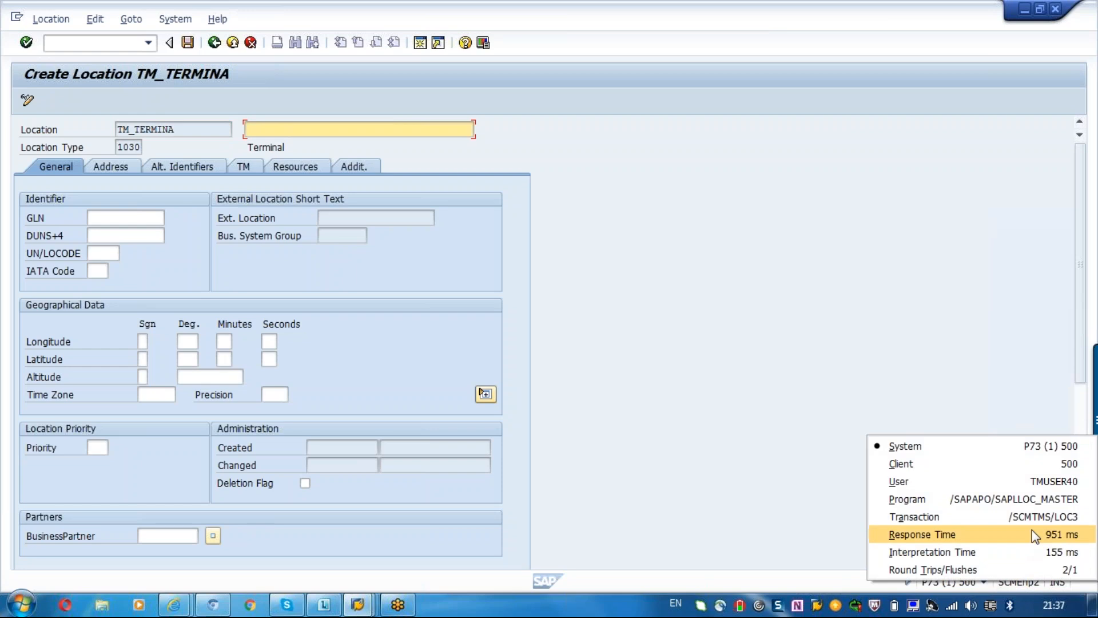
{"action": "left_click", "coordinate": [1044, 518]}
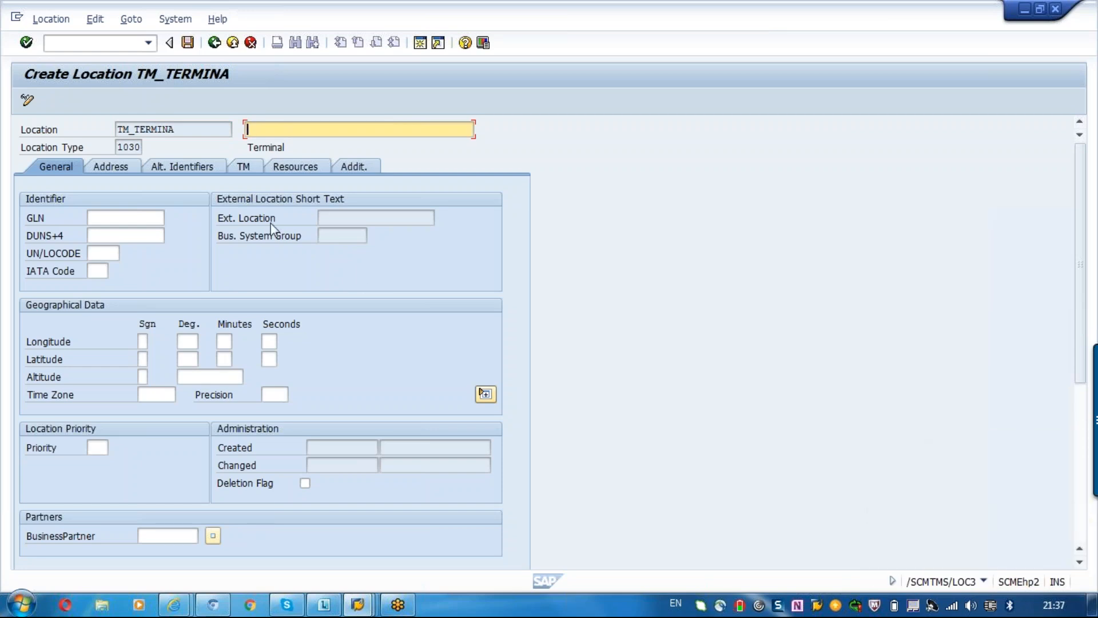
{"action": "type", "text": "Terminal for Transporta"}
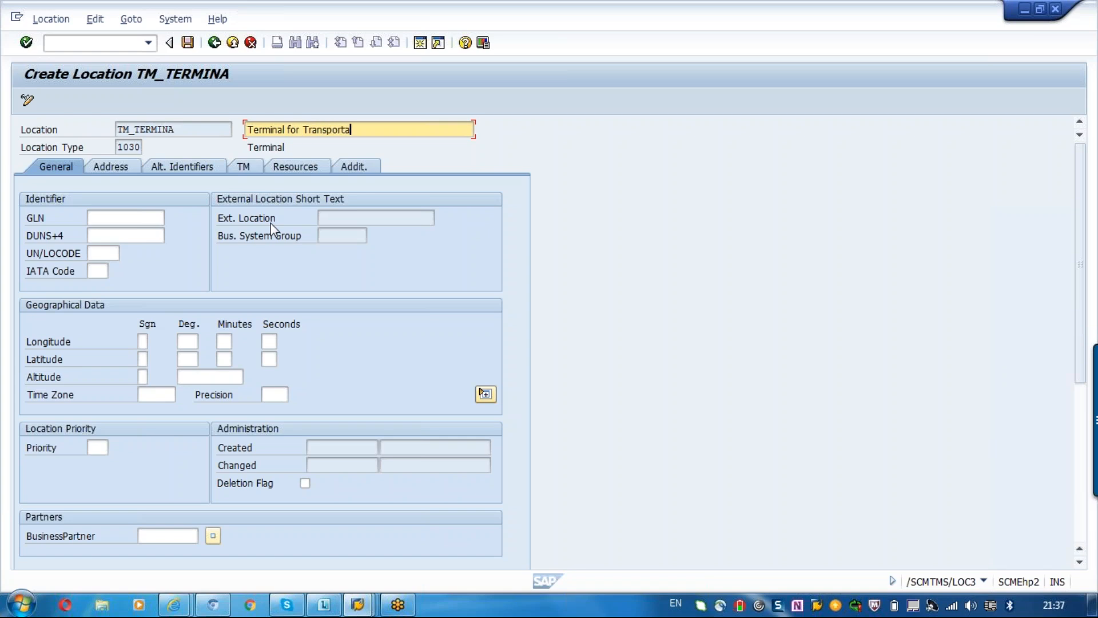
{"action": "type", "text": "tion Lane"}
{"action": "left_click", "coordinate": [116, 223]}
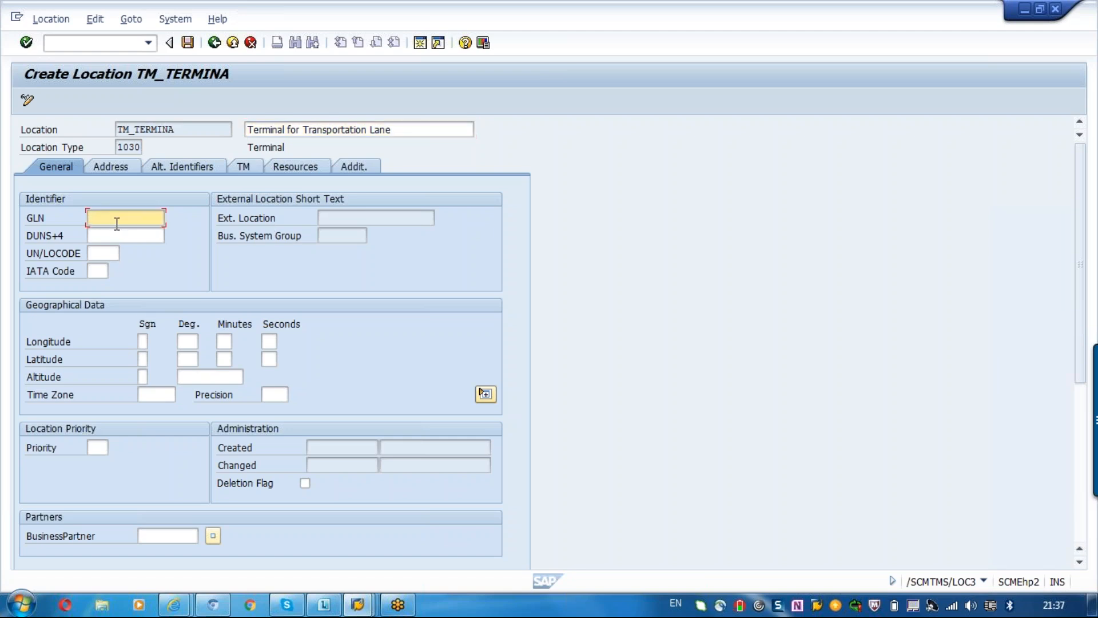
{"action": "left_click", "coordinate": [411, 129]}
{"action": "left_click_drag", "start_coordinate": [411, 130], "coordinate": [273, 127]}
{"action": "left_click", "coordinate": [273, 122]}
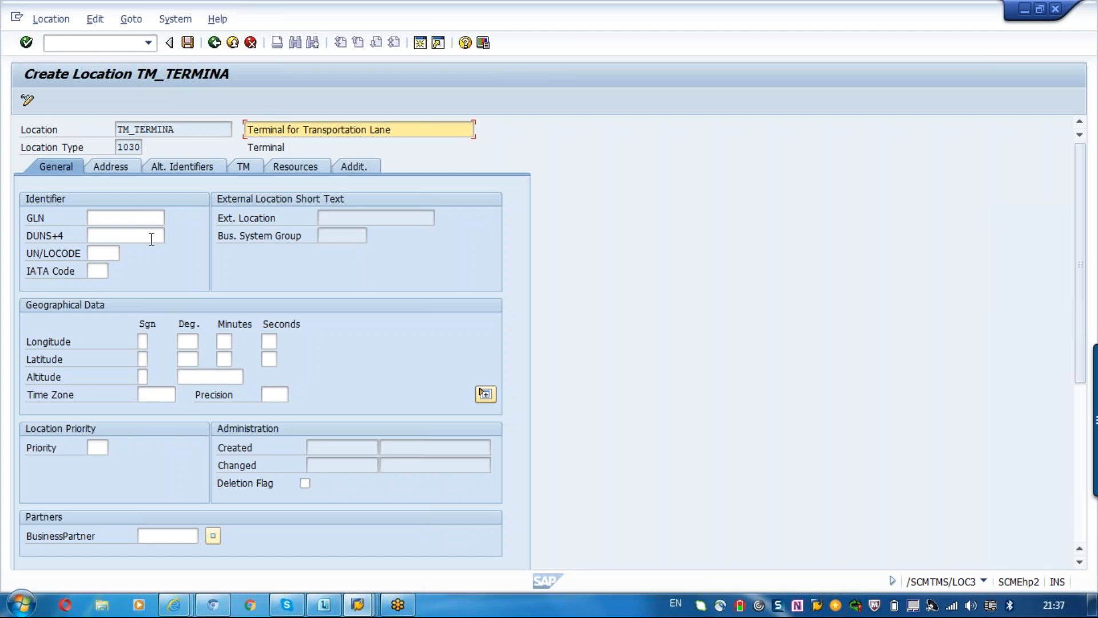
{"action": "left_click", "coordinate": [142, 343]}
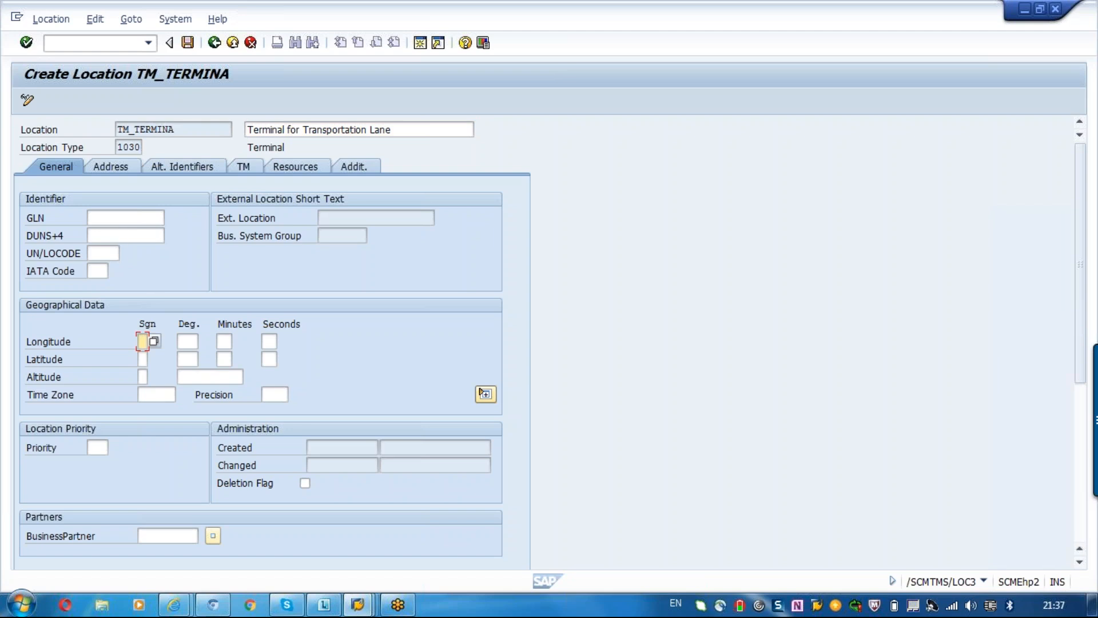
{"action": "left_click", "coordinate": [115, 217]}
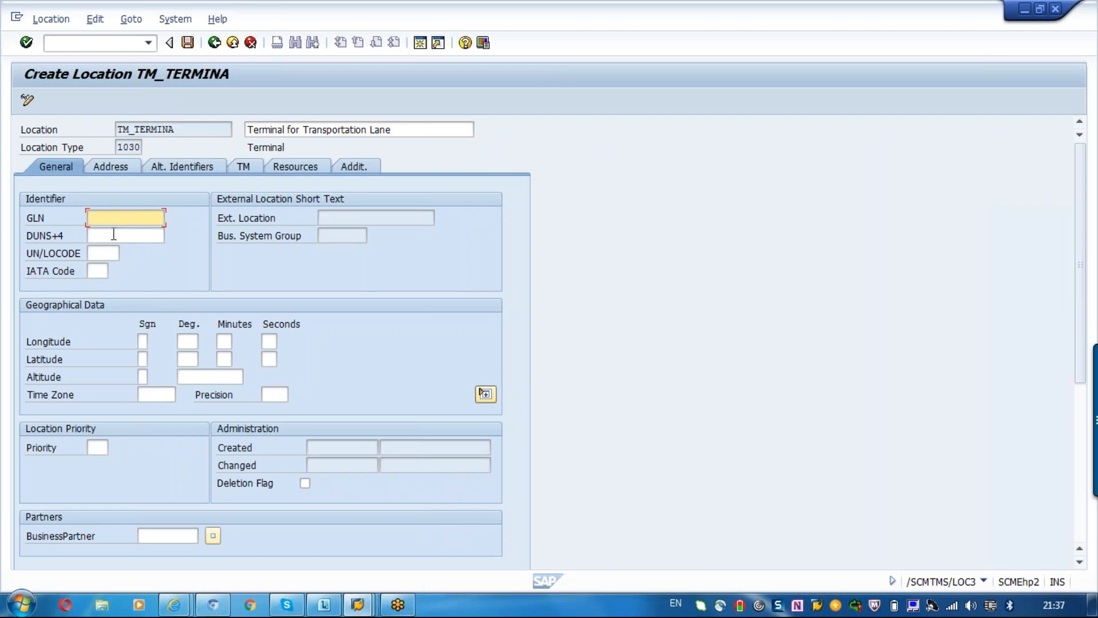
{"action": "left_click", "coordinate": [113, 239]}
{"action": "left_click", "coordinate": [106, 270]}
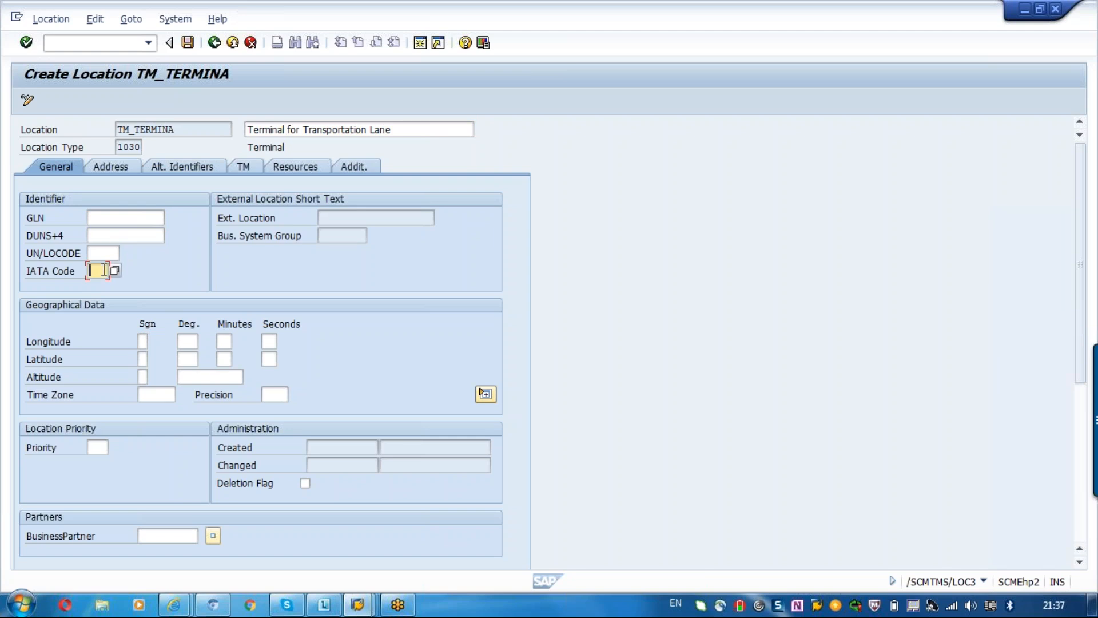
{"action": "left_click", "coordinate": [102, 254]}
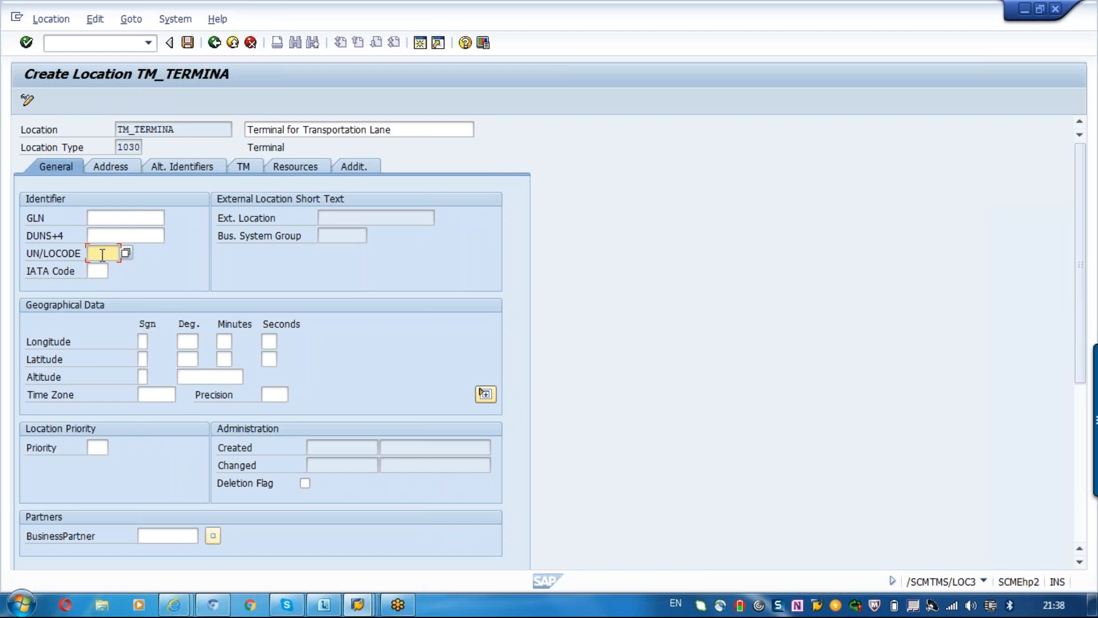
Set the longitude and latitude signs to + and the time zone to CET in the geographical data.
{"action": "left_click", "coordinate": [144, 342]}
{"action": "left_click", "coordinate": [154, 343]}
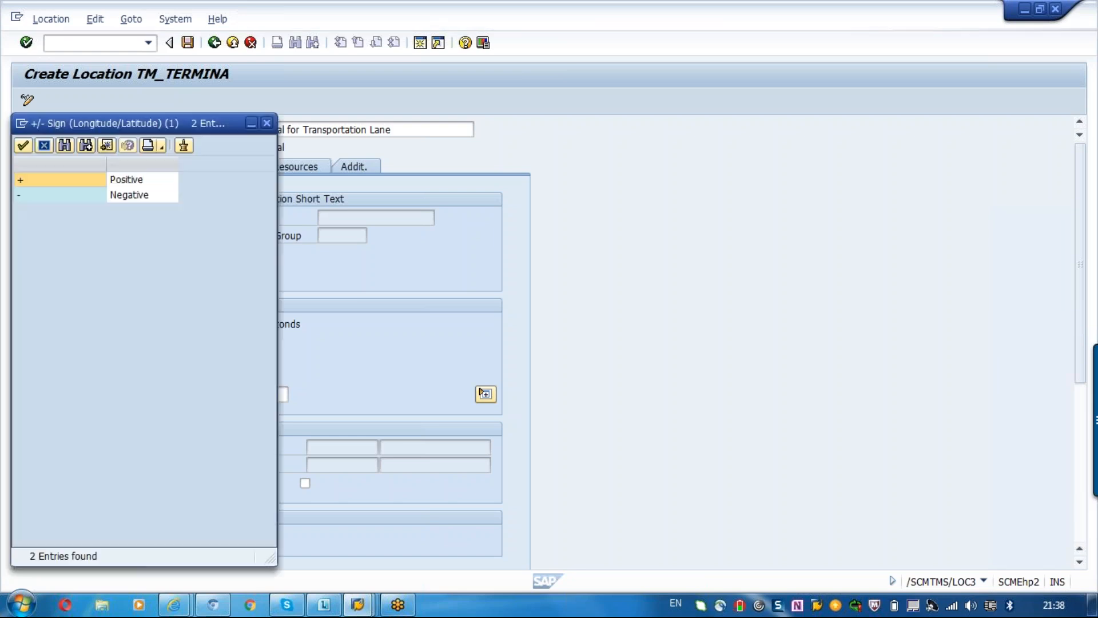
{"action": "double_click", "coordinate": [121, 179]}
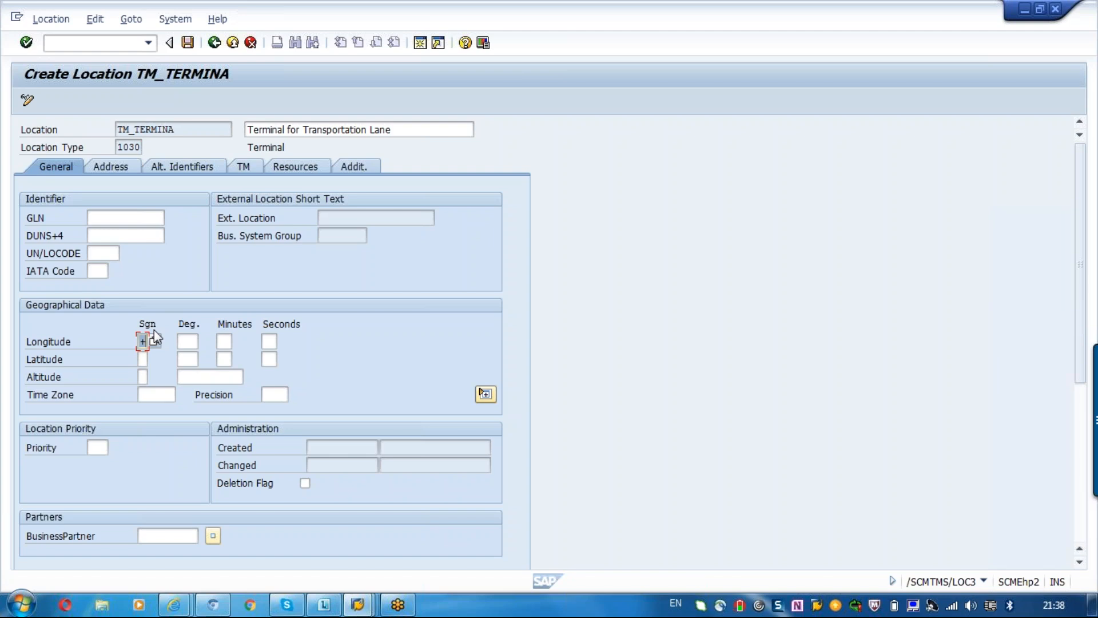
{"action": "left_click", "coordinate": [190, 342]}
{"action": "left_click", "coordinate": [142, 359]}
{"action": "left_click", "coordinate": [166, 388]}
{"action": "type", "text": "CET"}
{"action": "key", "text": "Return"}
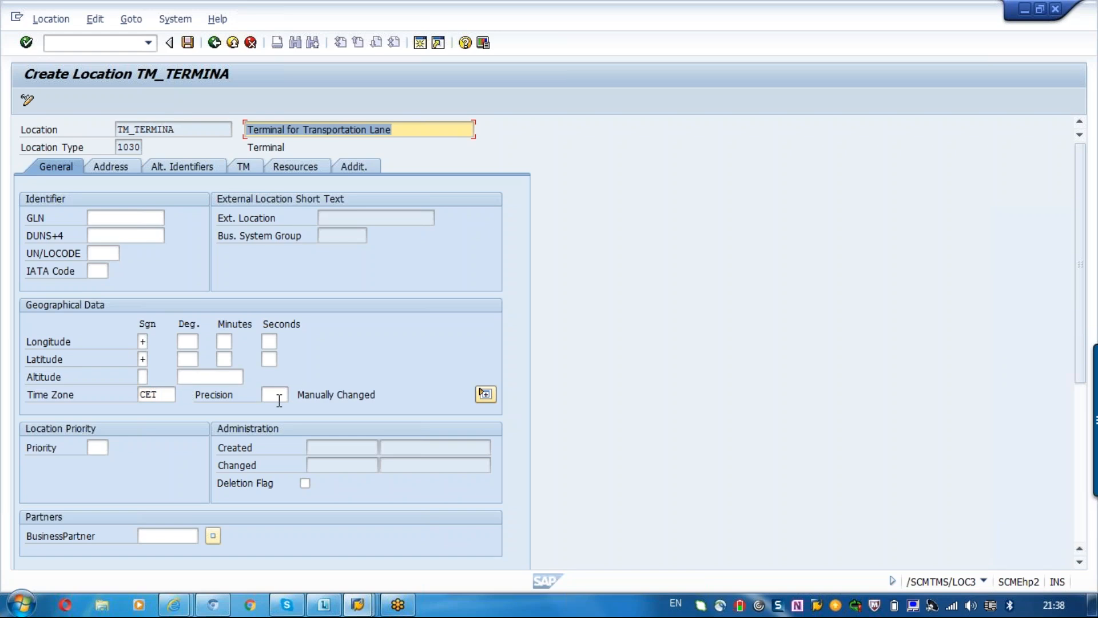
Set the location priority to 1 in the general data.
{"action": "left_click", "coordinate": [279, 400]}
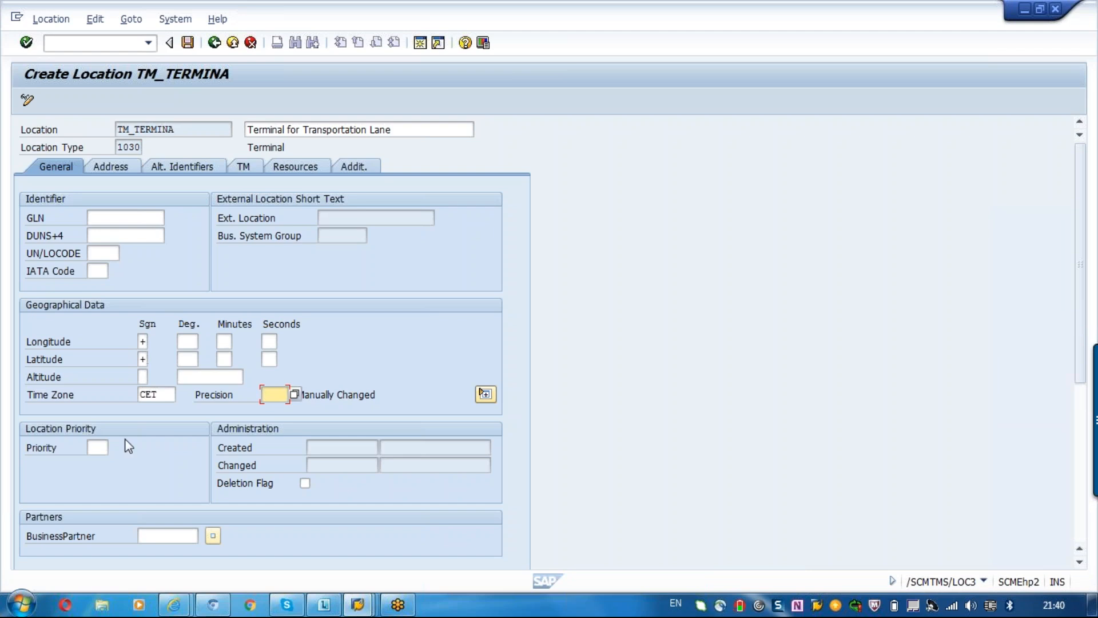
{"action": "left_click", "coordinate": [98, 446]}
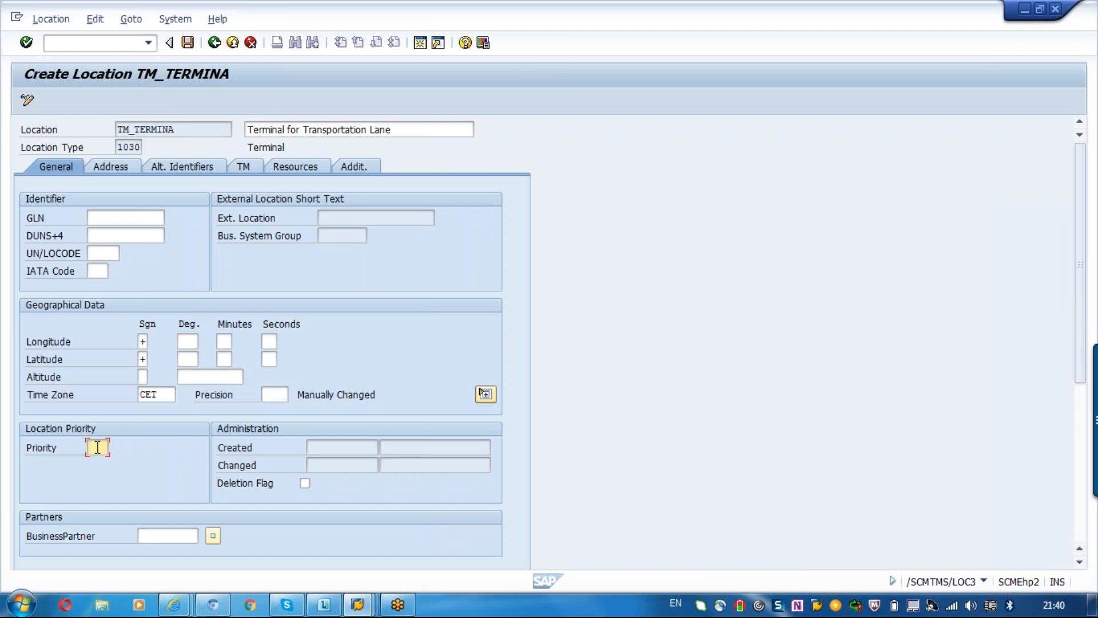
{"action": "type", "text": "1"}
{"action": "left_click", "coordinate": [196, 536]}
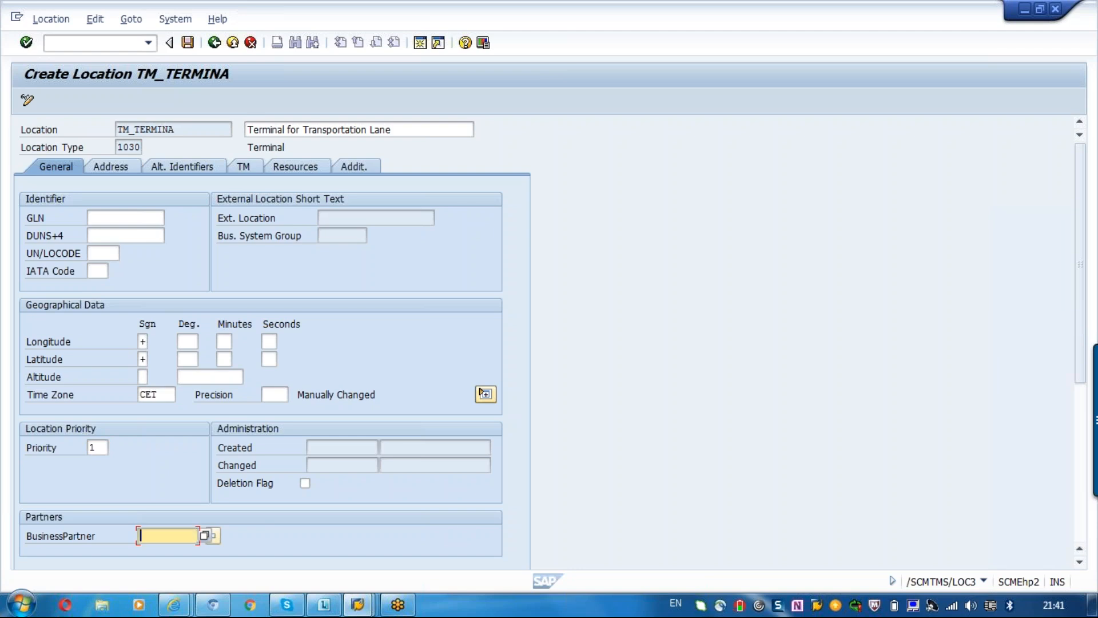
Set the title to Company in the location's address data.
{"action": "left_click", "coordinate": [120, 167]}
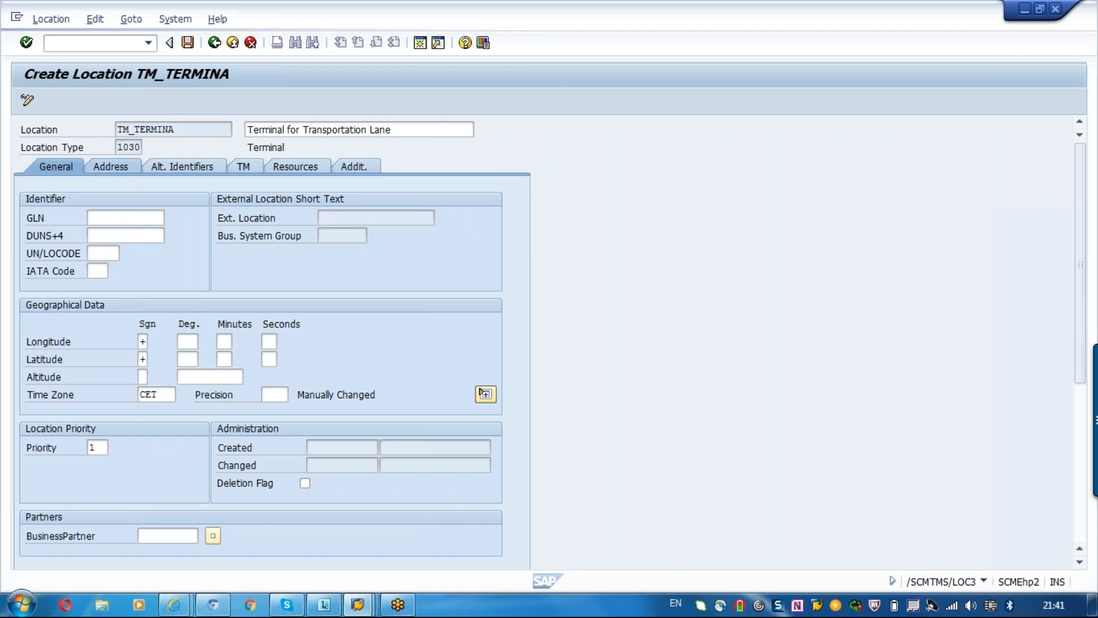
{"action": "left_click", "coordinate": [182, 237]}
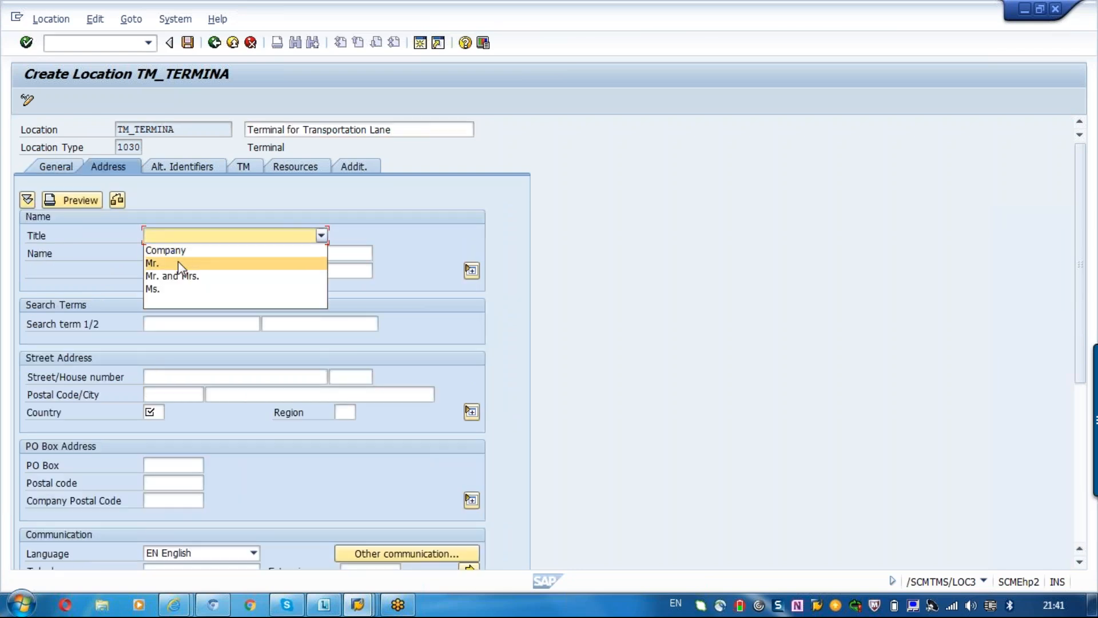
{"action": "left_click", "coordinate": [166, 250]}
{"action": "left_click", "coordinate": [168, 253]}
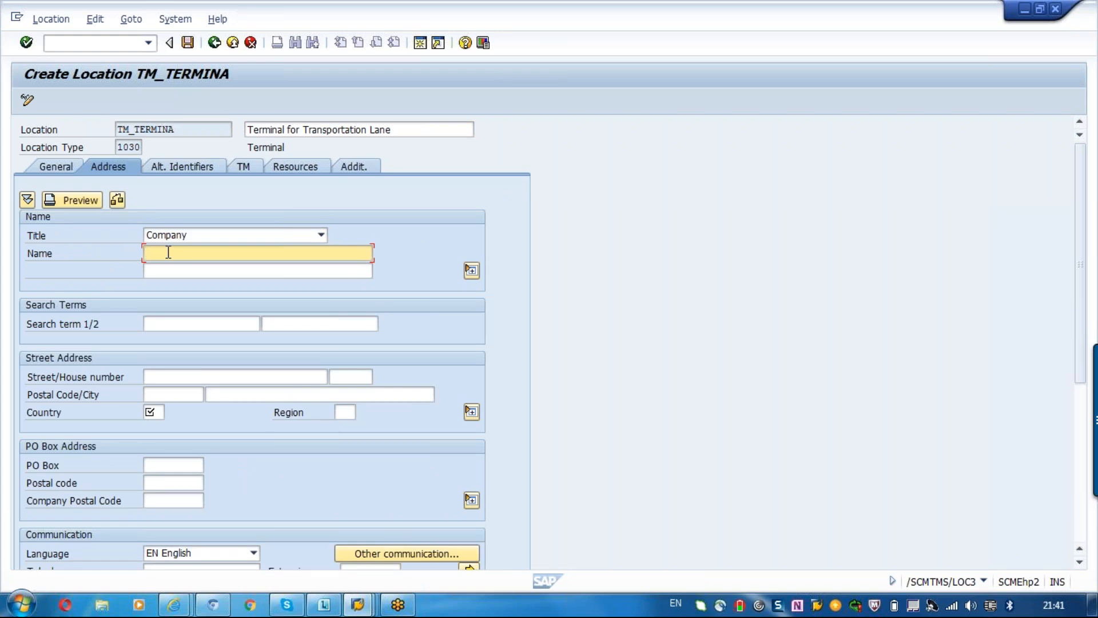
Enter DE as the country in the location's street address.
{"action": "left_click", "coordinate": [160, 412]}
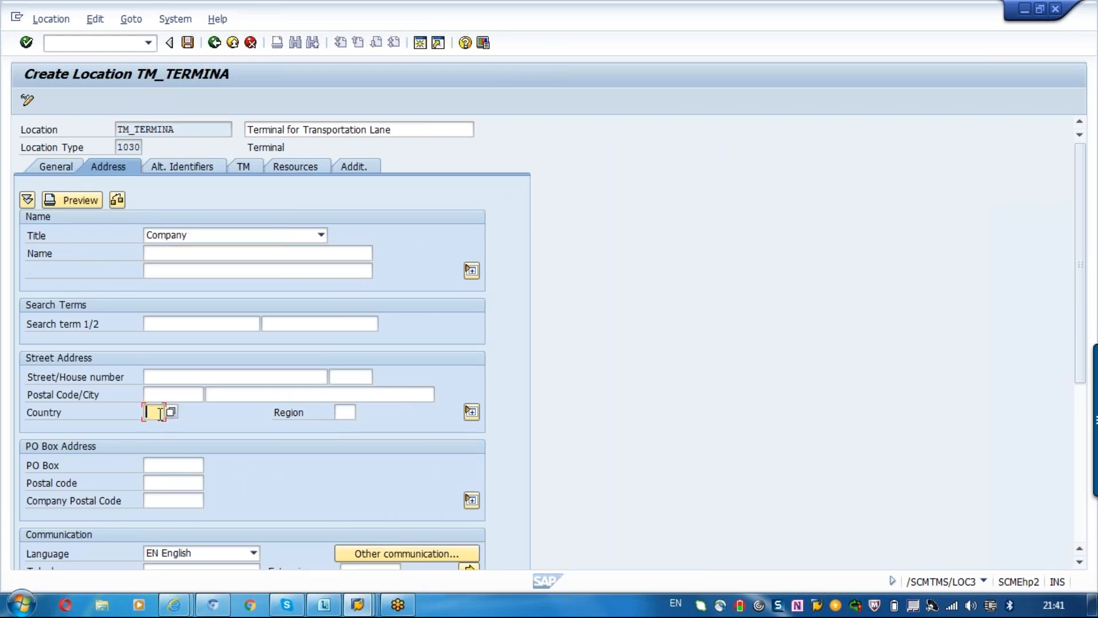
{"action": "type", "text": "de"}
{"action": "left_click", "coordinate": [64, 171]}
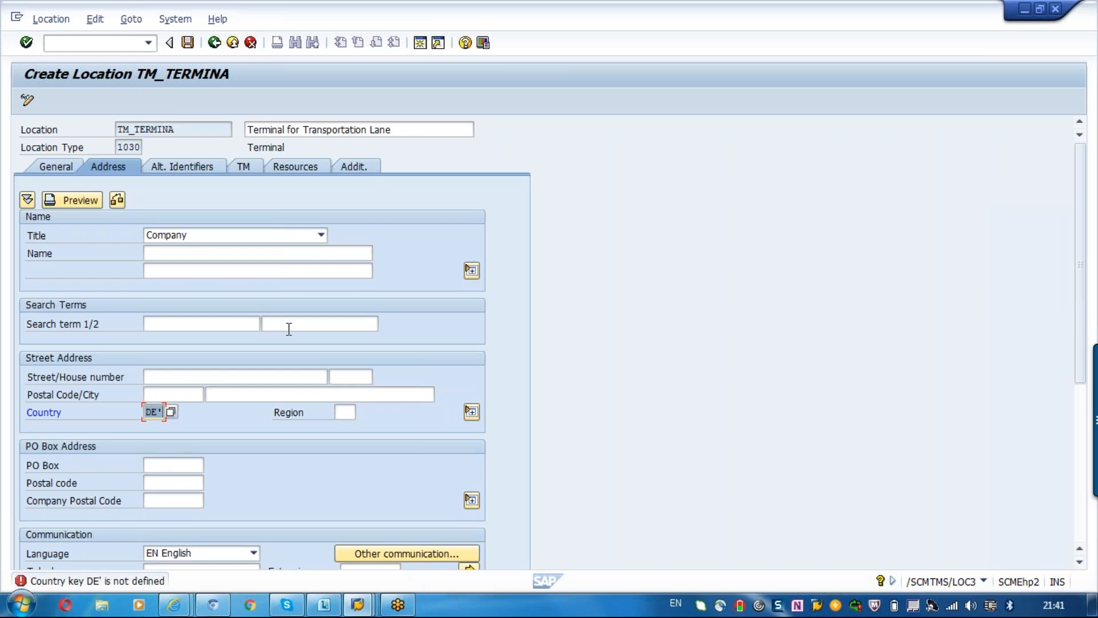
{"action": "type", "text": "de"}
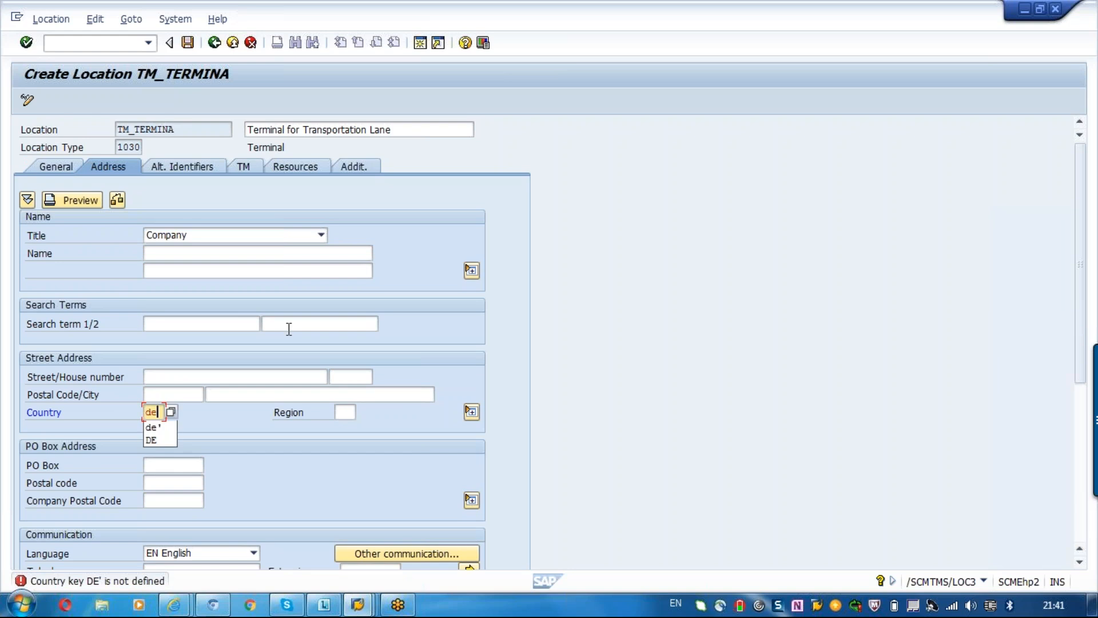
{"action": "key", "text": "Return"}
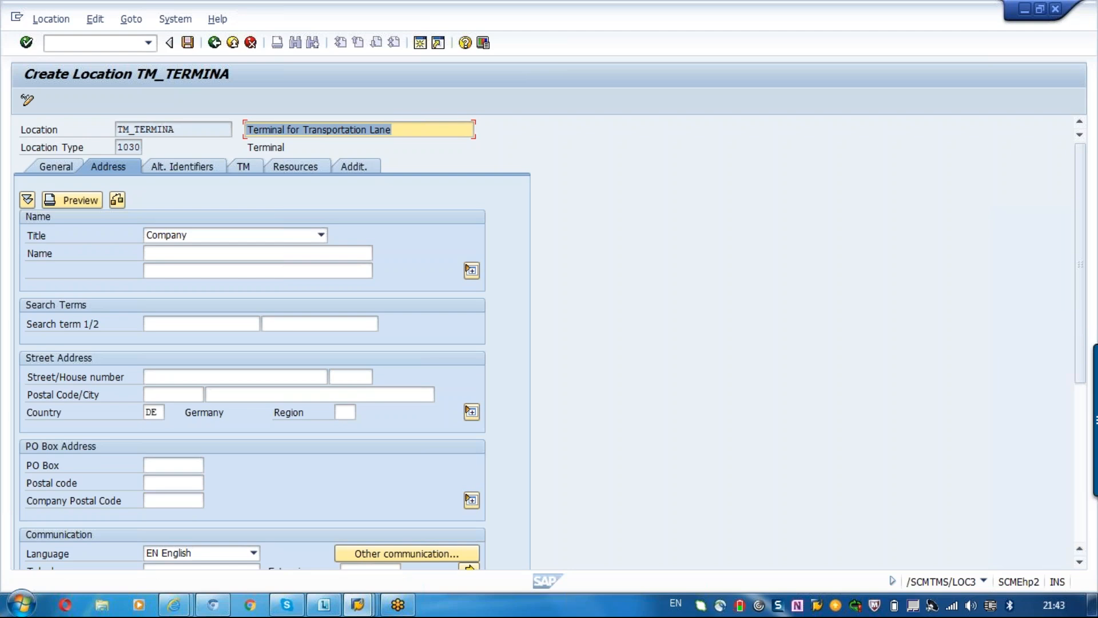
Check the location's geographical data and examine the type and ID fields of its alternative identifiers.
{"action": "left_click", "coordinate": [56, 168]}
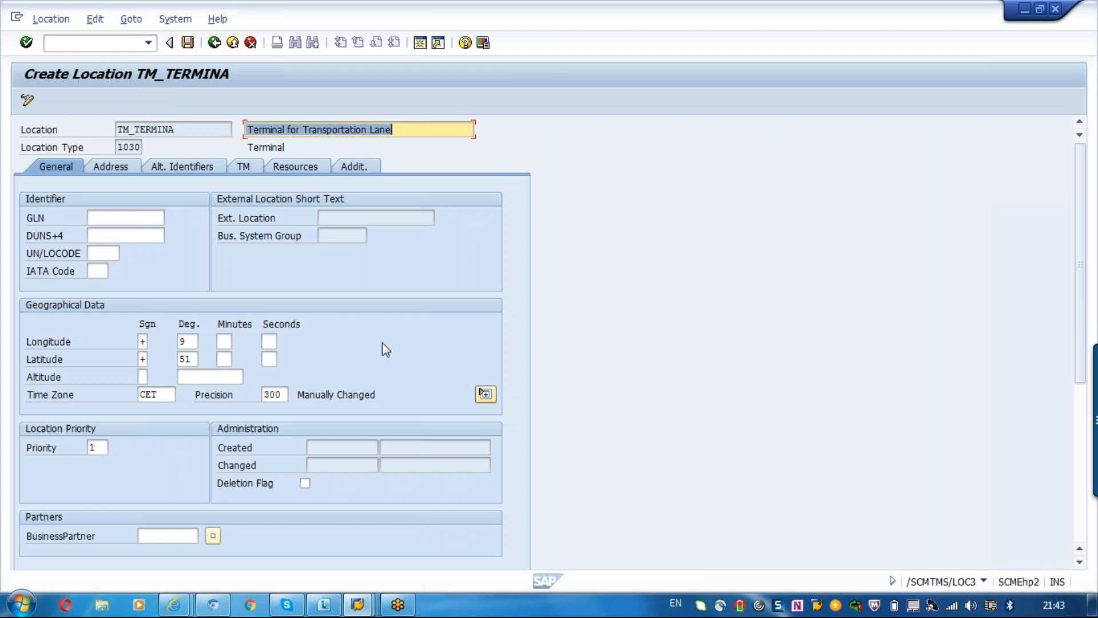
{"action": "left_click", "coordinate": [181, 171]}
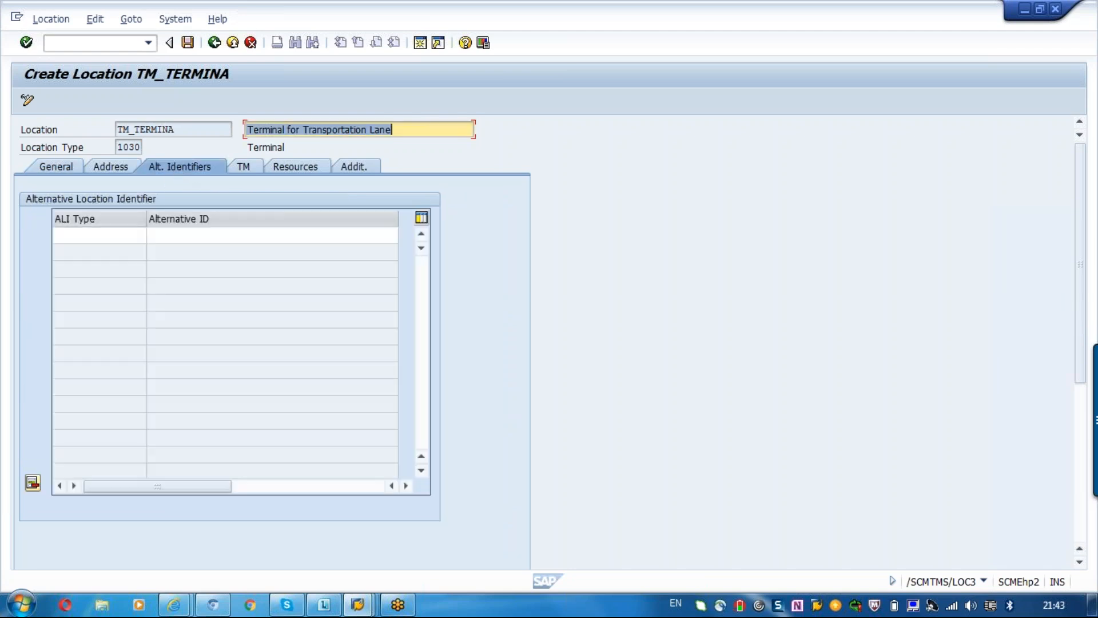
{"action": "left_click", "coordinate": [99, 235]}
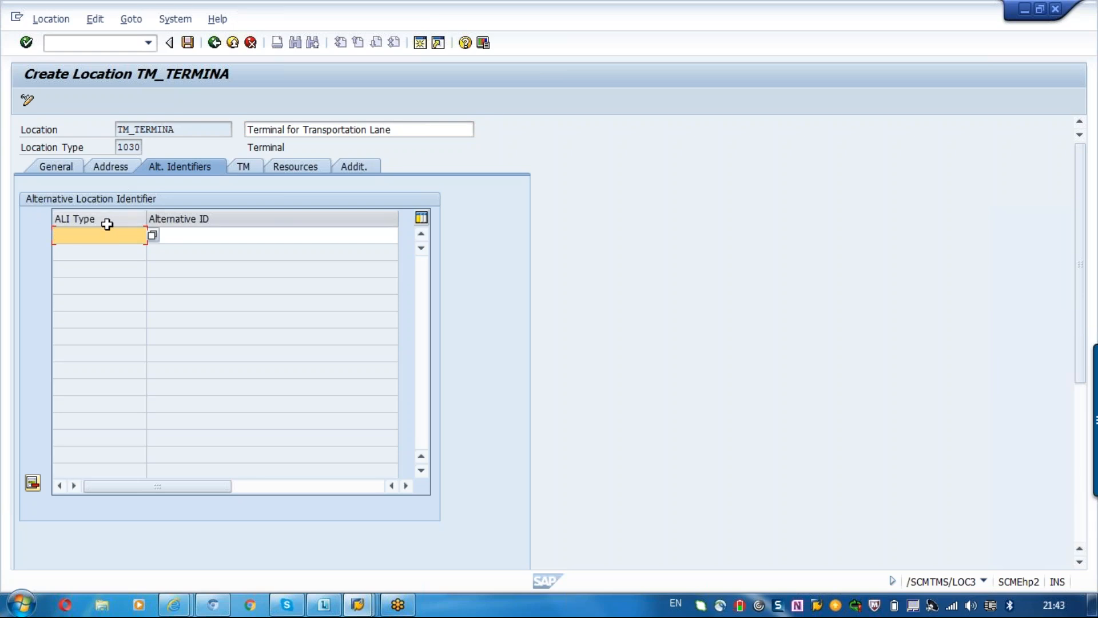
{"action": "left_click", "coordinate": [207, 233]}
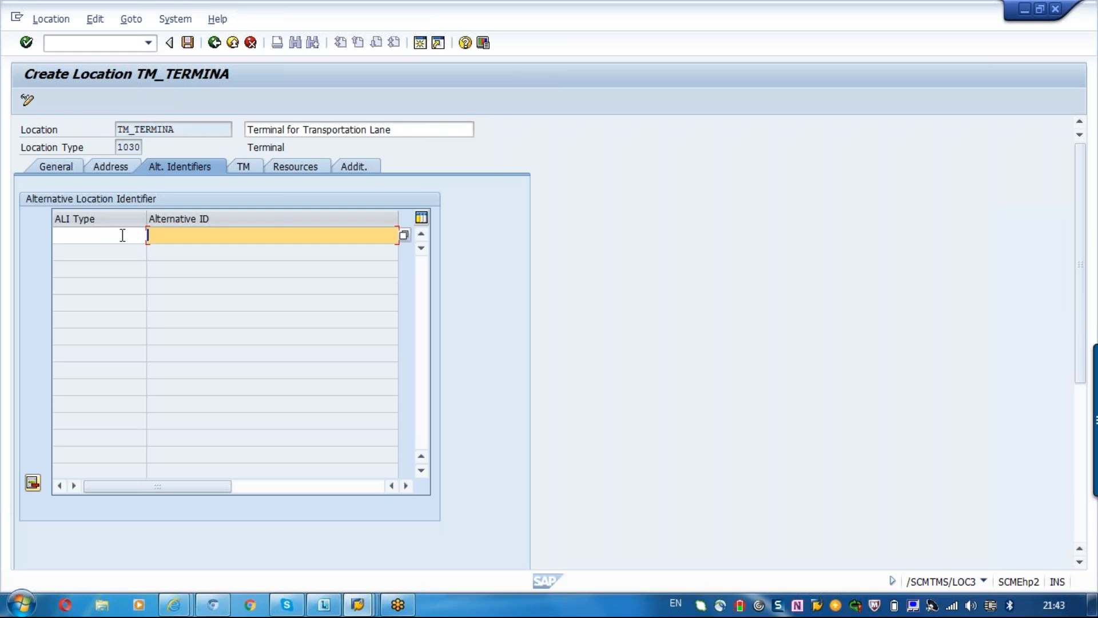
{"action": "left_click", "coordinate": [240, 172]}
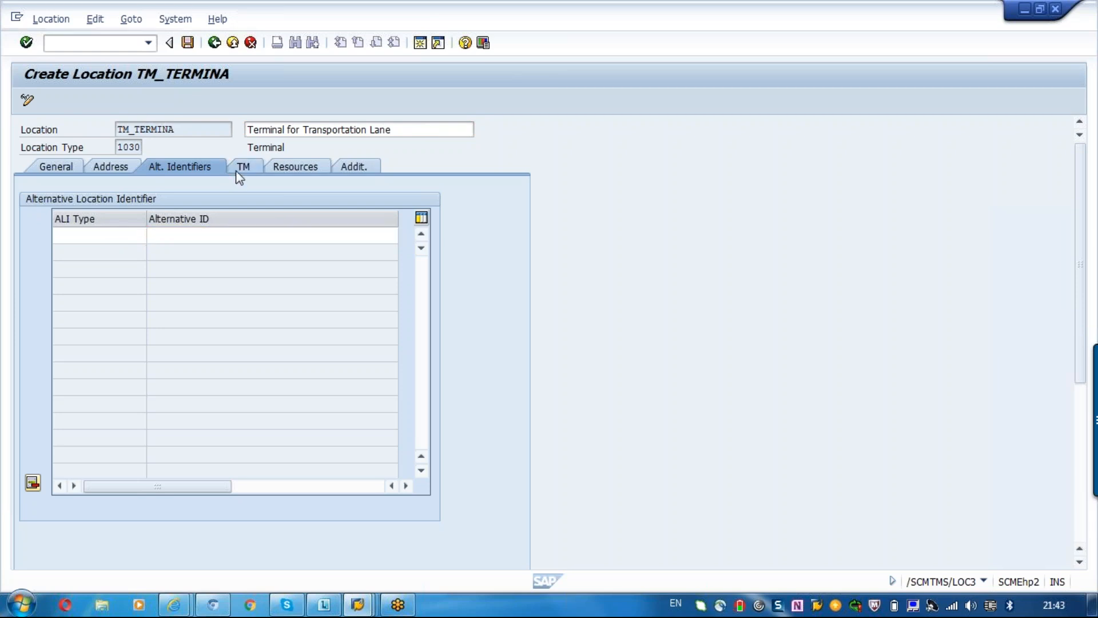
{"action": "left_click", "coordinate": [165, 171]}
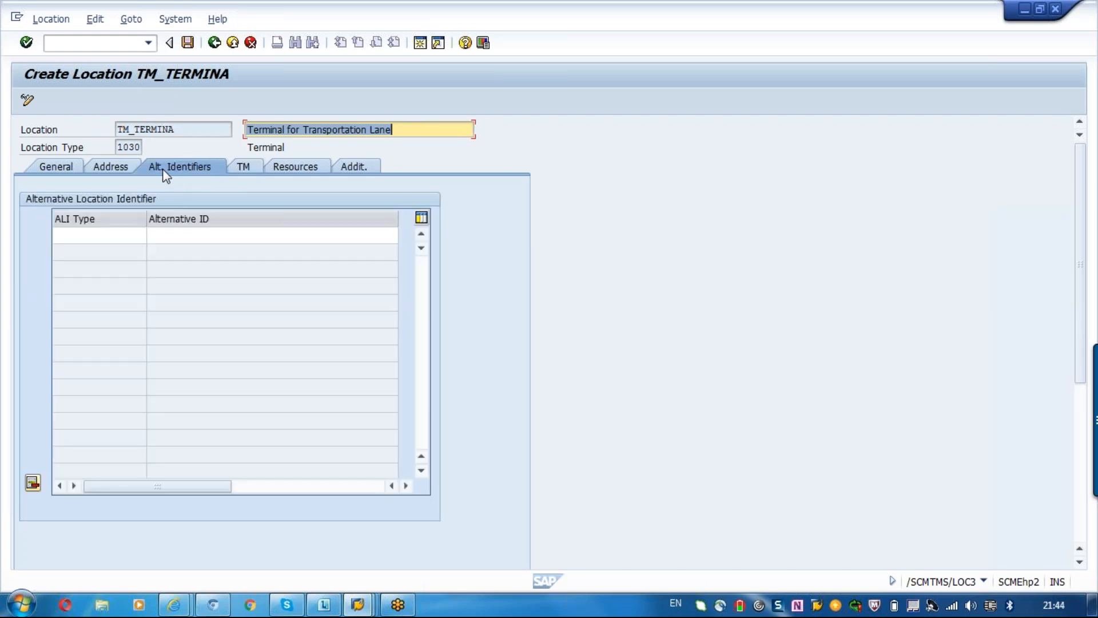
{"action": "left_click", "coordinate": [181, 128]}
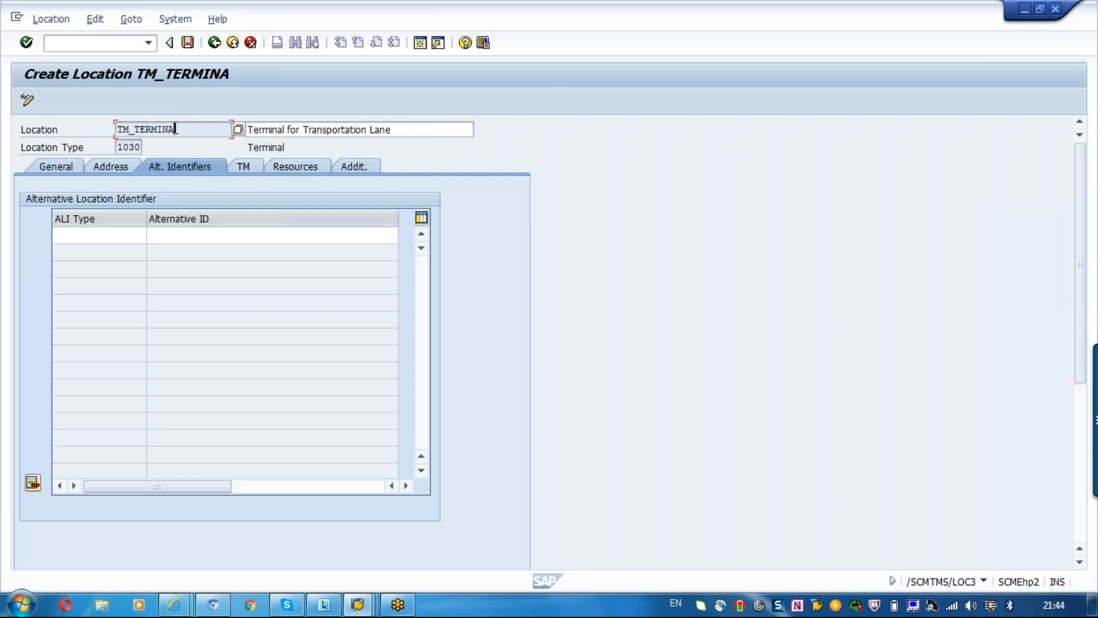
Examine the location's alternative identifier, goods wait time and air cargo security fields.
{"action": "left_click", "coordinate": [101, 234]}
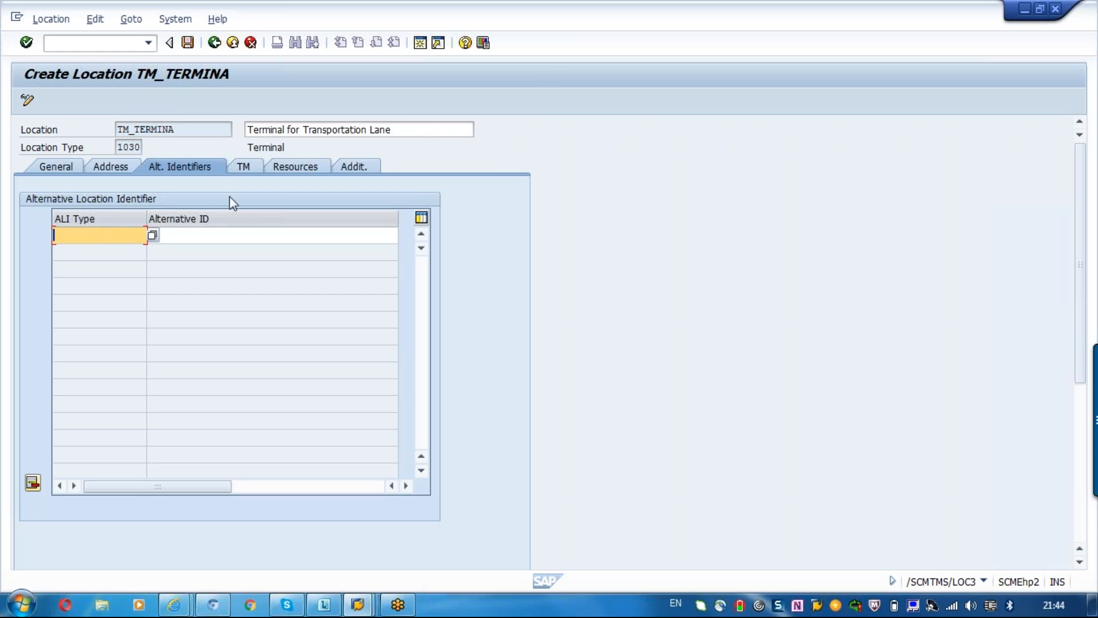
{"action": "left_click", "coordinate": [245, 162]}
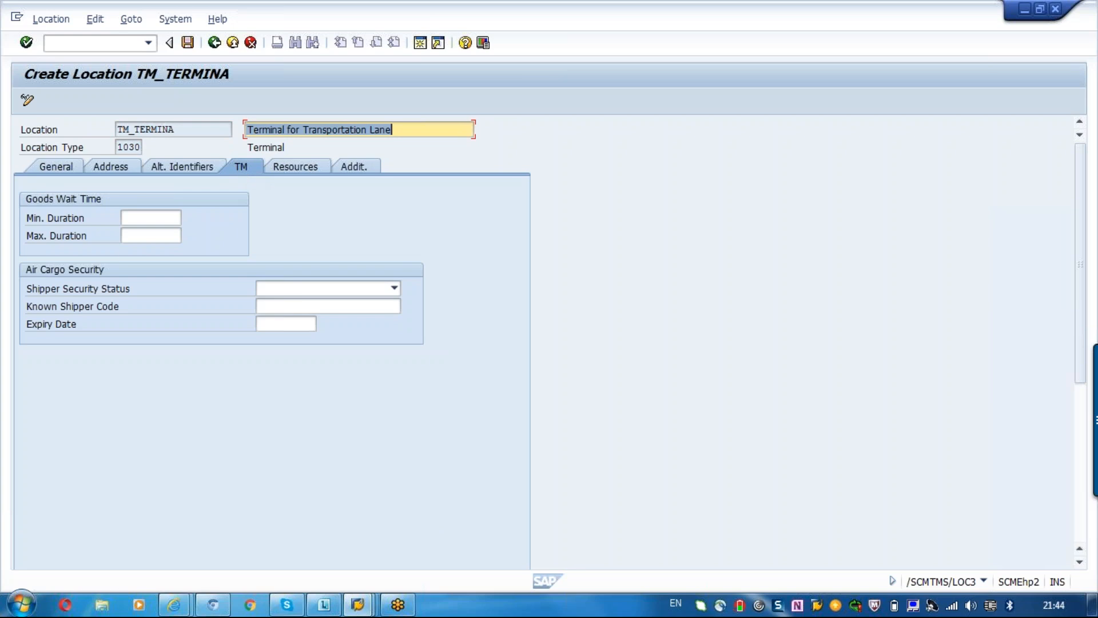
{"action": "left_click", "coordinate": [159, 216]}
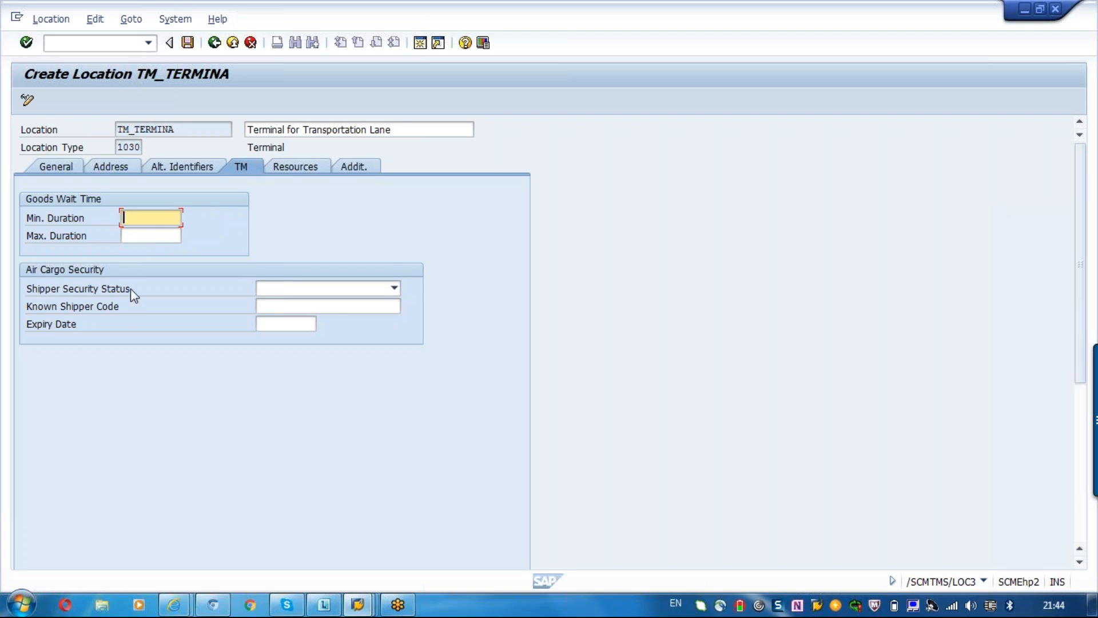
Try the handling resources and operating times options in the location's resource data and reset the choice to None.
{"action": "left_click", "coordinate": [318, 169]}
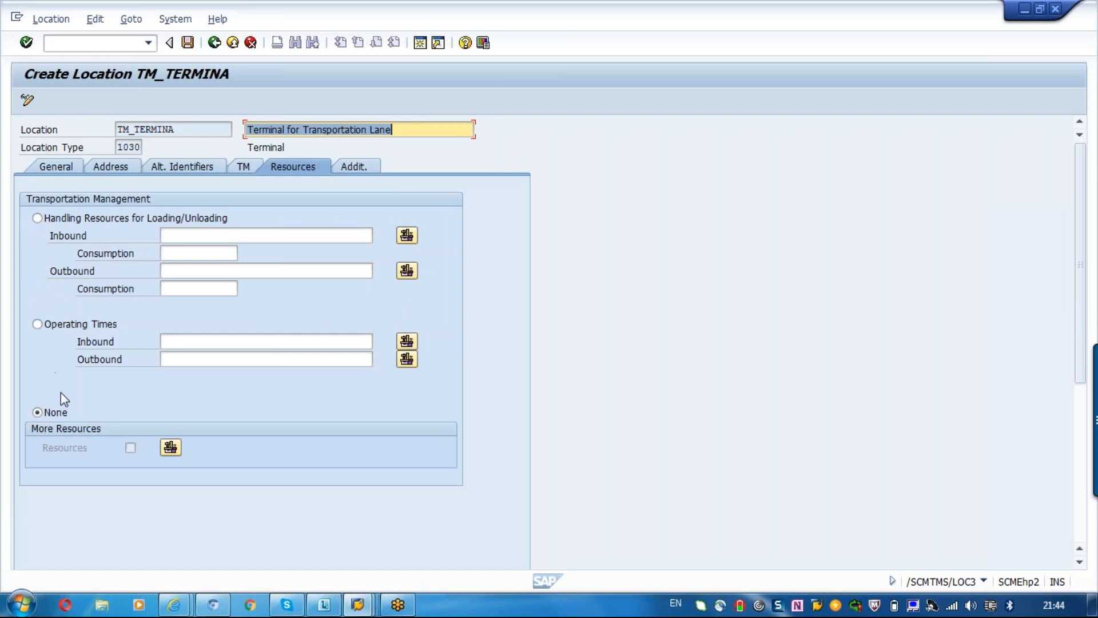
{"action": "left_click", "coordinate": [37, 218]}
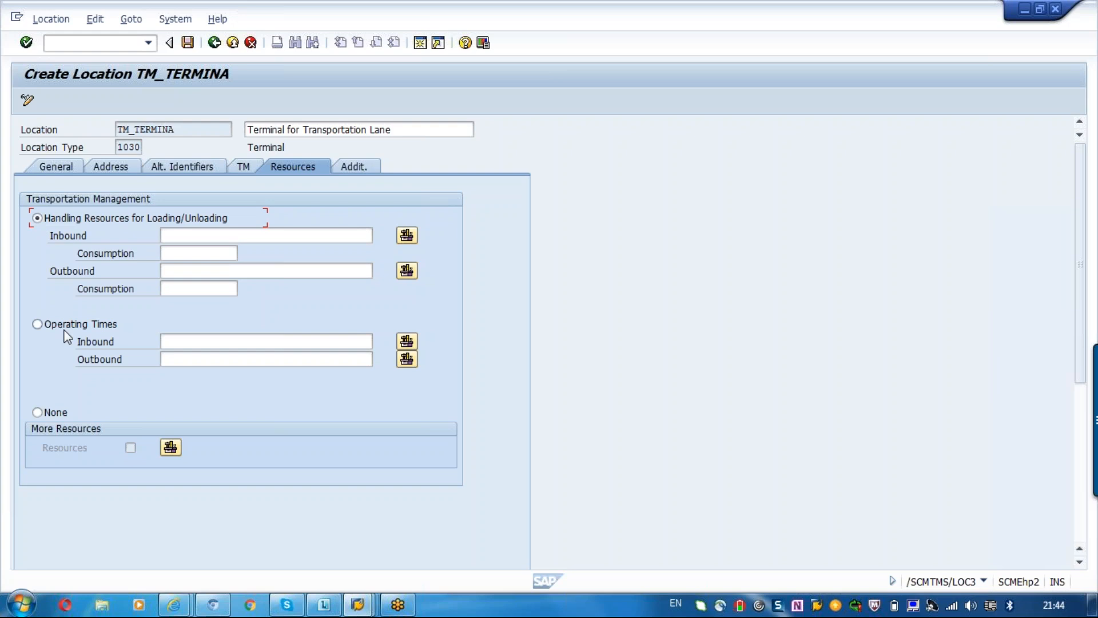
{"action": "left_click", "coordinate": [46, 325]}
{"action": "left_click", "coordinate": [206, 343]}
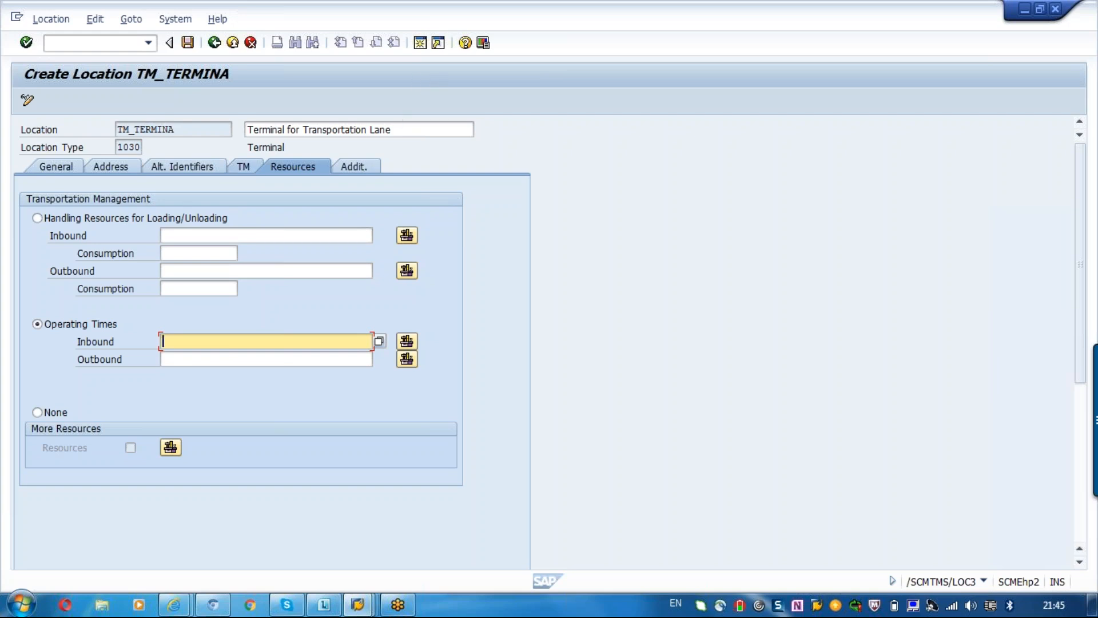
{"action": "left_click", "coordinate": [364, 172]}
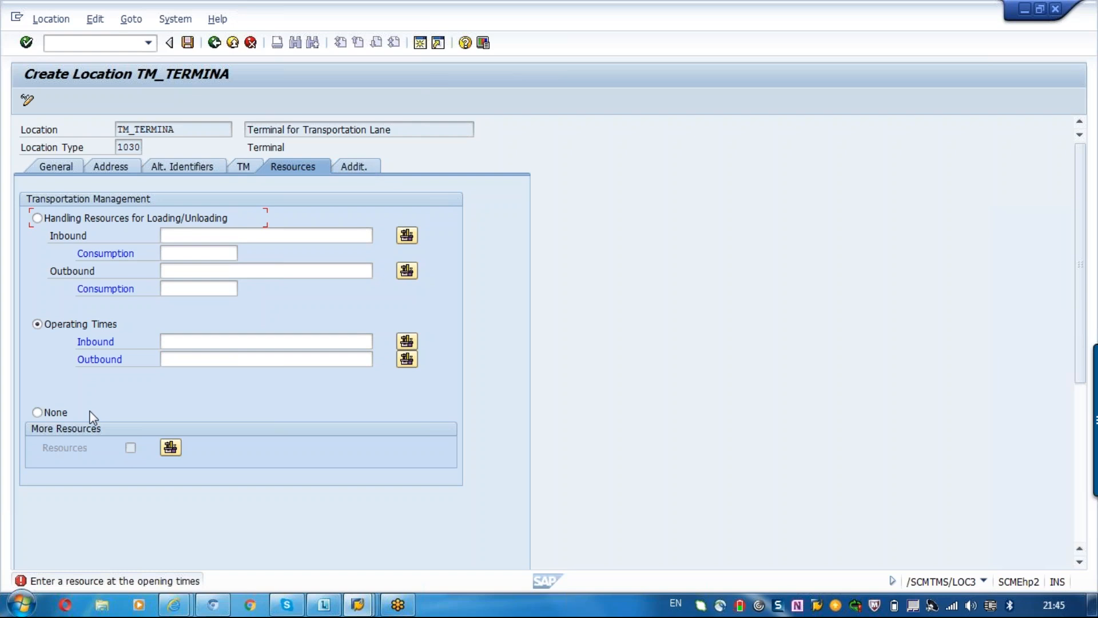
{"action": "left_click", "coordinate": [47, 419]}
Check the location's additional data, then save TM_TERMINA and leave location maintenance.
{"action": "left_click", "coordinate": [366, 169]}
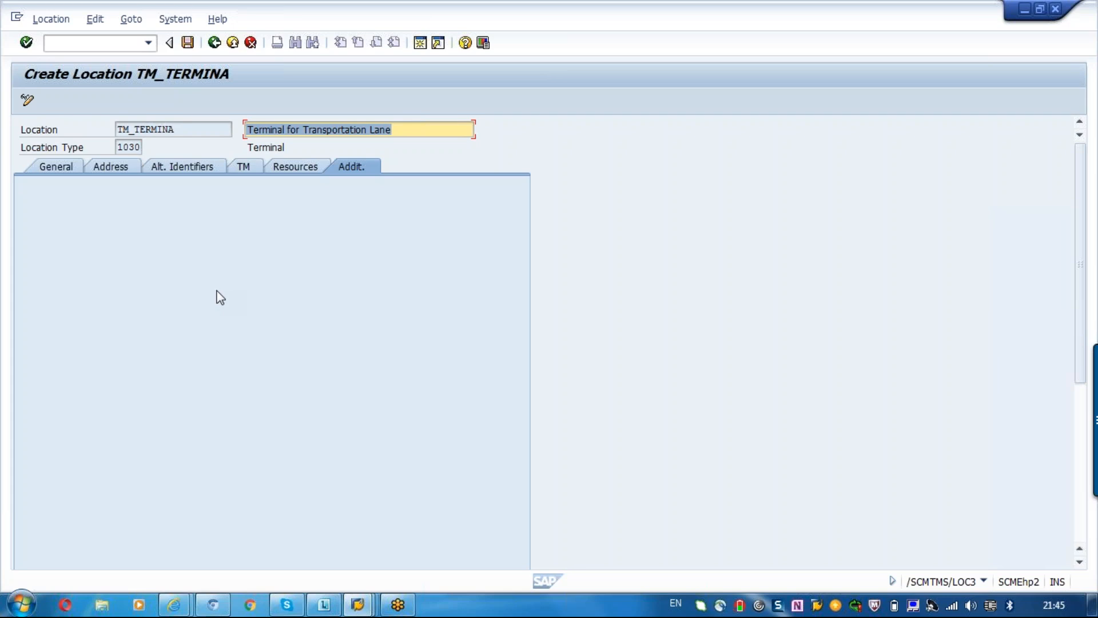
{"action": "left_click", "coordinate": [219, 45]}
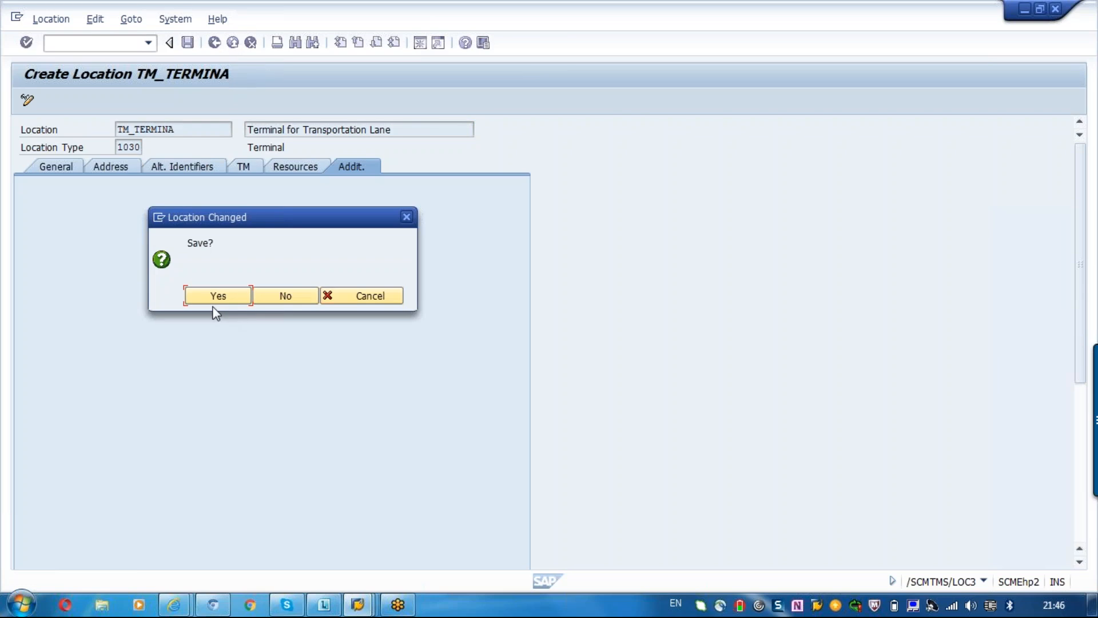
{"action": "left_click", "coordinate": [206, 298]}
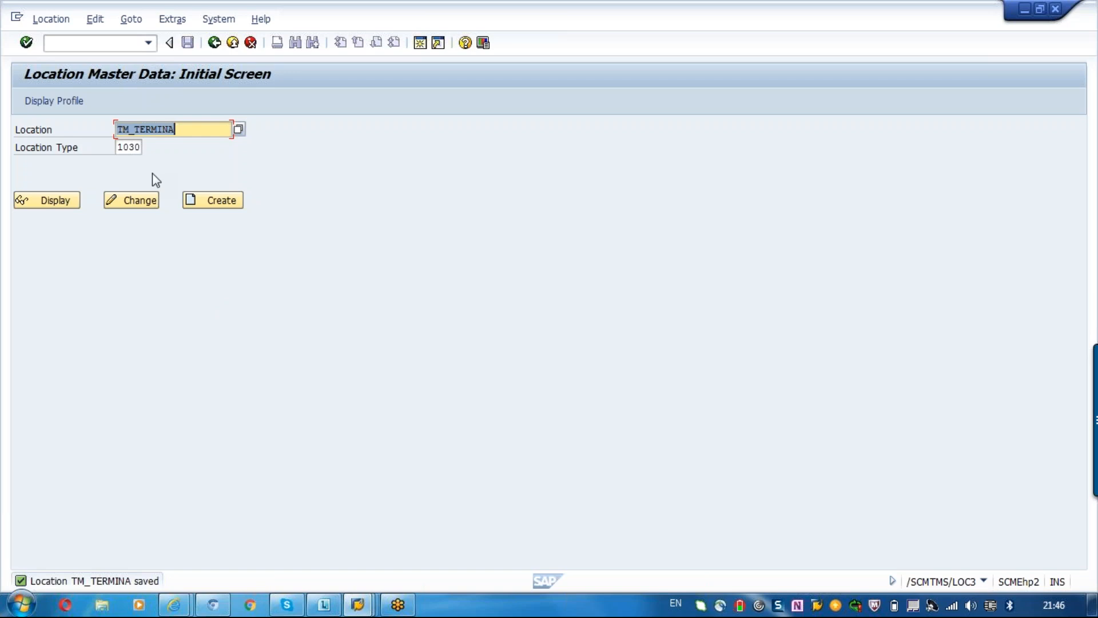
{"action": "left_click", "coordinate": [214, 45]}
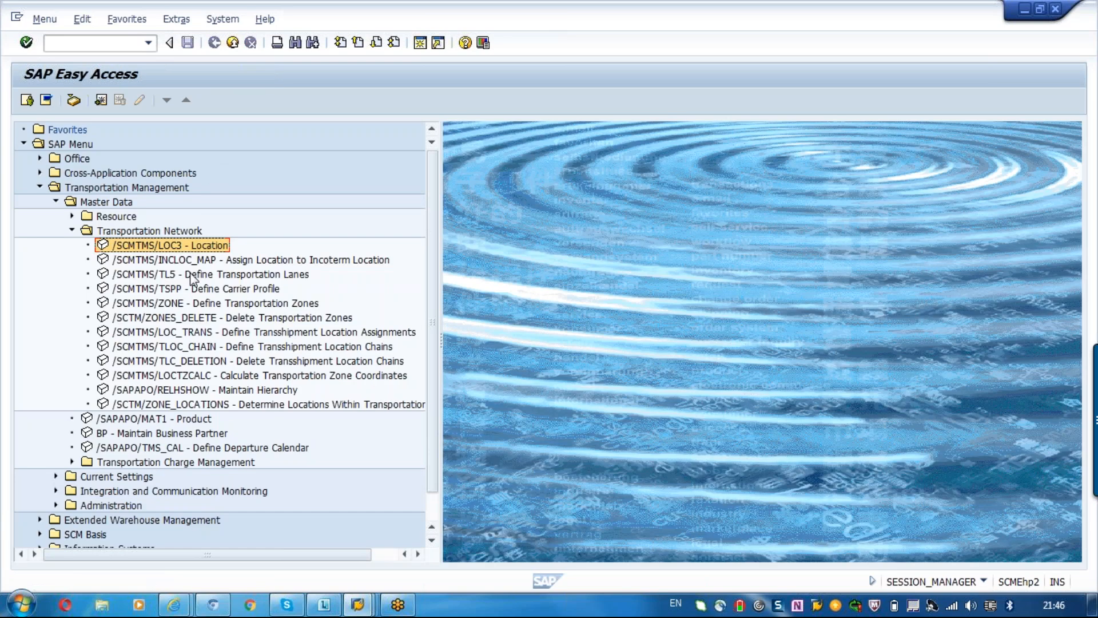
Reopen location master data maintenance and choose location type 1001 (Production Plant).
{"action": "double_click", "coordinate": [192, 275]}
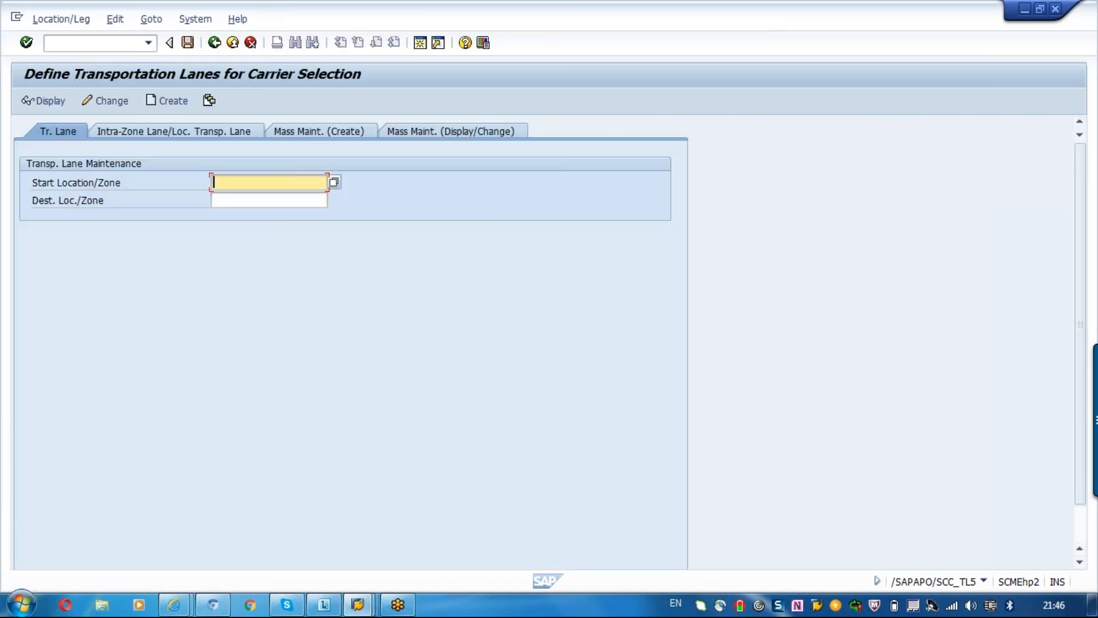
{"action": "left_click", "coordinate": [216, 44]}
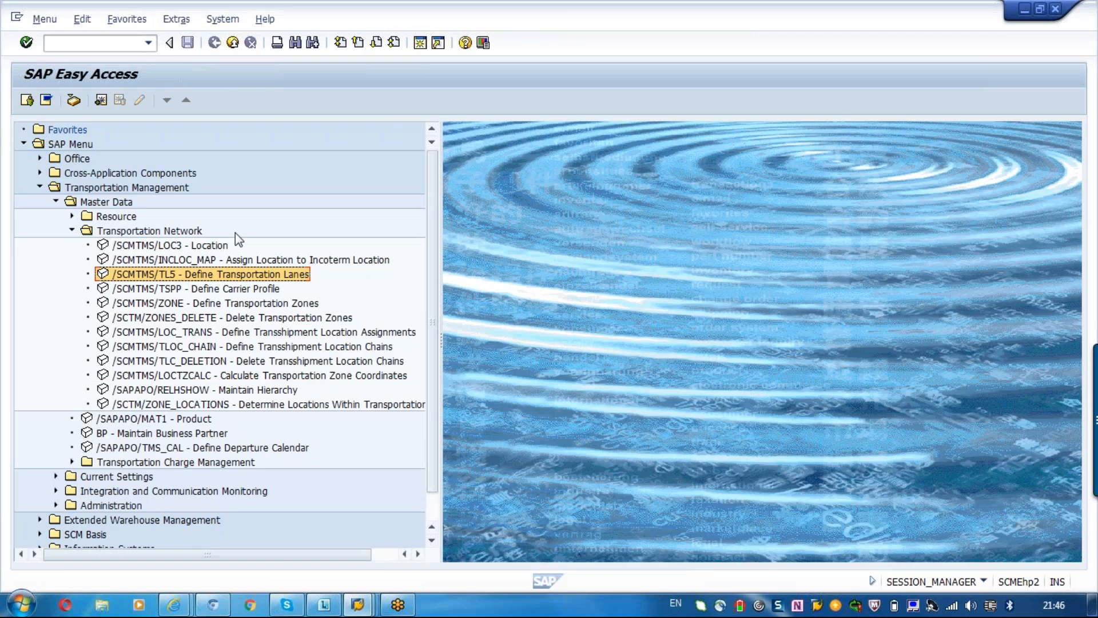
{"action": "double_click", "coordinate": [207, 246]}
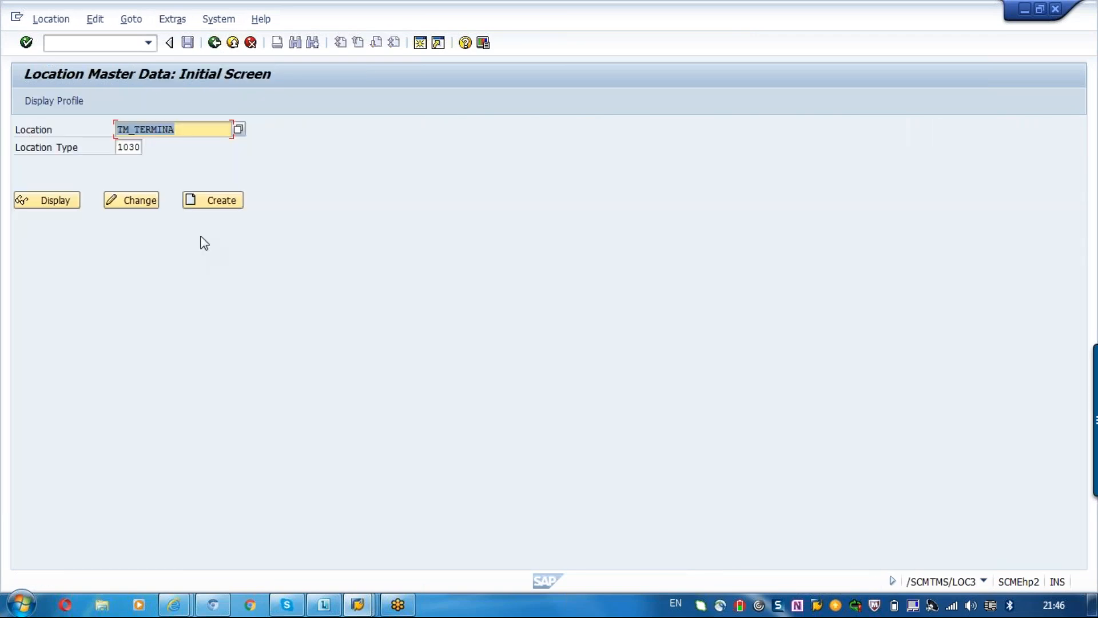
{"action": "left_click", "coordinate": [120, 147]}
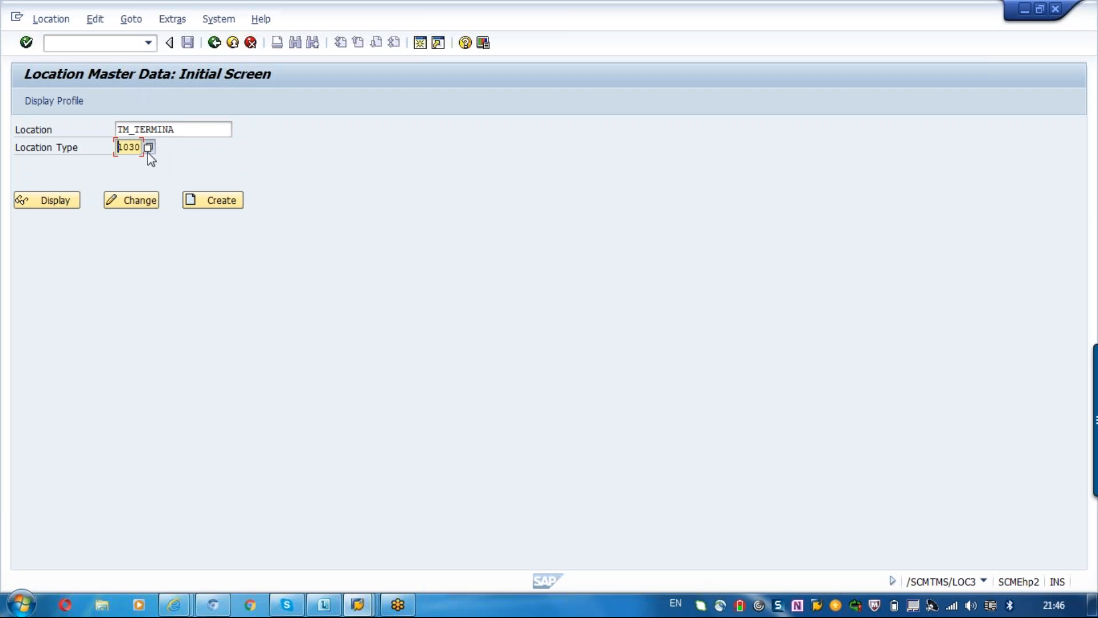
{"action": "left_click", "coordinate": [147, 148]}
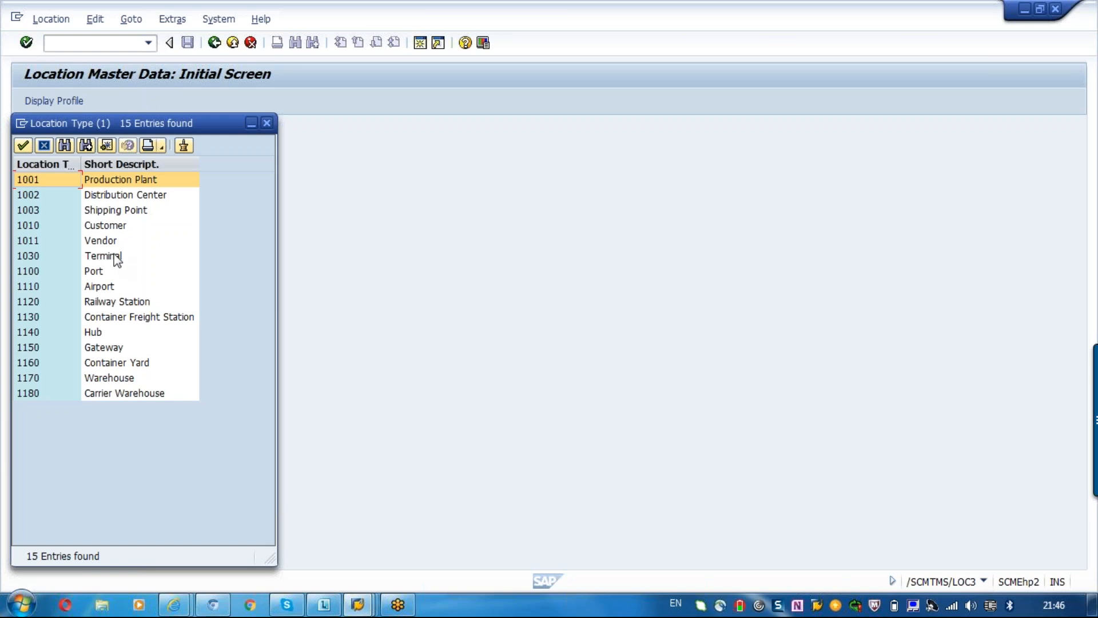
{"action": "double_click", "coordinate": [104, 180]}
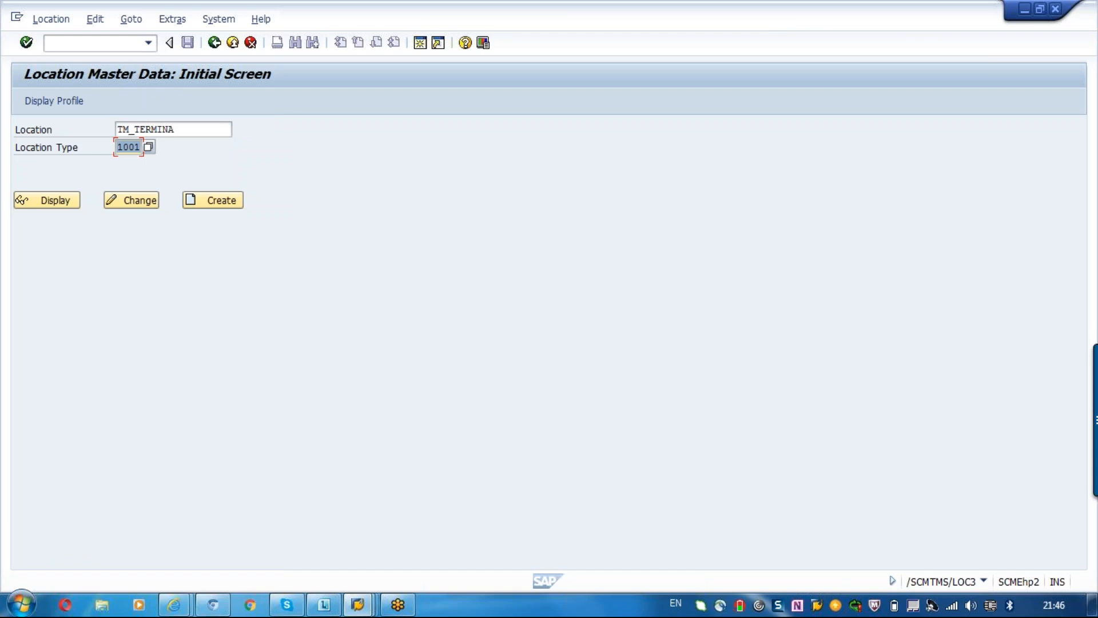
Display the general data of location 1000 with type 1001 and return to the SAP menu.
{"action": "key", "text": "shift+Tab"}
{"action": "key", "text": "BackSpace"}
{"action": "type", "text": "1"}
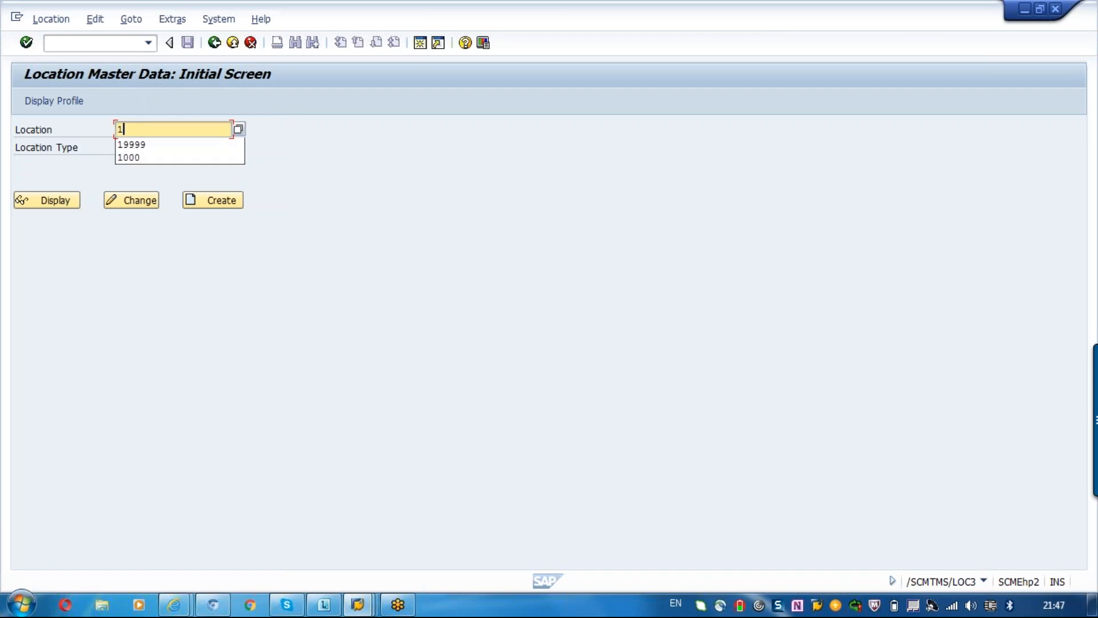
{"action": "type", "text": "000"}
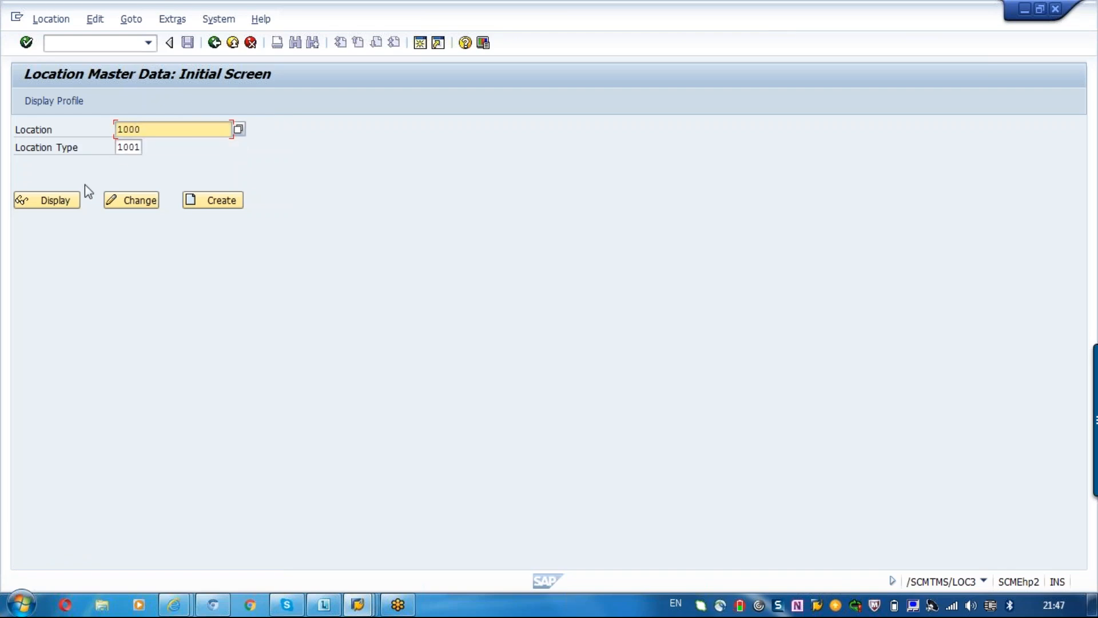
{"action": "left_click", "coordinate": [58, 202]}
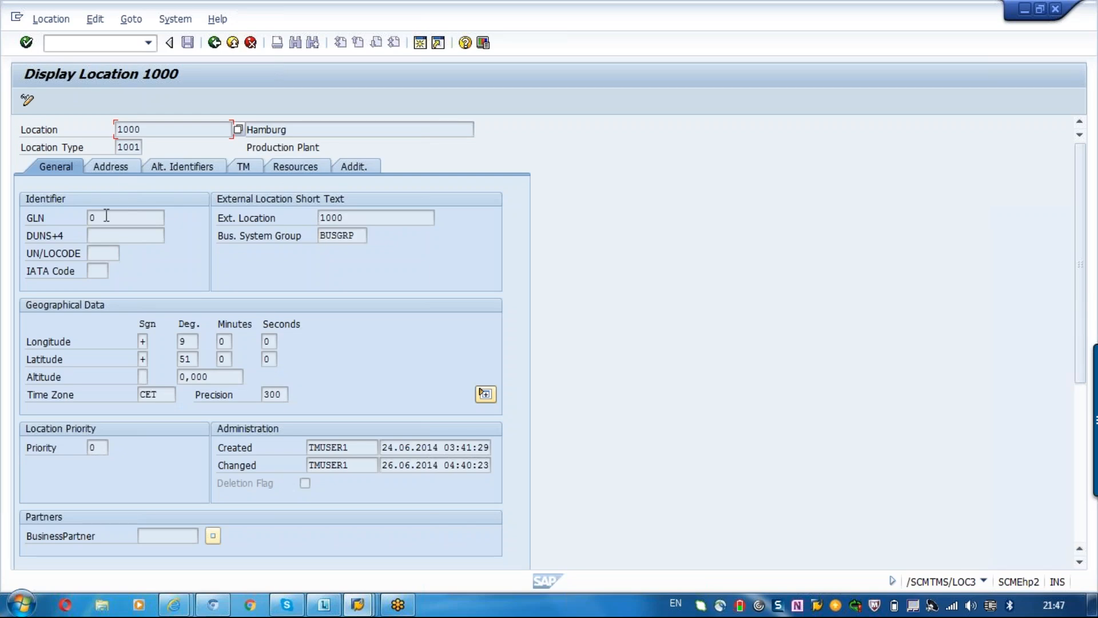
{"action": "left_click", "coordinate": [219, 49]}
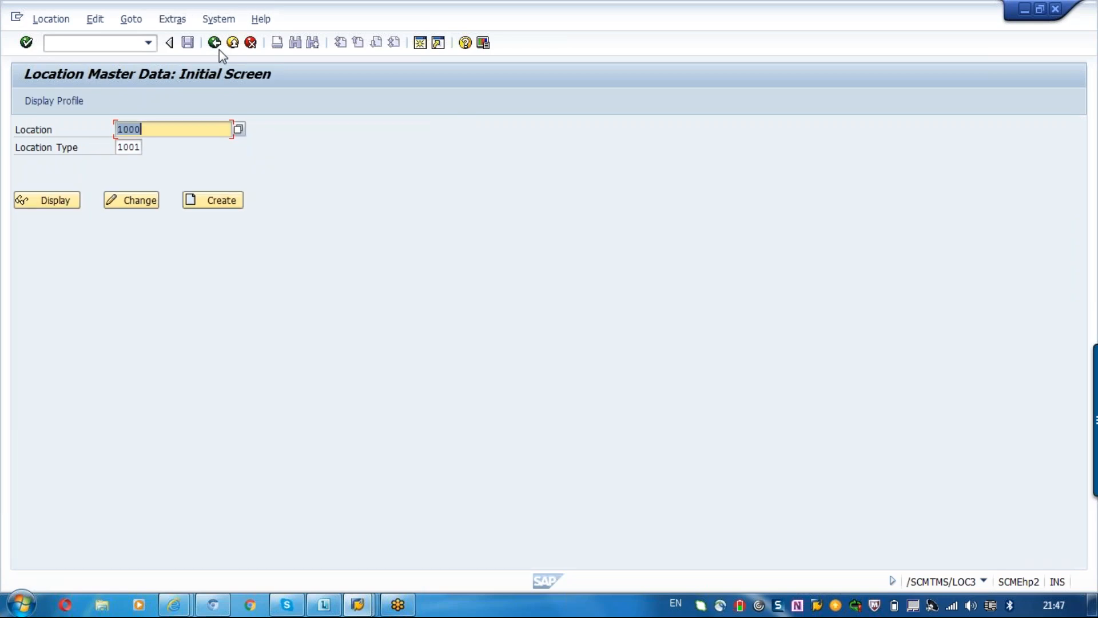
{"action": "left_click", "coordinate": [218, 50]}
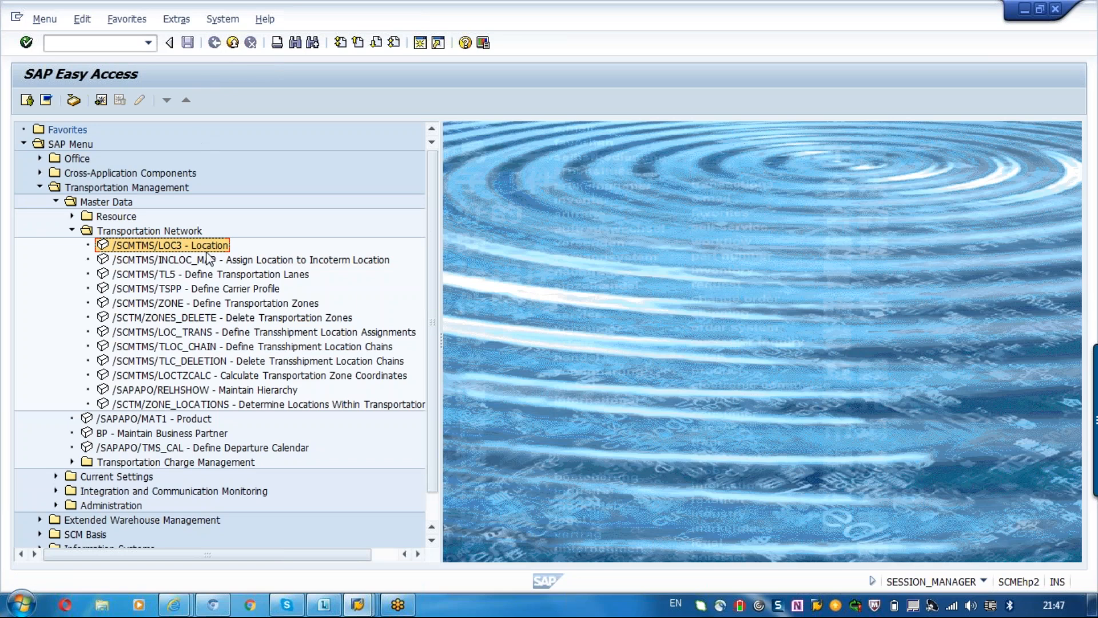
Open the transportation lane definition and enter 3100 as the start location and CU302 as the destination.
{"action": "double_click", "coordinate": [199, 275]}
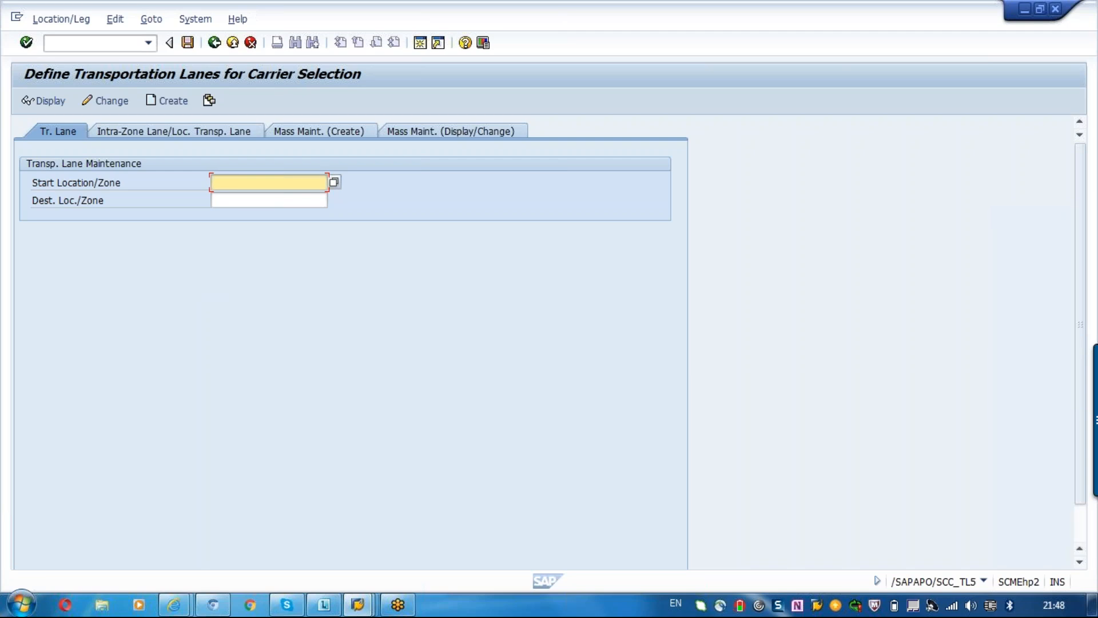
{"action": "type", "text": "3100"}
{"action": "key", "text": "Tab"}
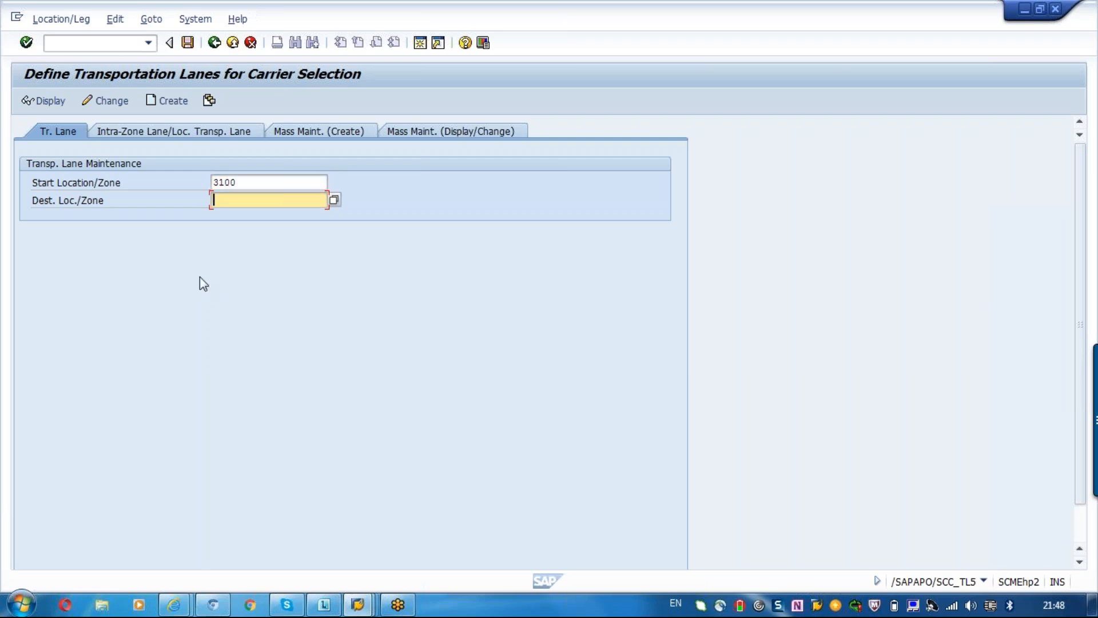
{"action": "left_click_drag", "start_coordinate": [242, 182], "coordinate": [210, 182]}
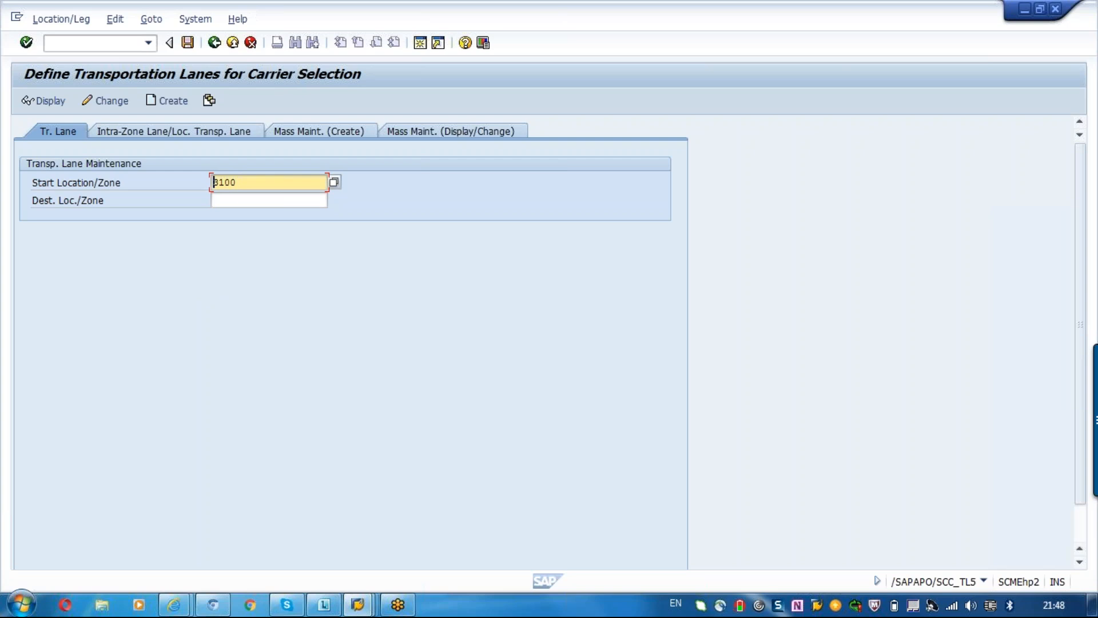
{"action": "left_click", "coordinate": [220, 197]}
{"action": "type", "text": "ca"}
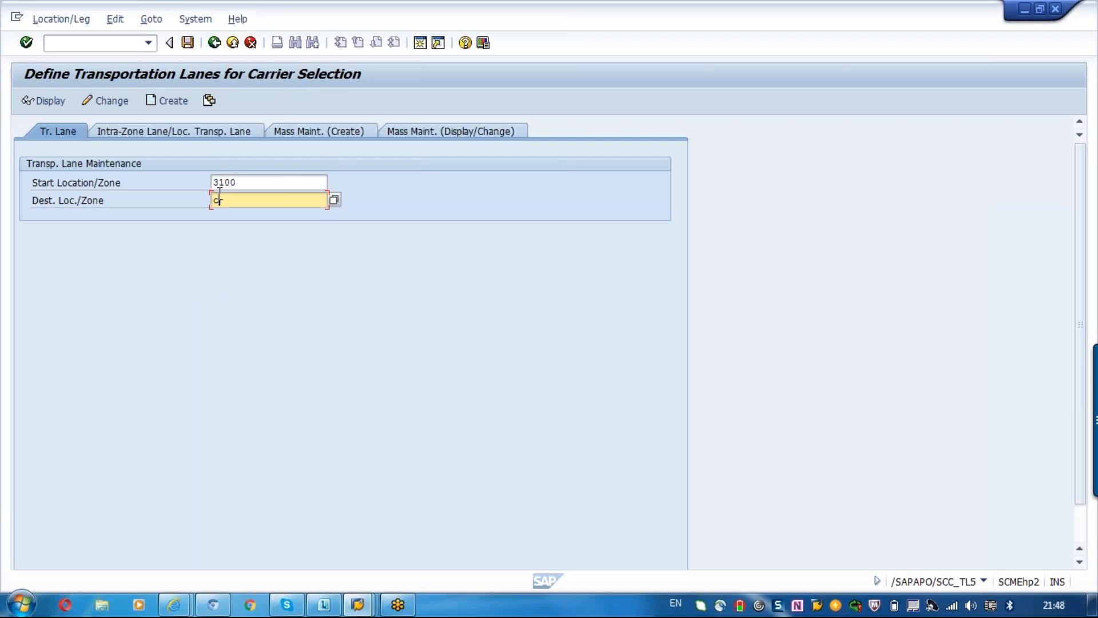
{"action": "type", "text": "302"}
{"action": "key", "text": "Return"}
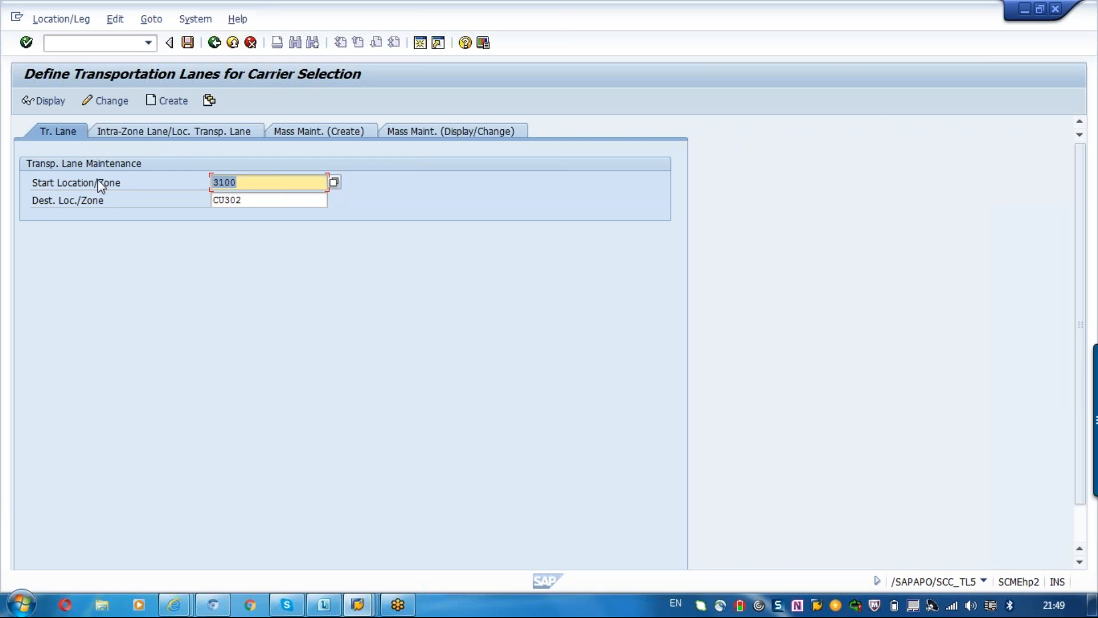
Check for an existing lane between the entered locations and start creating the lane from 3100 to CU302.
{"action": "left_click", "coordinate": [106, 103]}
{"action": "left_click", "coordinate": [53, 102]}
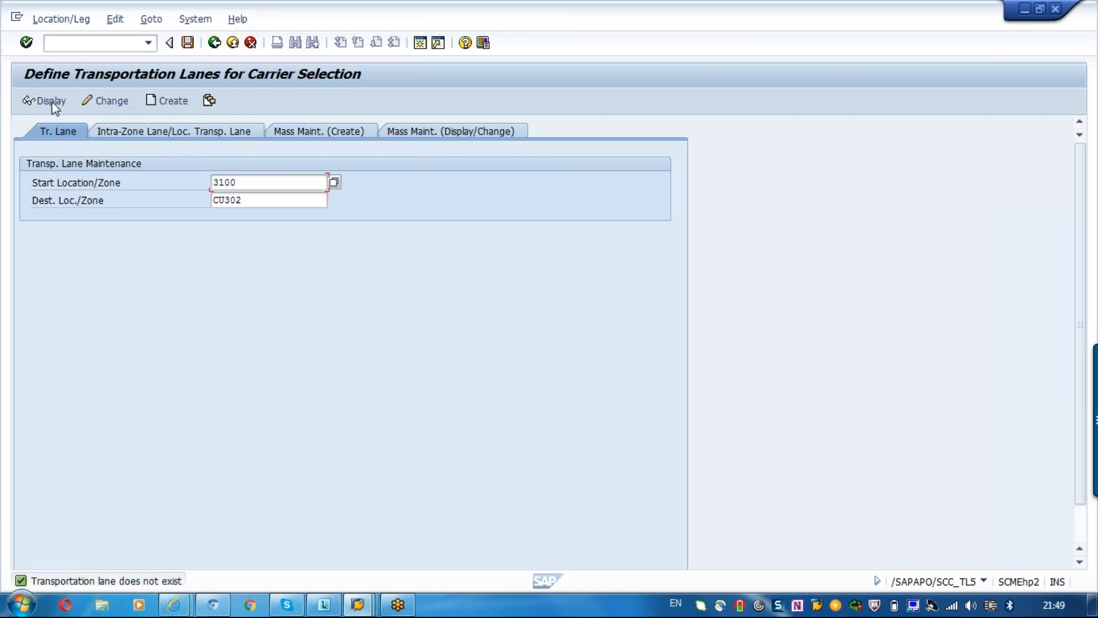
{"action": "left_click", "coordinate": [168, 102]}
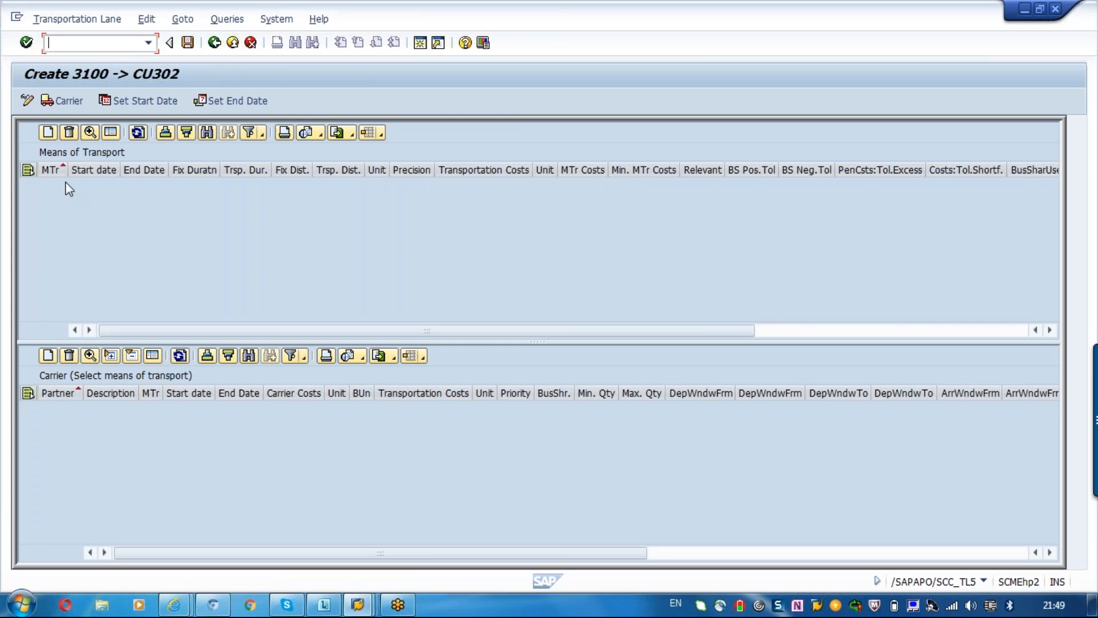
Add a means of transport to the lane and select 0001 (Truck 53 feet Length).
{"action": "left_click", "coordinate": [48, 134]}
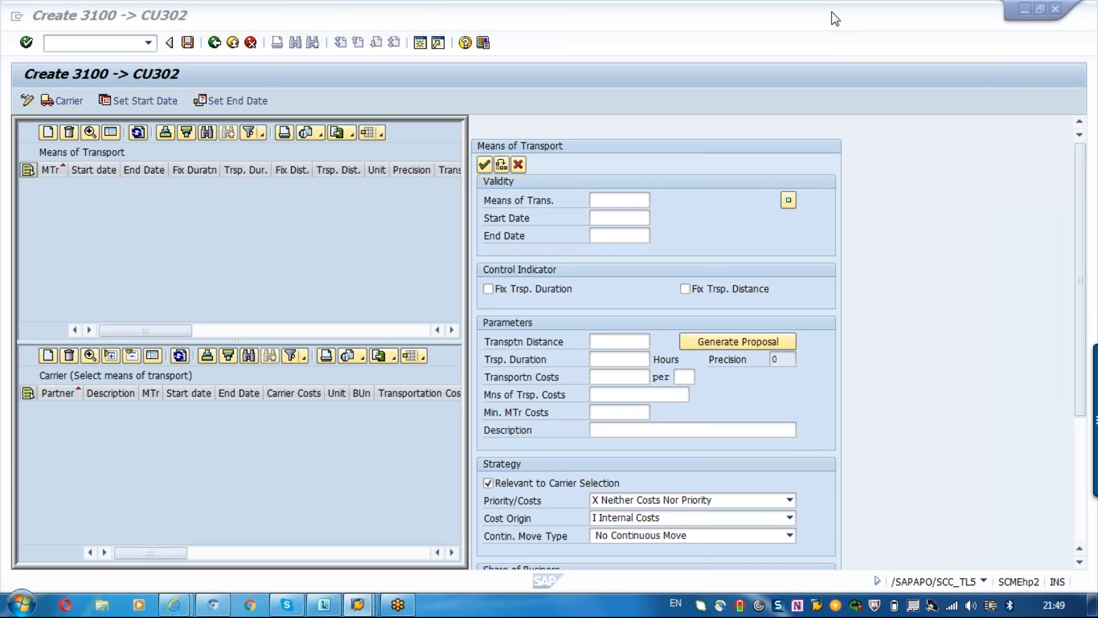
{"action": "left_click", "coordinate": [640, 201]}
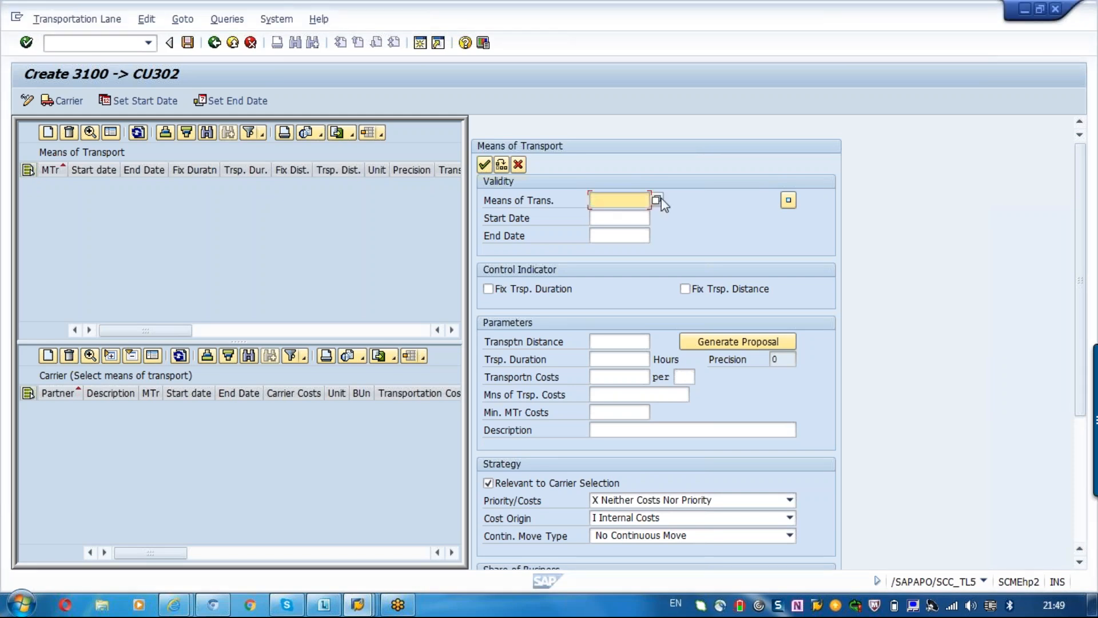
{"action": "left_click", "coordinate": [658, 199]}
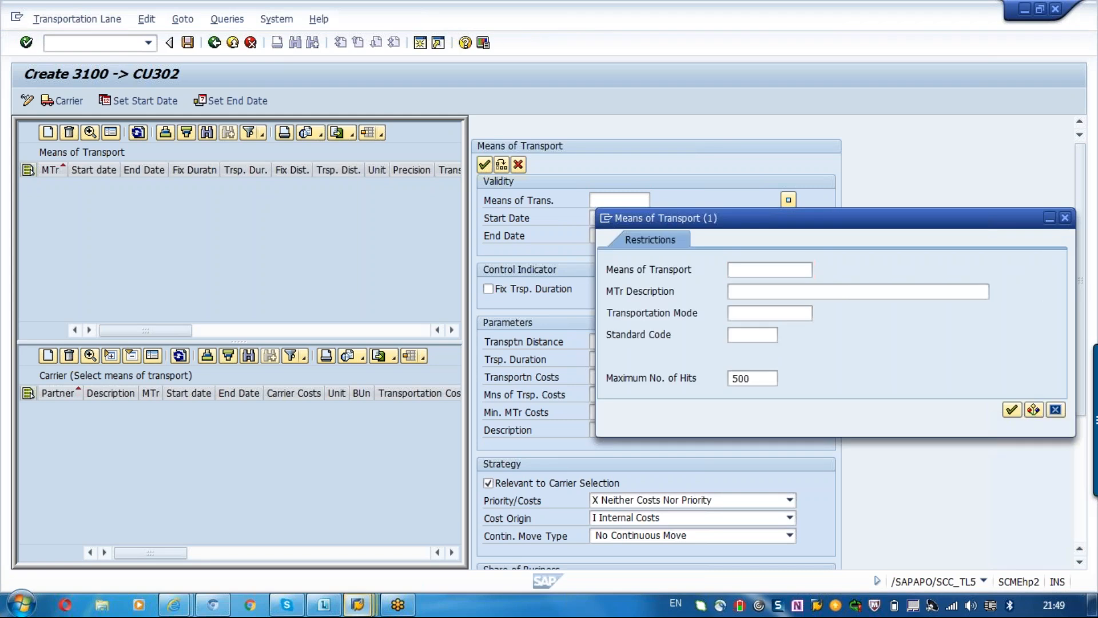
{"action": "key", "text": "Return"}
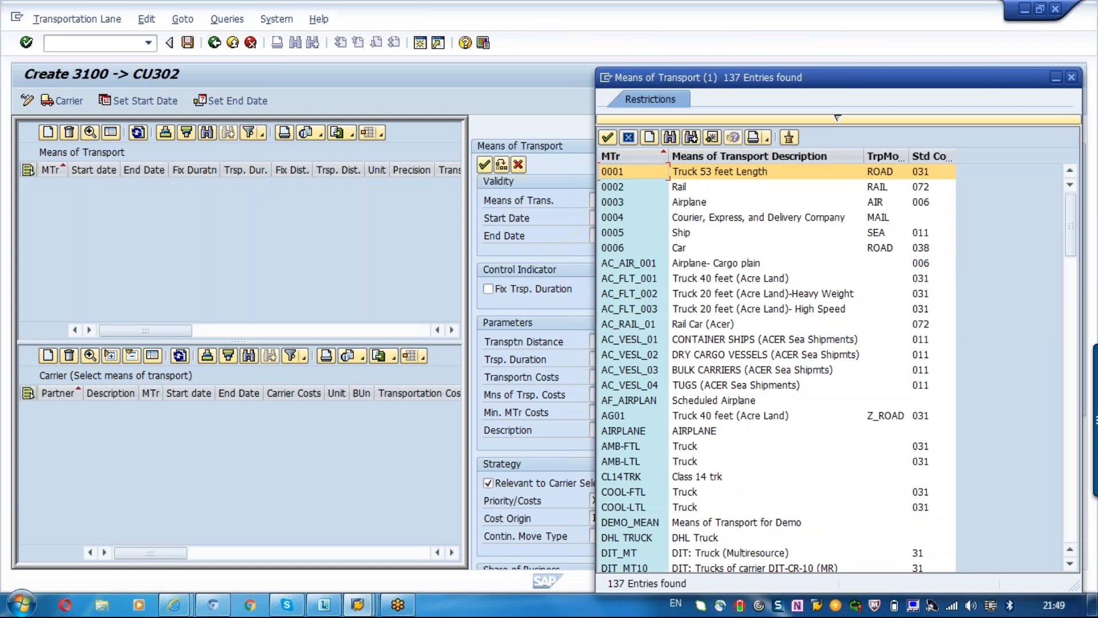
{"action": "key", "text": "Return"}
Set the validity of means of transport 0001 from 11.05.2016 to 27.03.2017.
{"action": "left_click", "coordinate": [645, 221]}
{"action": "left_click", "coordinate": [657, 218]}
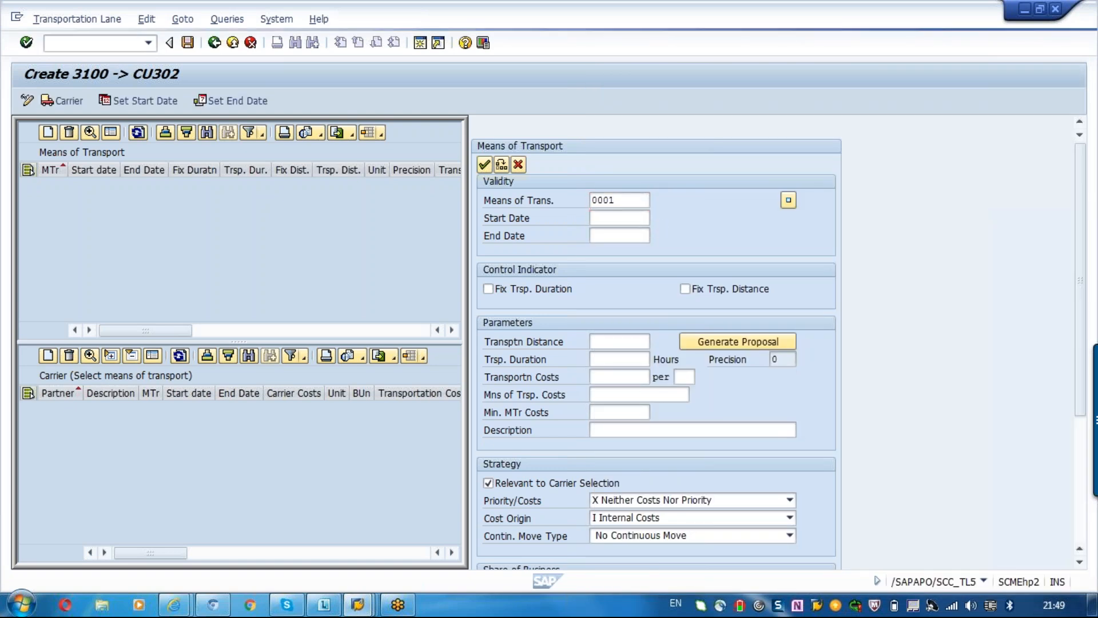
{"action": "double_click", "coordinate": [239, 329]}
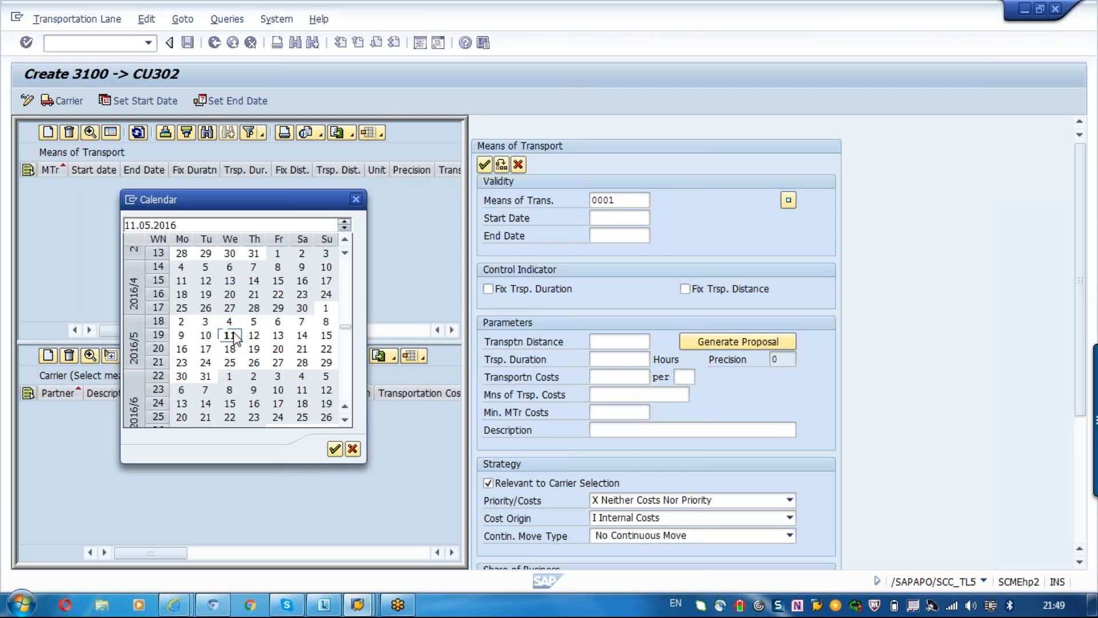
{"action": "left_click", "coordinate": [621, 236]}
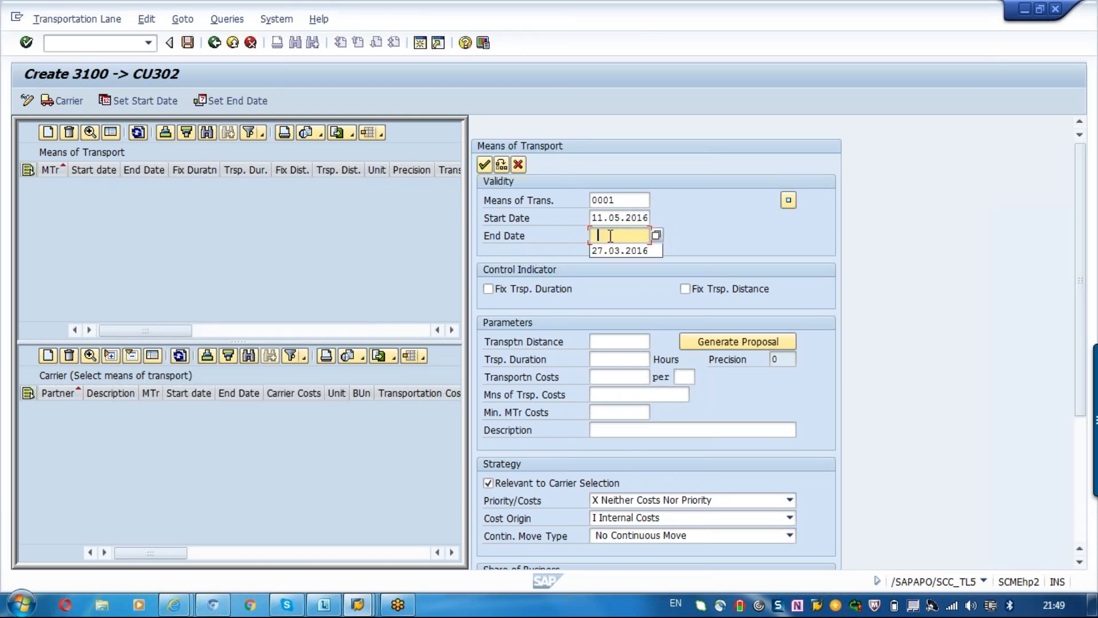
{"action": "left_click", "coordinate": [635, 252]}
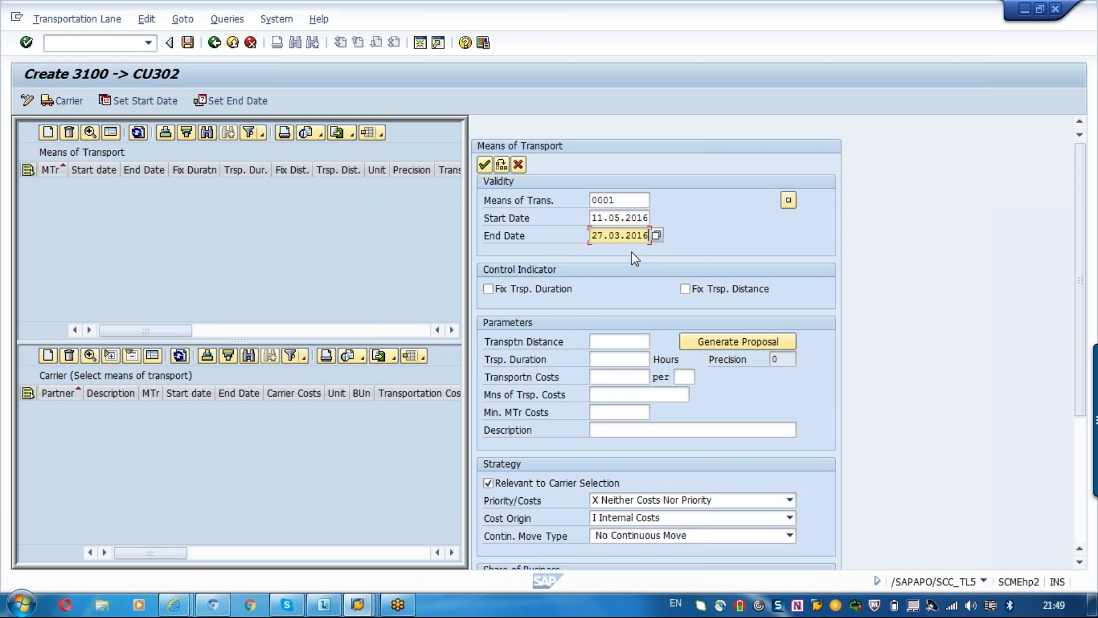
{"action": "key", "text": "BackSpace"}
{"action": "type", "text": "7"}
{"action": "key", "text": "Return"}
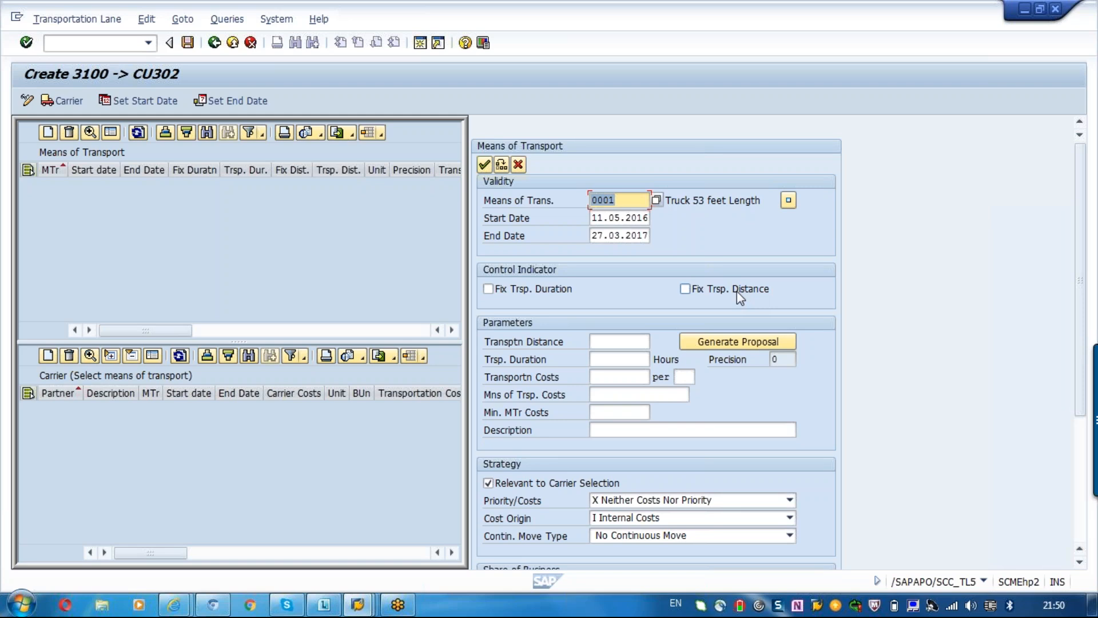
{"action": "left_click", "coordinate": [536, 293]}
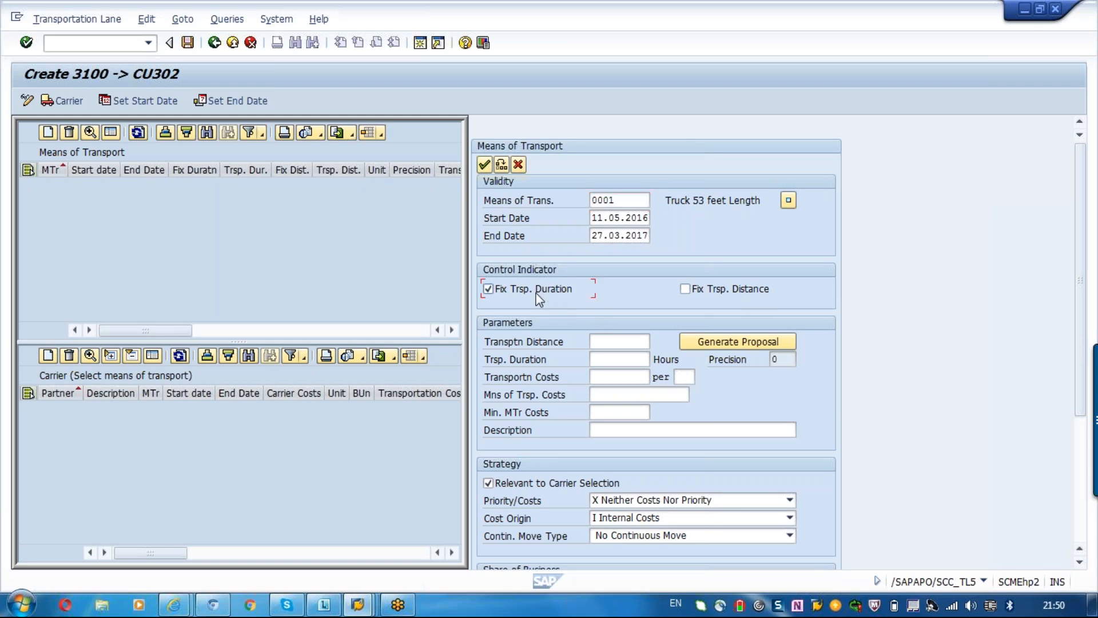
{"action": "left_click", "coordinate": [731, 290]}
{"action": "left_click", "coordinate": [732, 292]}
{"action": "left_click", "coordinate": [513, 297]}
{"action": "left_click", "coordinate": [513, 297]}
Generate the proposal for the transportation distance between 3100 and CU302.
{"action": "left_click", "coordinate": [704, 341]}
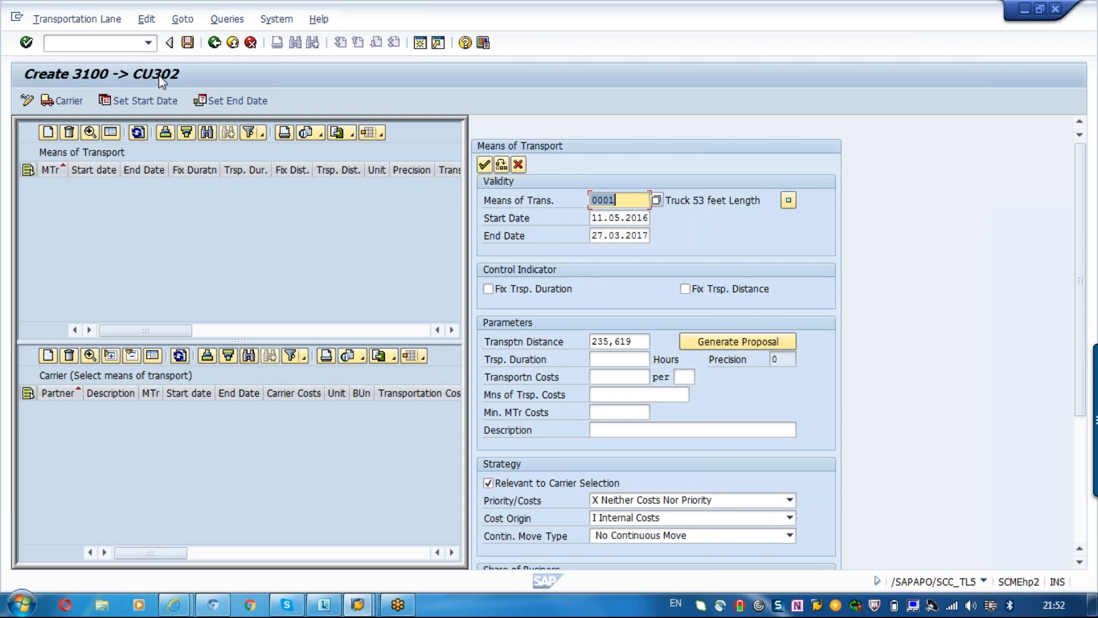
{"action": "left_click", "coordinate": [637, 342]}
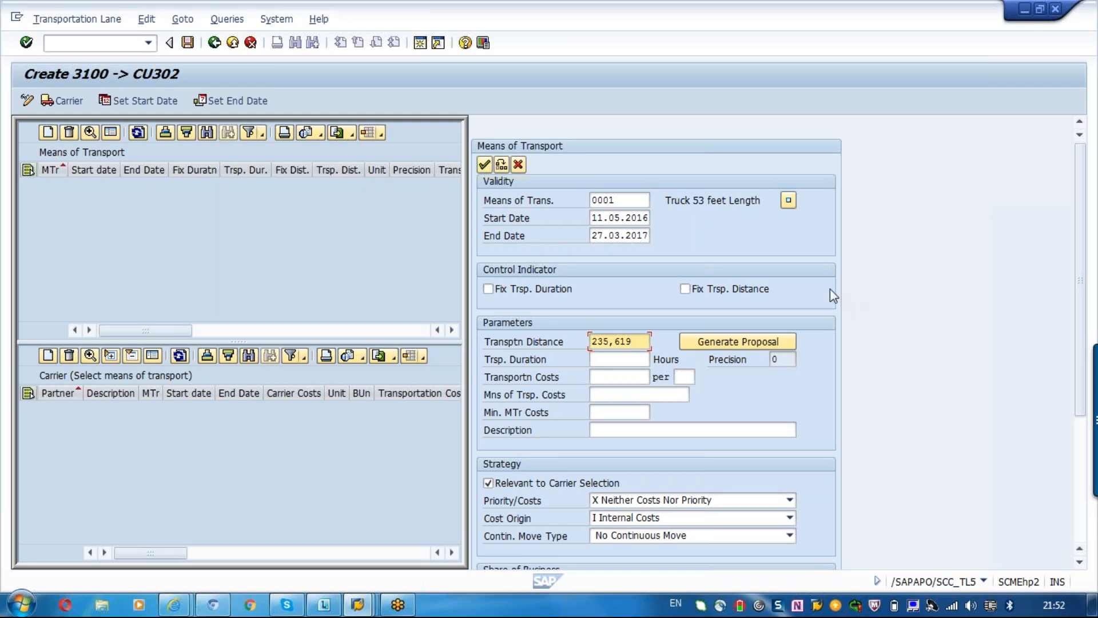
{"action": "left_click", "coordinate": [626, 204]}
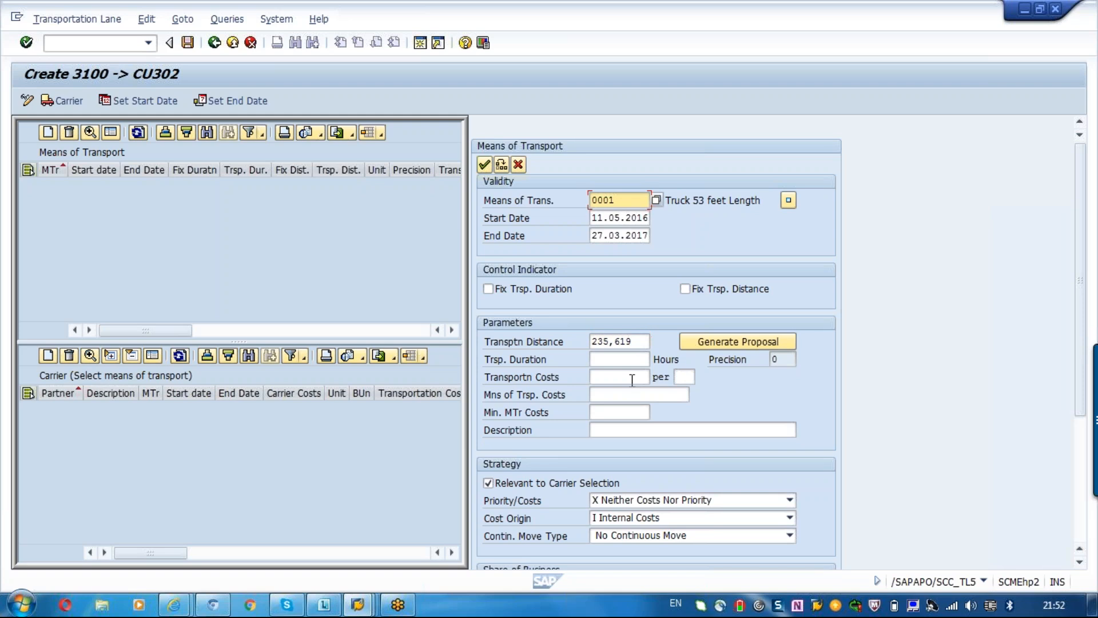
{"action": "left_click", "coordinate": [641, 341]}
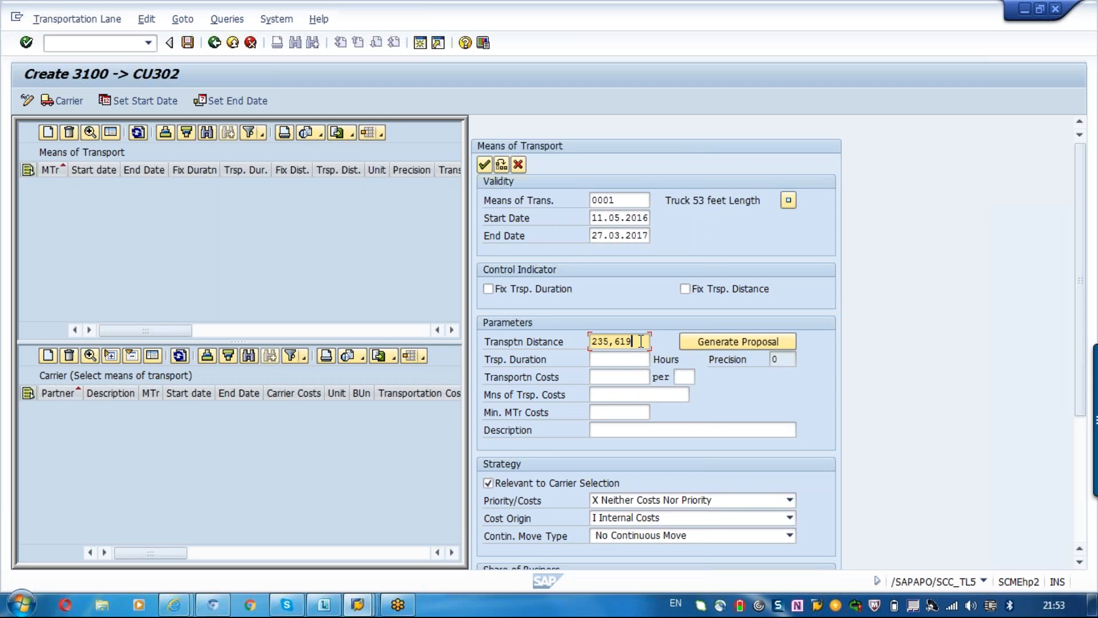
{"action": "left_click", "coordinate": [623, 202]}
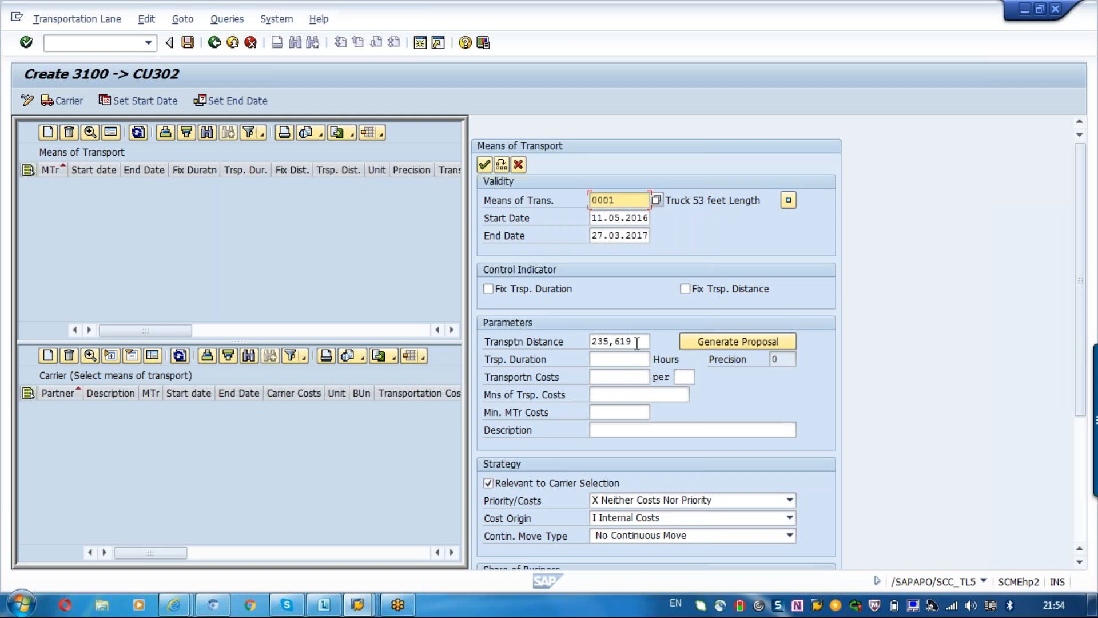
{"action": "left_click", "coordinate": [614, 363]}
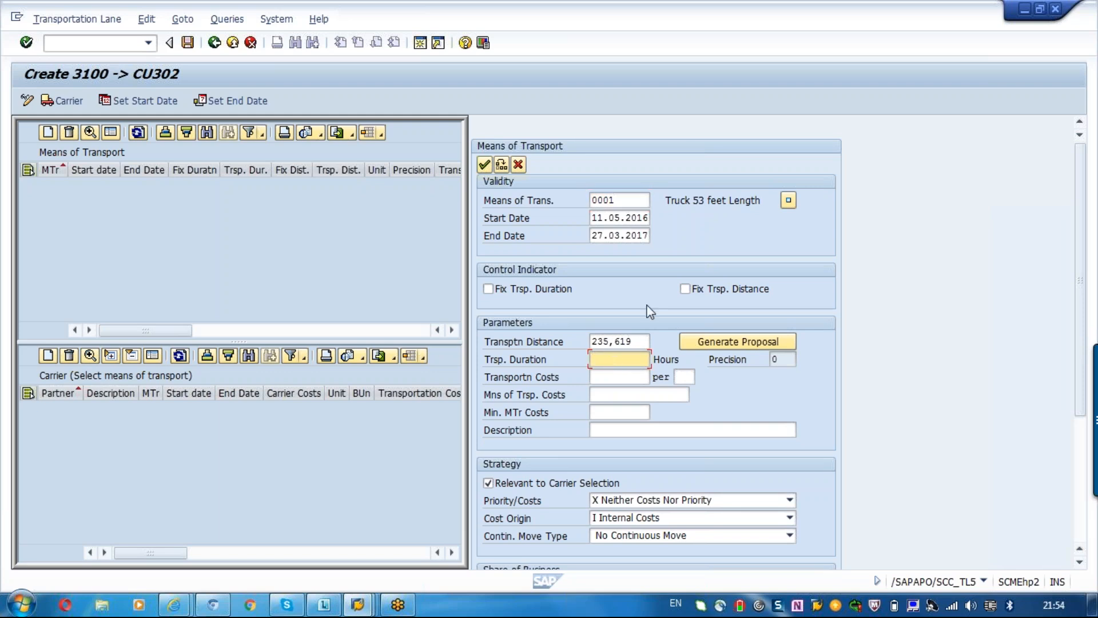
{"action": "left_click", "coordinate": [629, 200]}
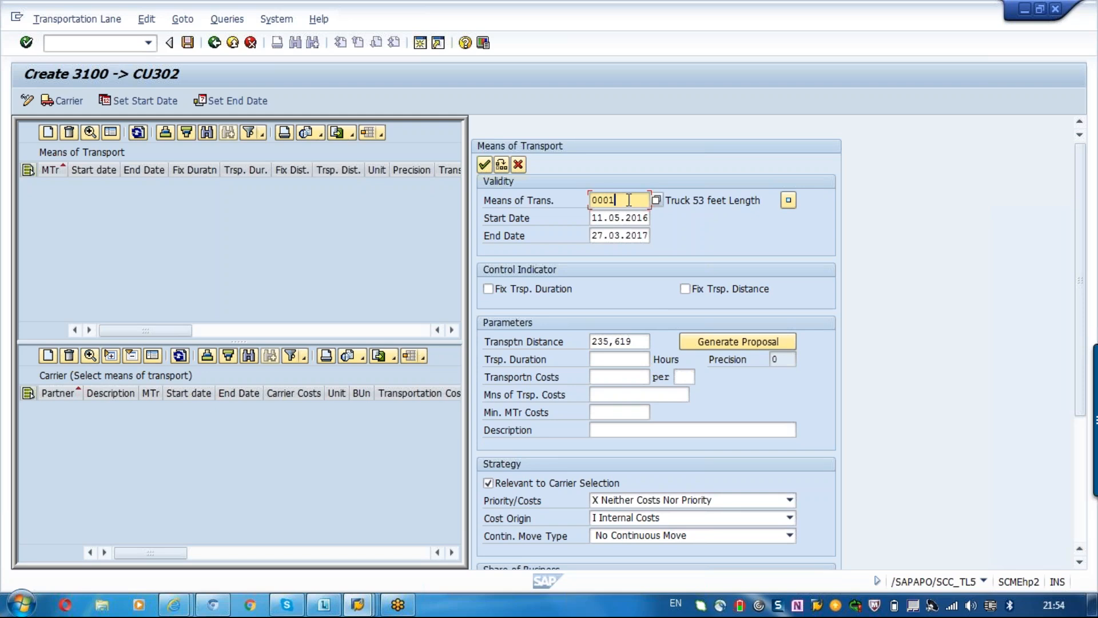
{"action": "left_click", "coordinate": [695, 195]}
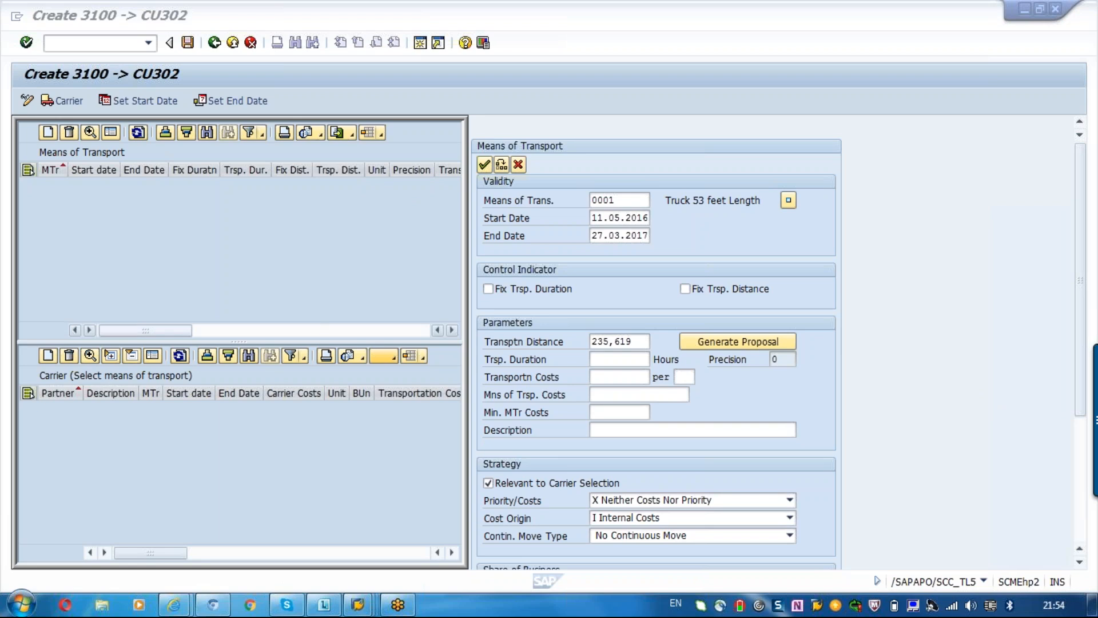
{"action": "left_click", "coordinate": [649, 338]}
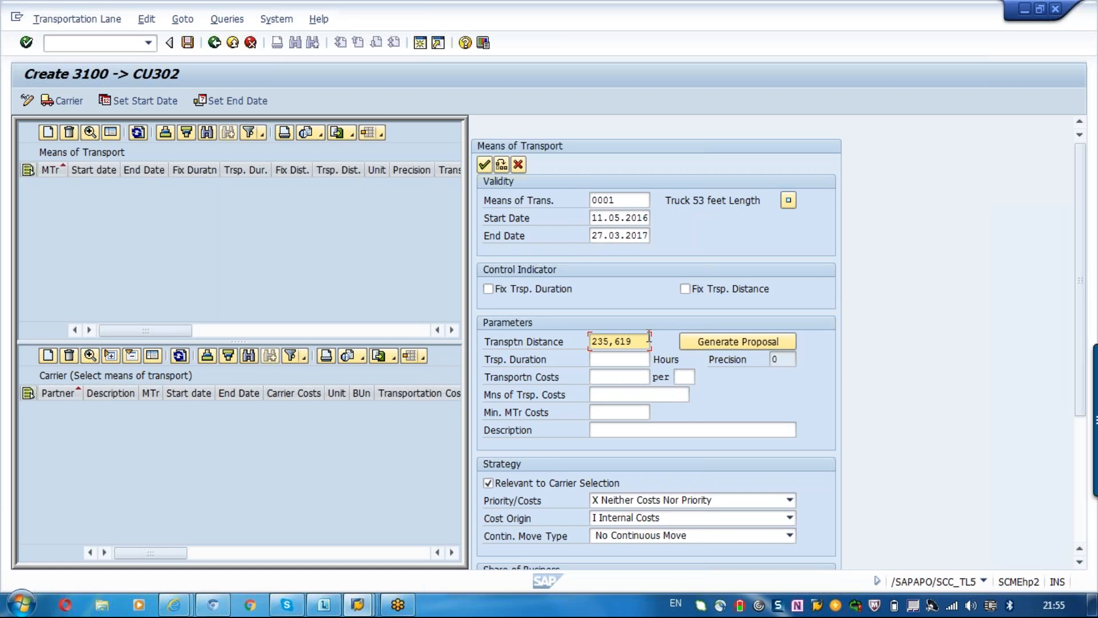
Set the transportation duration of the truck to :15 hours.
{"action": "left_click", "coordinate": [621, 360]}
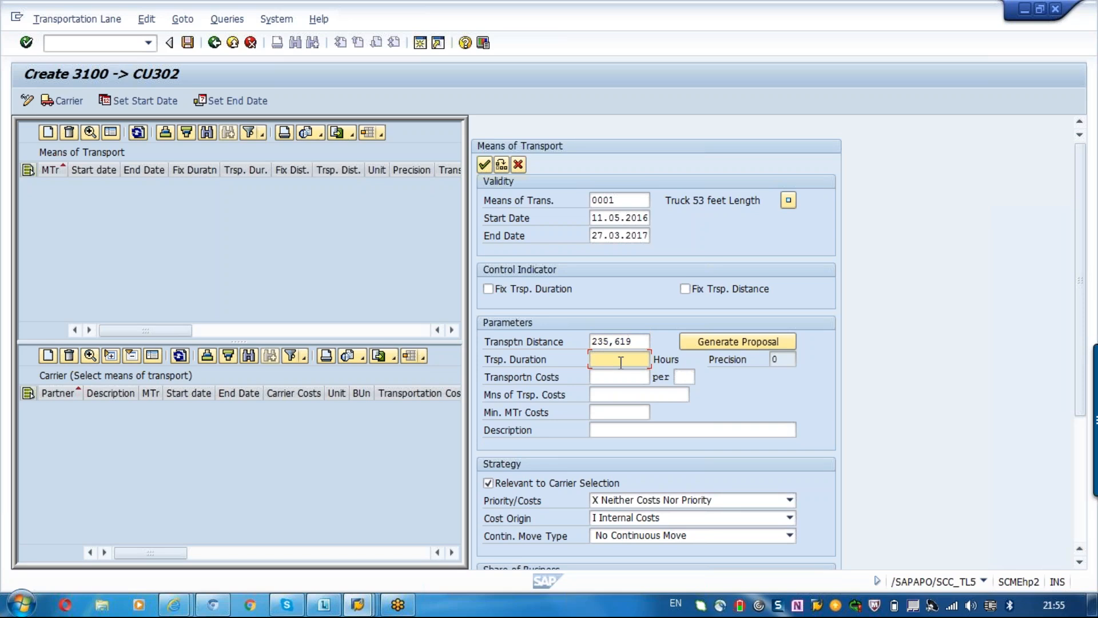
{"action": "type", "text": "1"}
{"action": "type", "text": "0"}
{"action": "key", "text": "Return"}
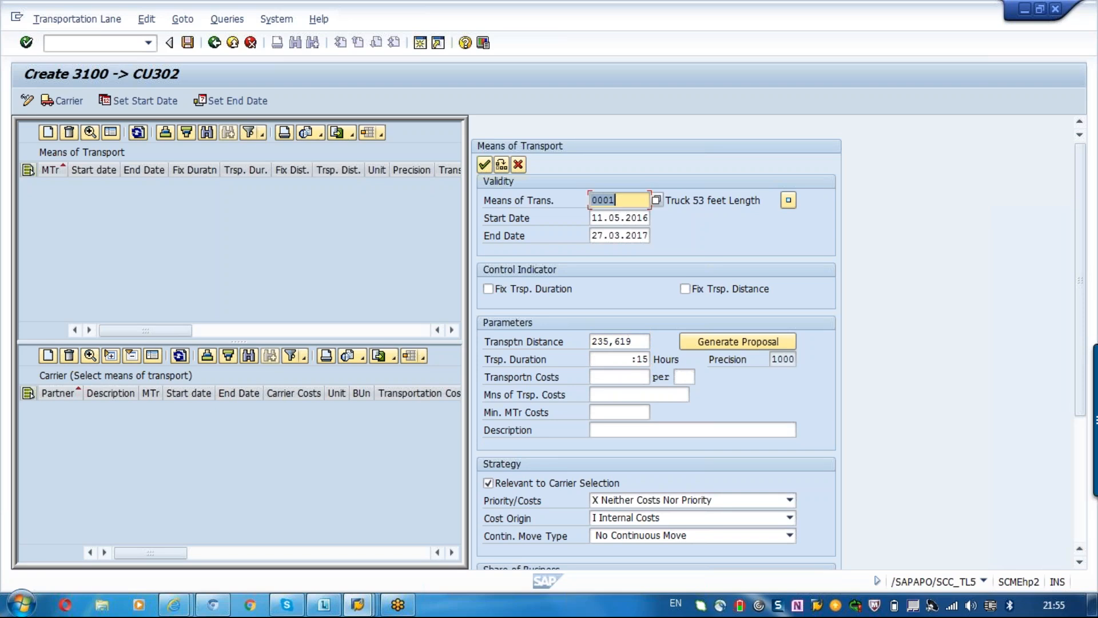
Set the transportation costs to 100 per KM.
{"action": "left_click", "coordinate": [602, 374]}
{"action": "type", "text": "1"}
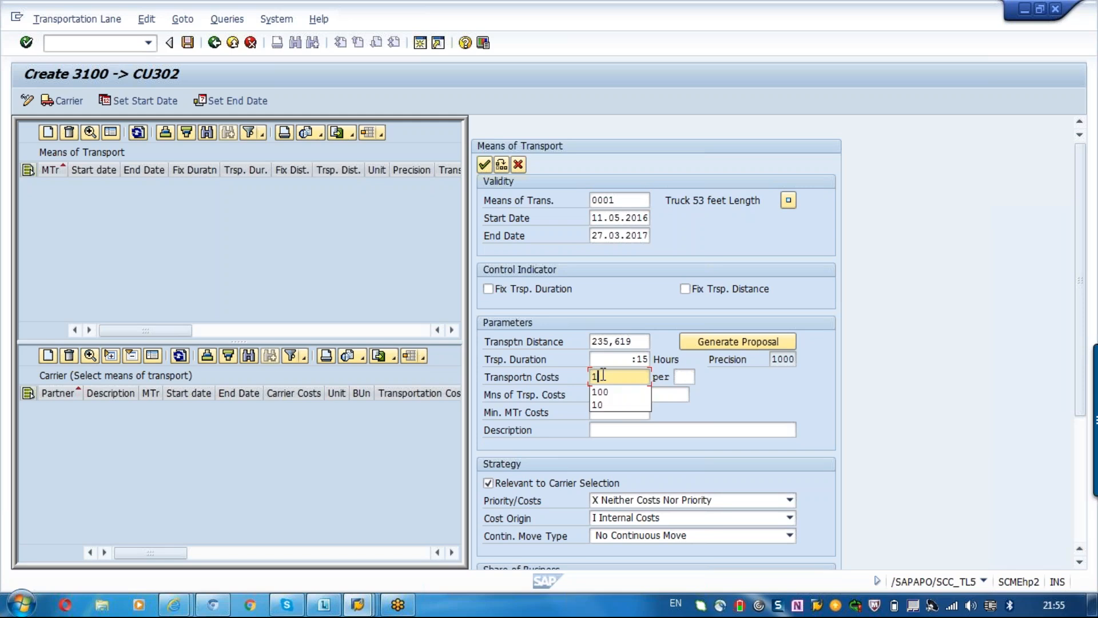
{"action": "type", "text": "9"}
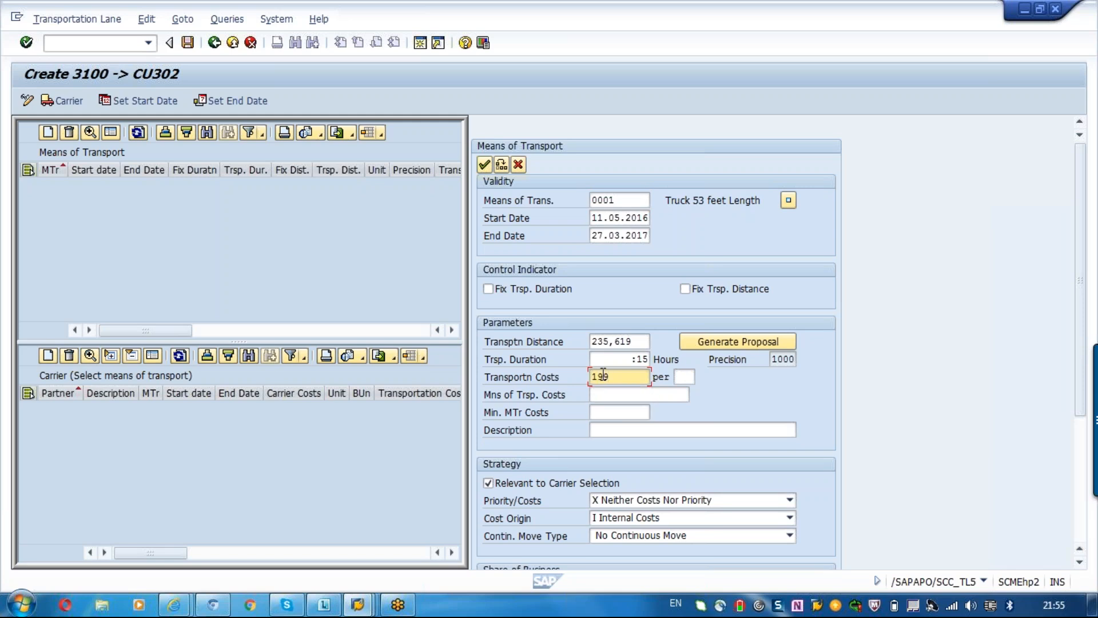
{"action": "key", "text": "BackSpace"}
{"action": "type", "text": "00"}
{"action": "key", "text": "Tab"}
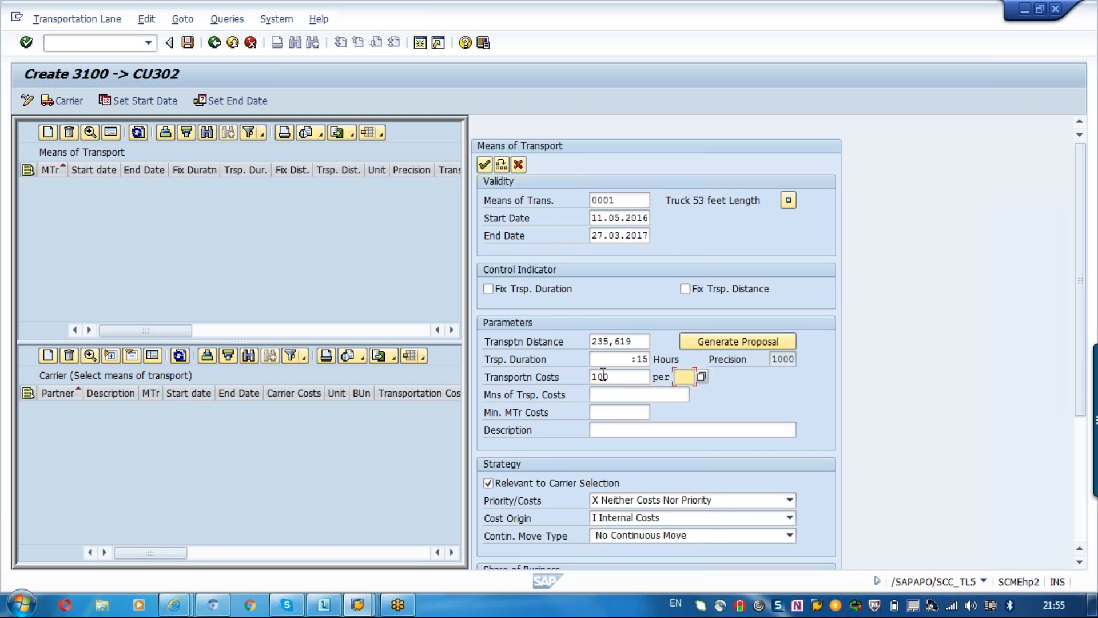
{"action": "type", "text": "km"}
{"action": "key", "text": "Return"}
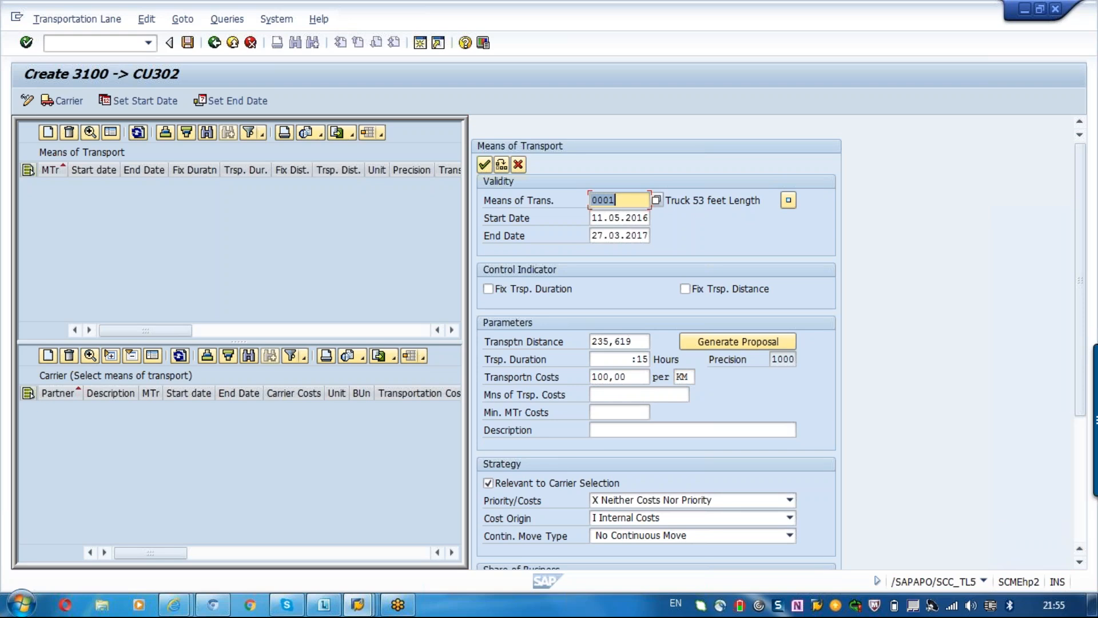
Enter 1500 as the means of transport costs and 1000 as the minimum MTr costs.
{"action": "left_click", "coordinate": [591, 393]}
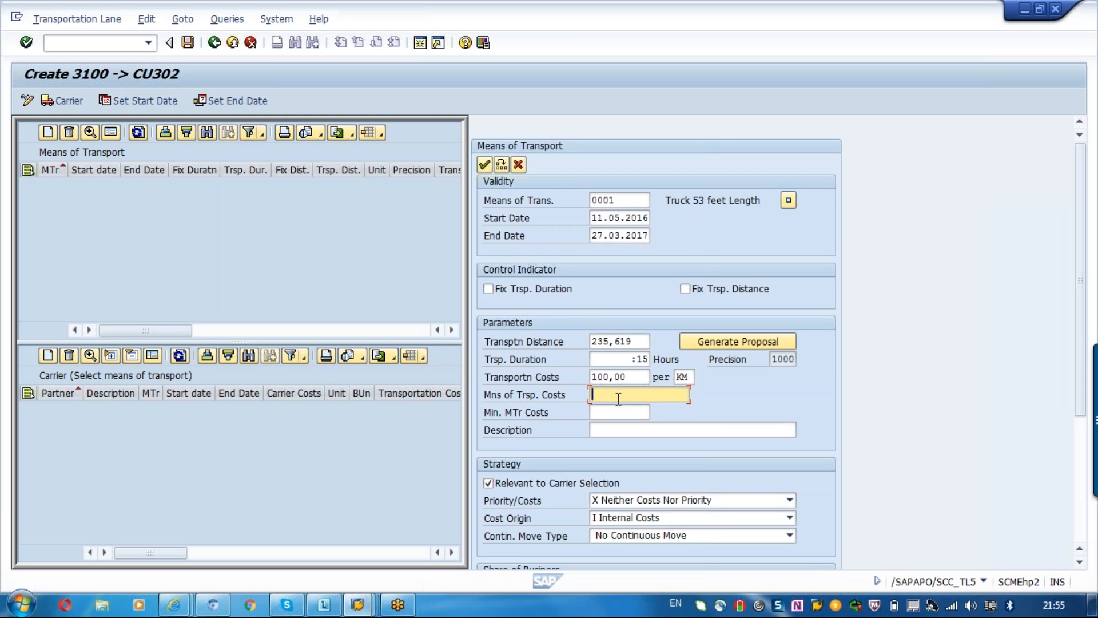
{"action": "type", "text": "1"}
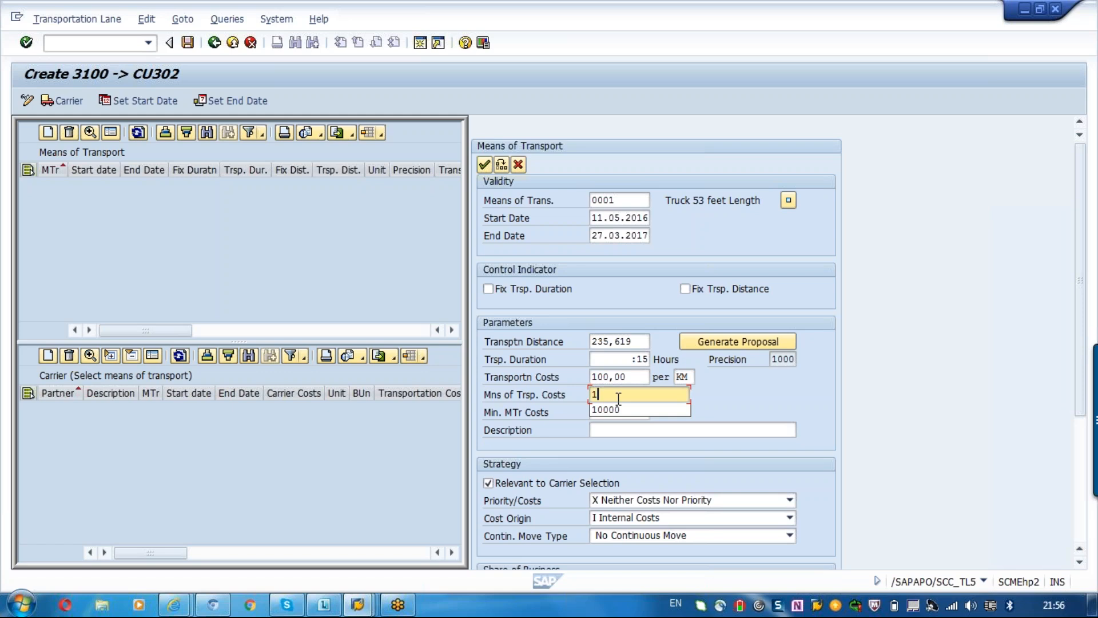
{"action": "type", "text": "500"}
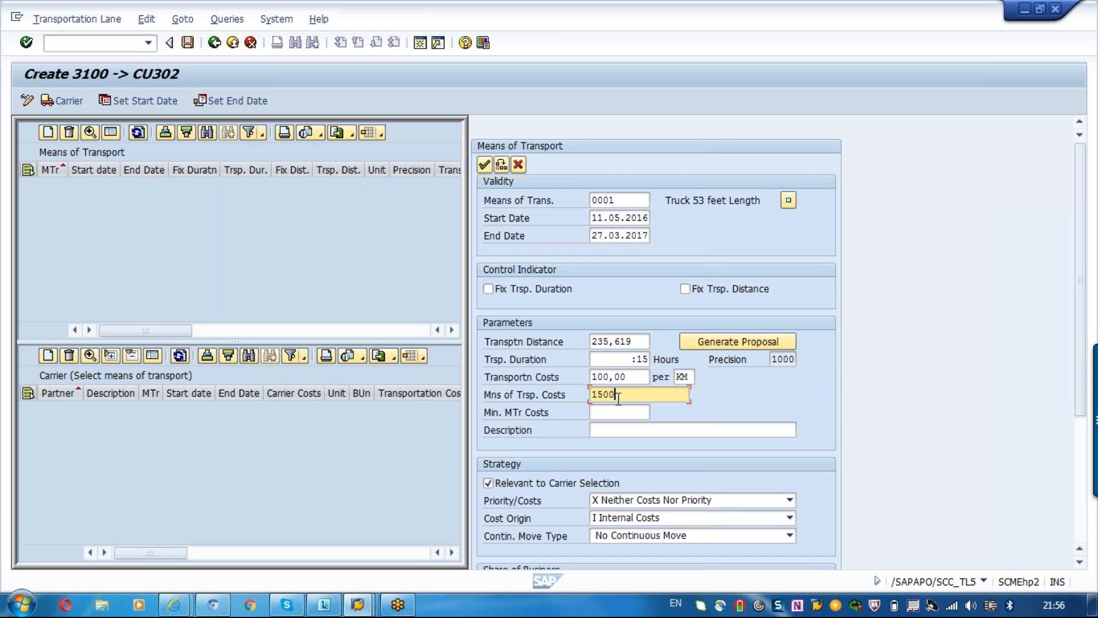
{"action": "left_click", "coordinate": [619, 413]}
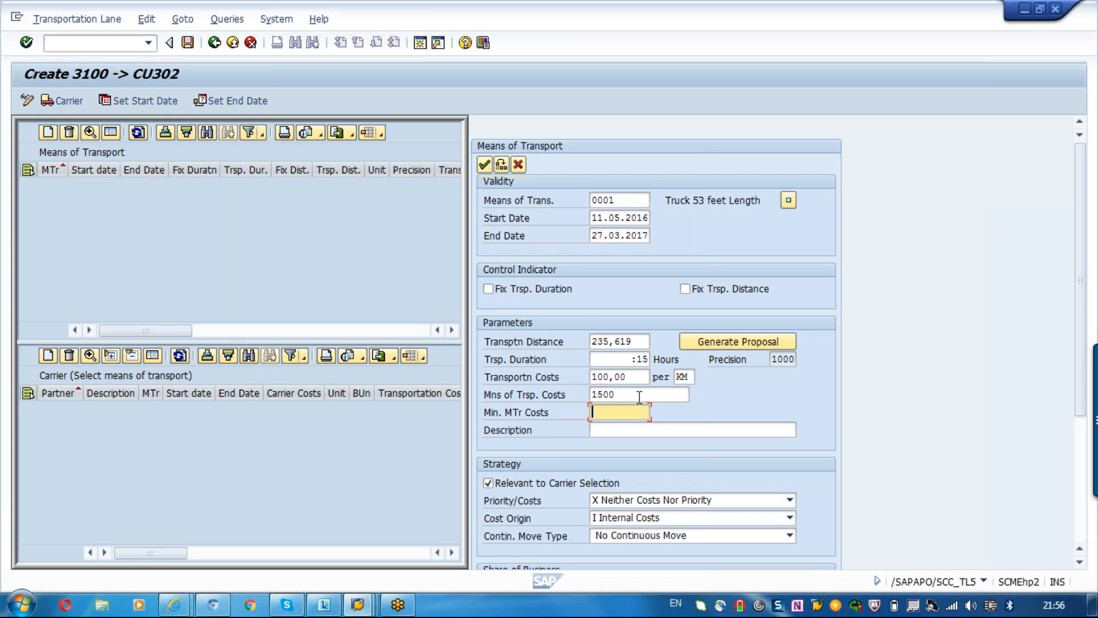
{"action": "left_click", "coordinate": [634, 393]}
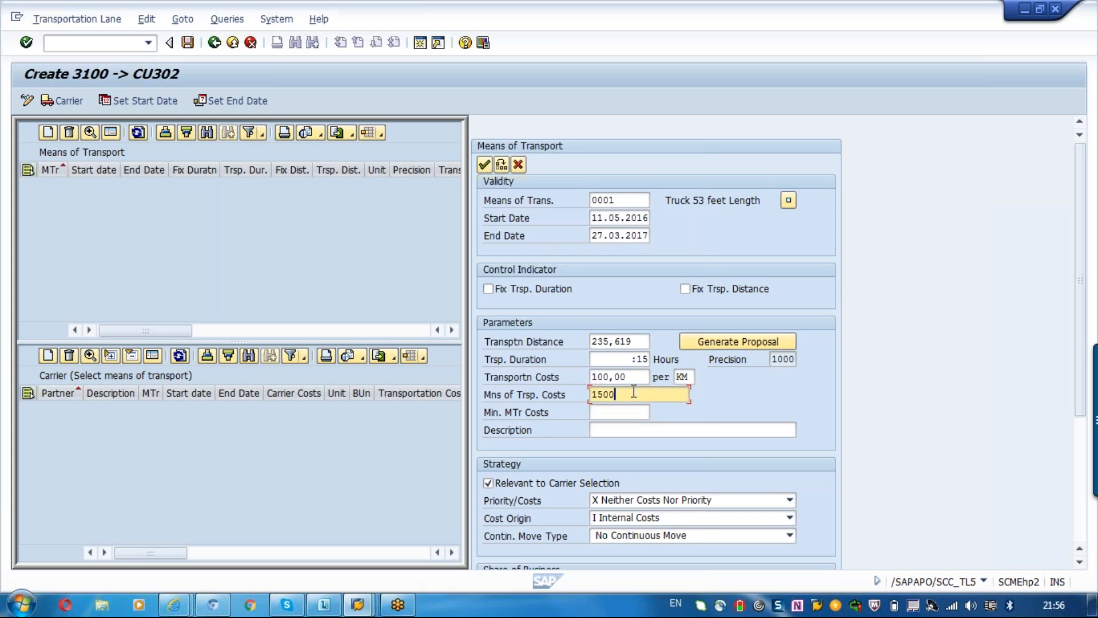
{"action": "left_click", "coordinate": [604, 412]}
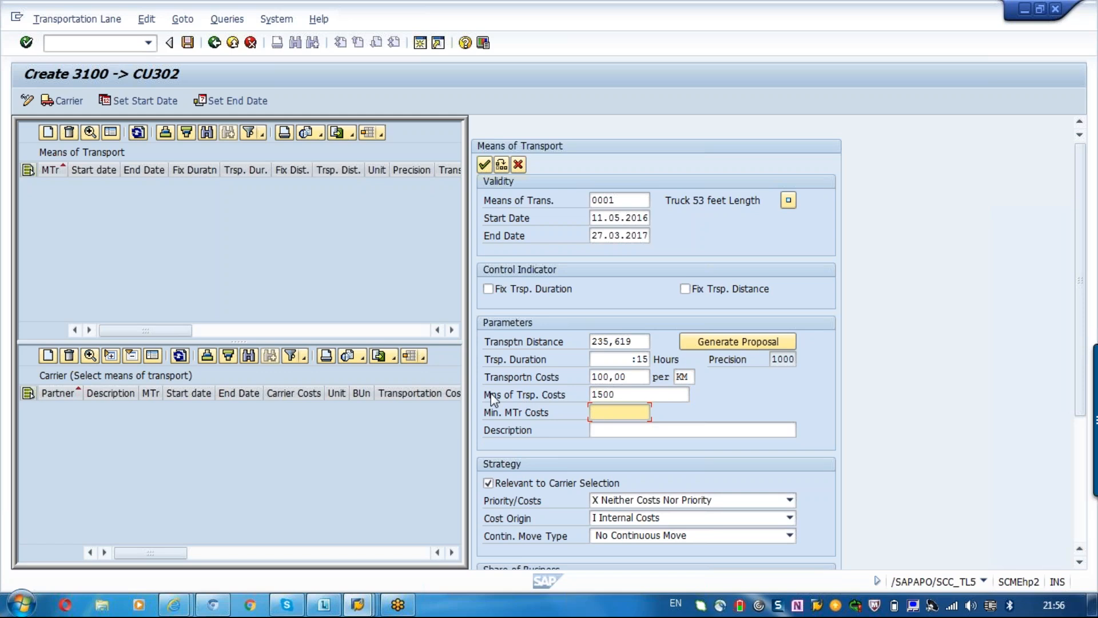
{"action": "left_click", "coordinate": [512, 414]}
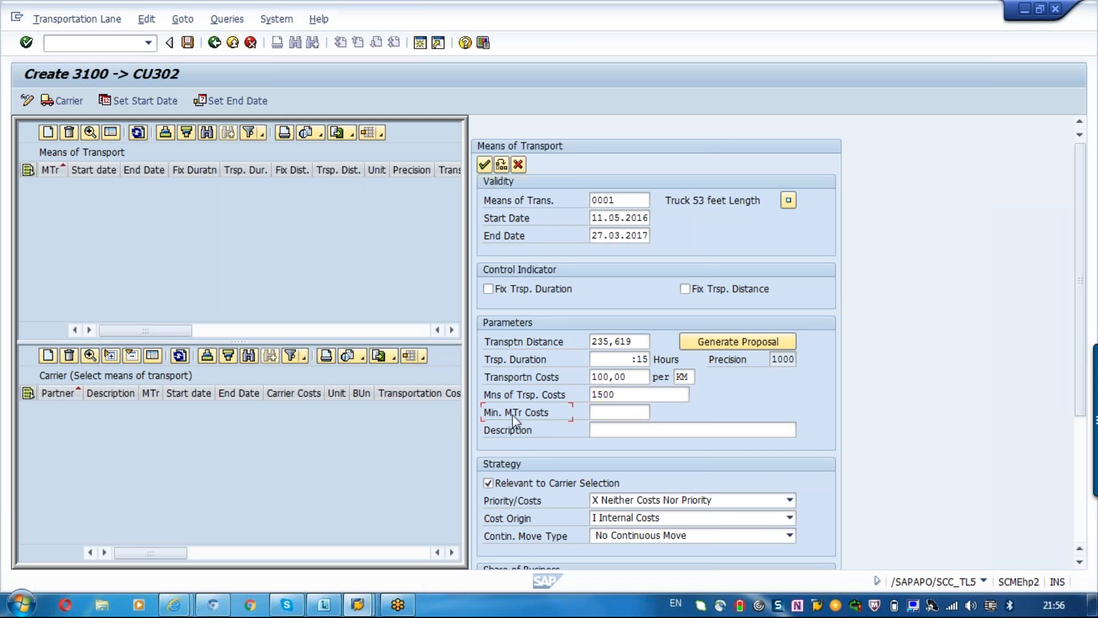
{"action": "left_click", "coordinate": [614, 414]}
{"action": "left_click", "coordinate": [636, 396]}
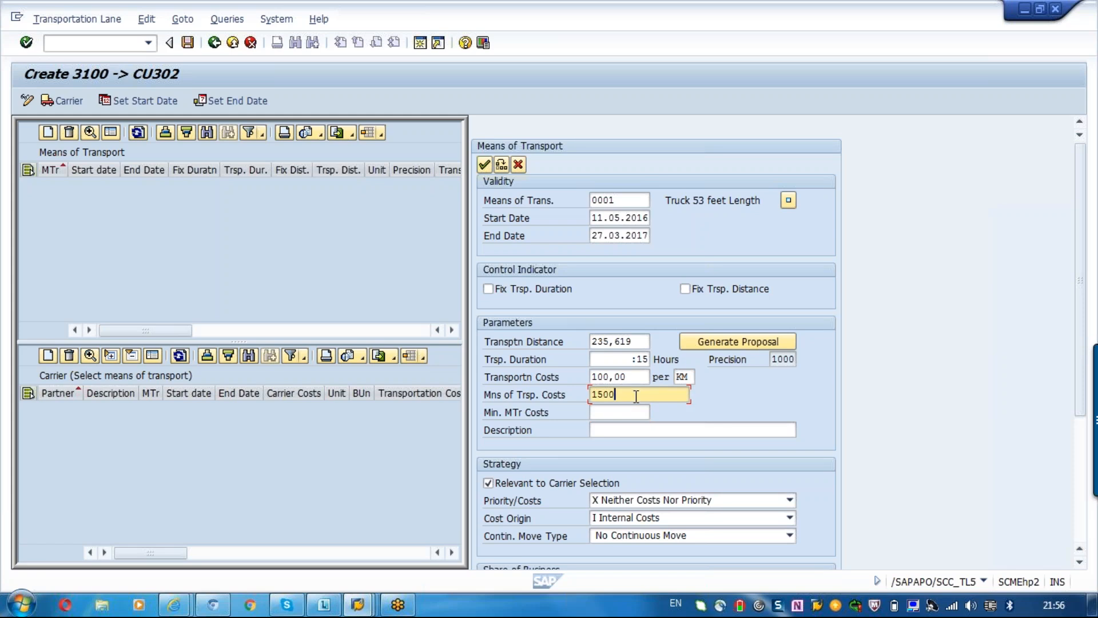
{"action": "left_click", "coordinate": [608, 411]}
{"action": "type", "text": "1000"}
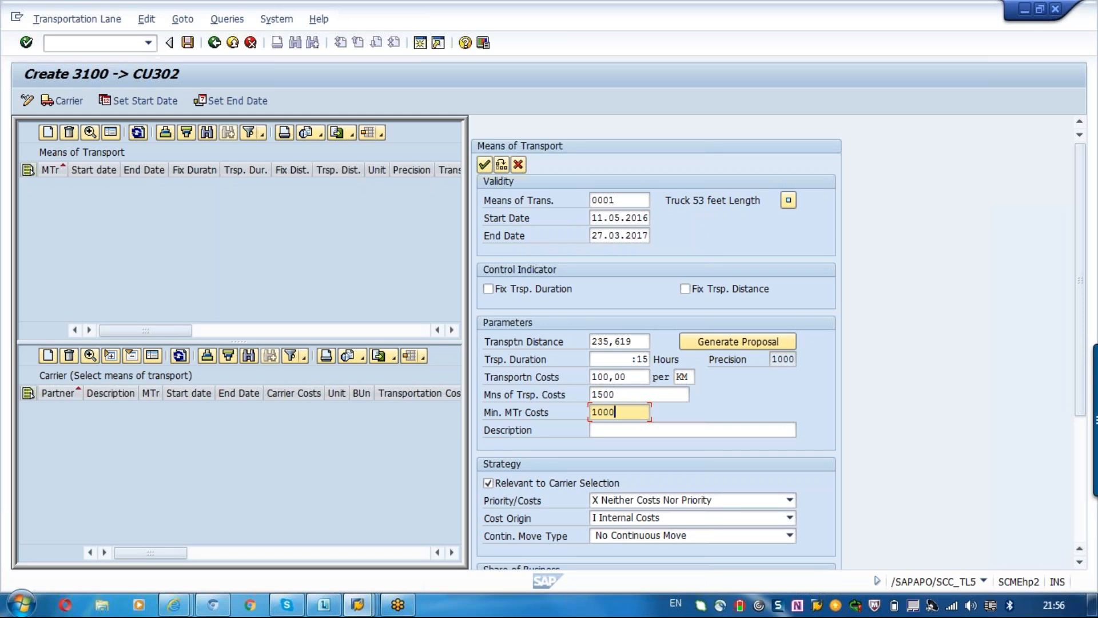
Set the cost origin in the strategy settings to T Costs calculated by Component TCM.
{"action": "left_click", "coordinate": [1069, 35]}
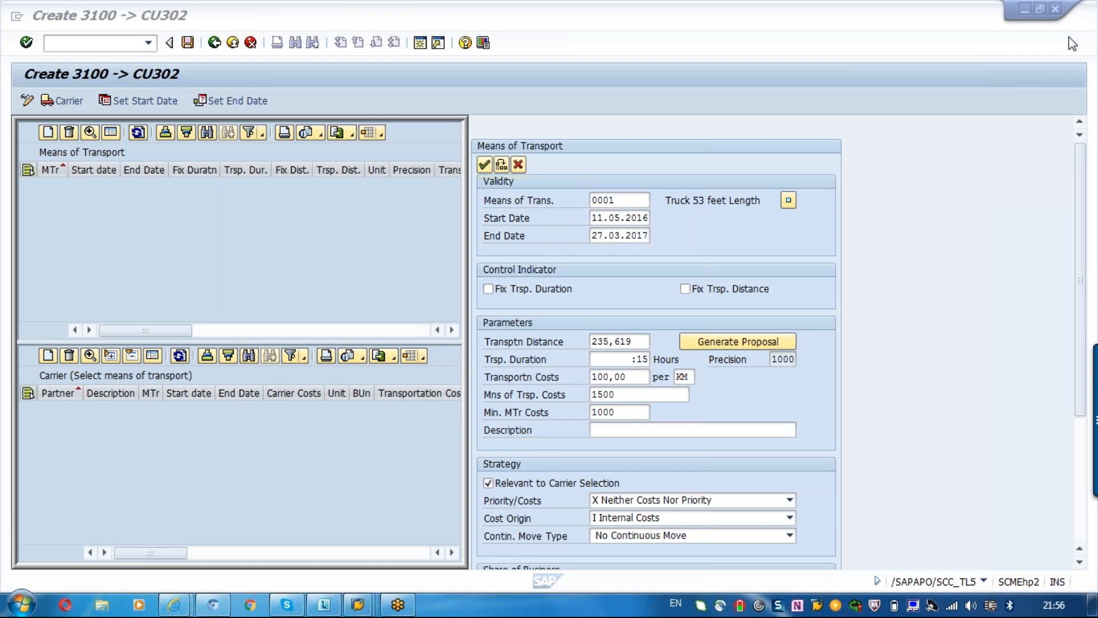
{"action": "left_click", "coordinate": [1083, 288]}
{"action": "left_click_drag", "start_coordinate": [1084, 294], "coordinate": [1083, 369]}
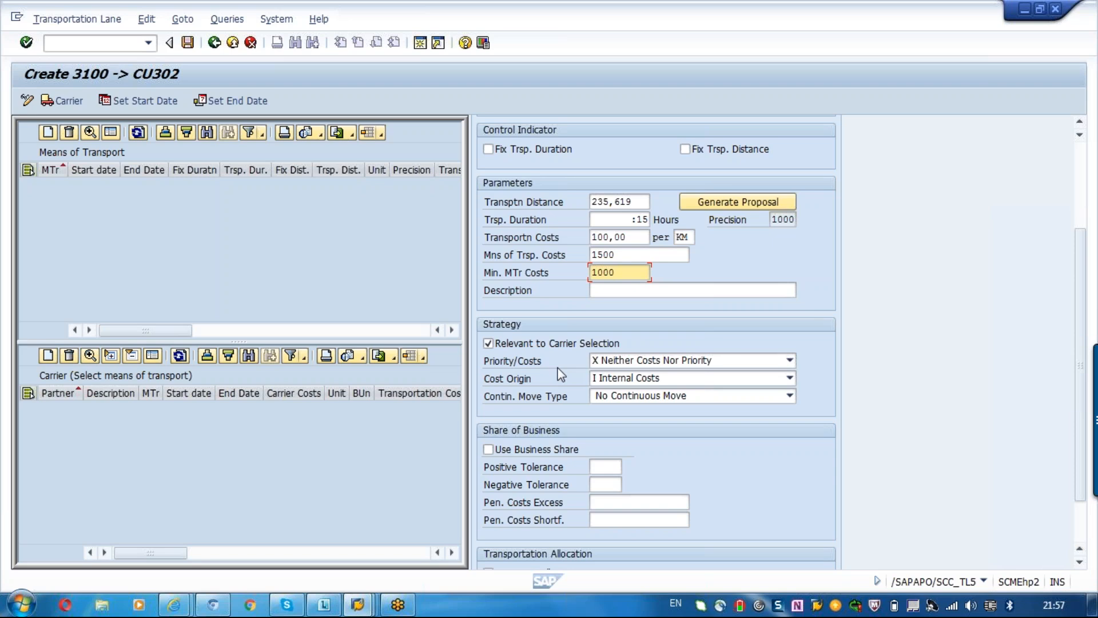
{"action": "left_click", "coordinate": [625, 380]}
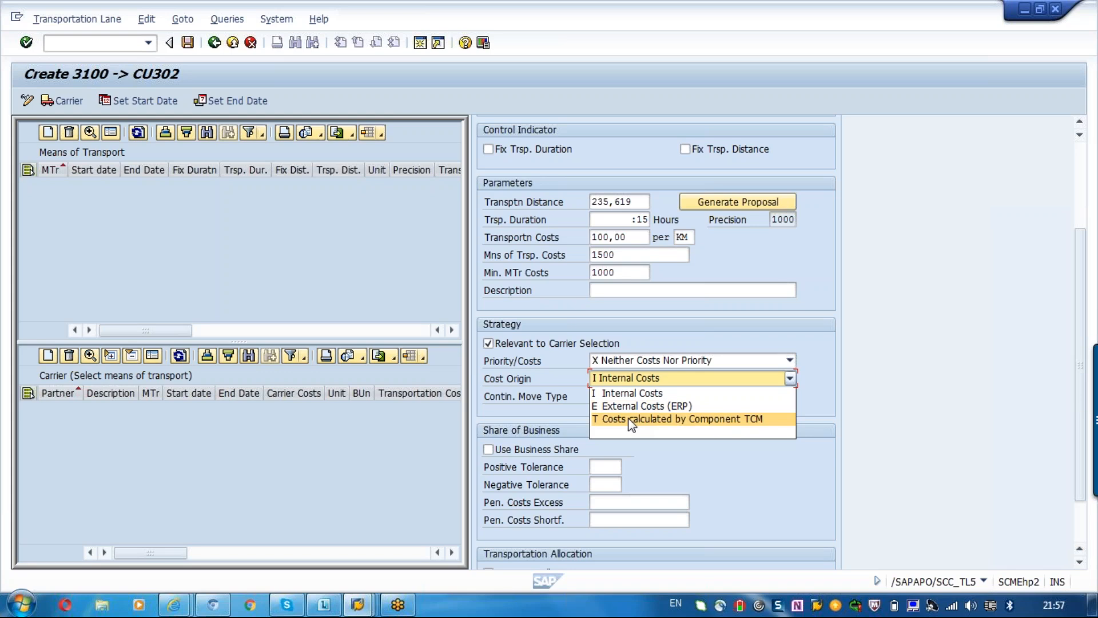
{"action": "left_click", "coordinate": [608, 393]}
{"action": "left_click", "coordinate": [620, 255]}
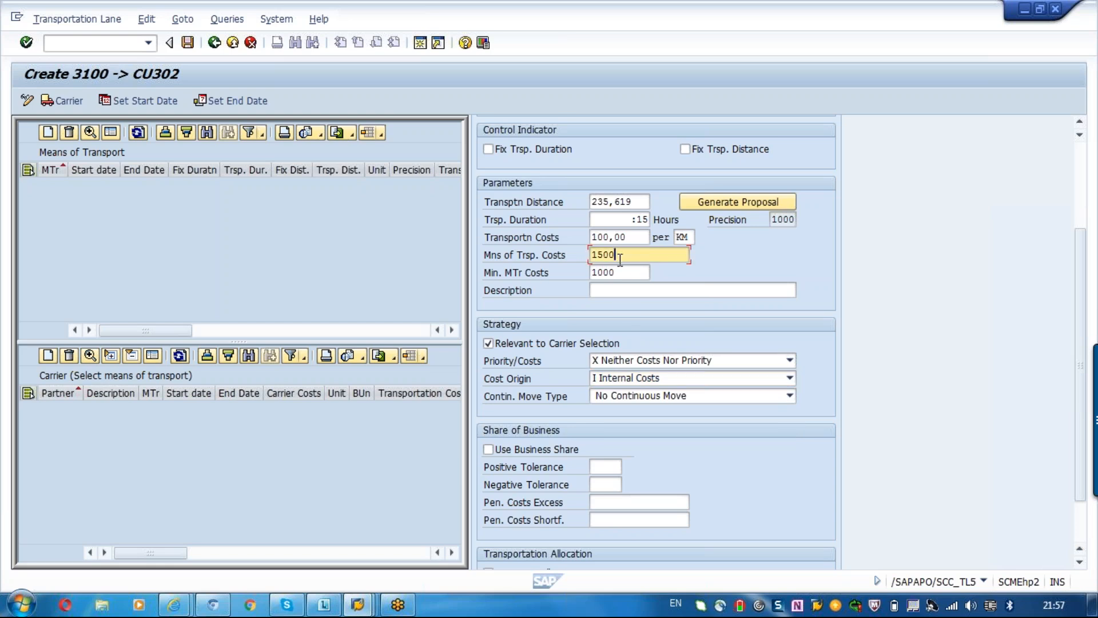
{"action": "left_click", "coordinate": [622, 380]}
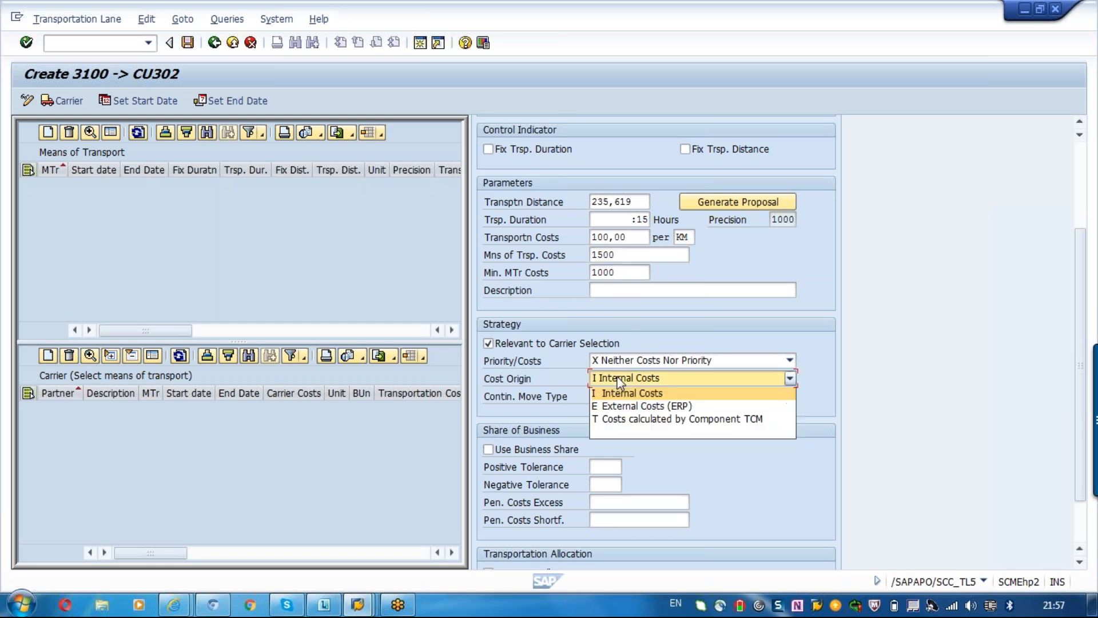
{"action": "left_click", "coordinate": [632, 424]}
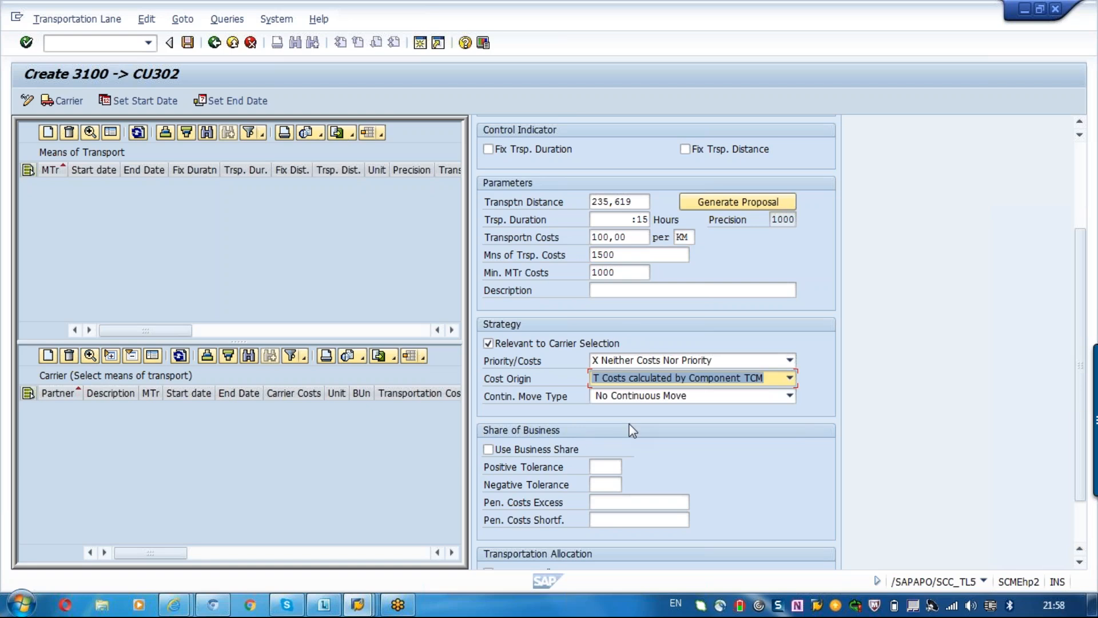
{"action": "left_click", "coordinate": [633, 382]}
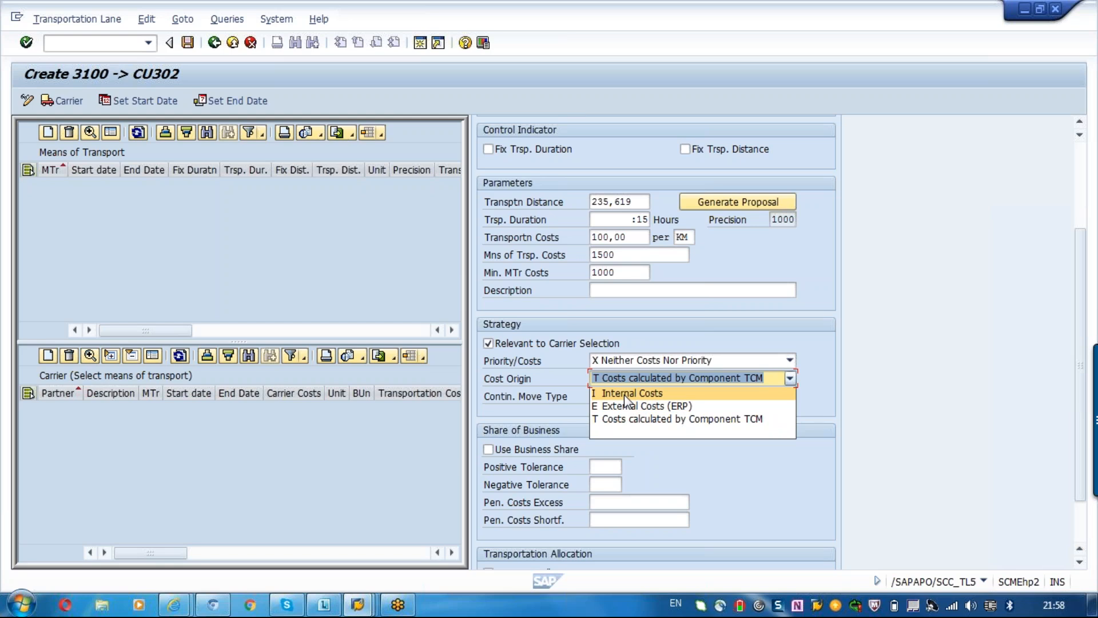
{"action": "left_click", "coordinate": [762, 500]}
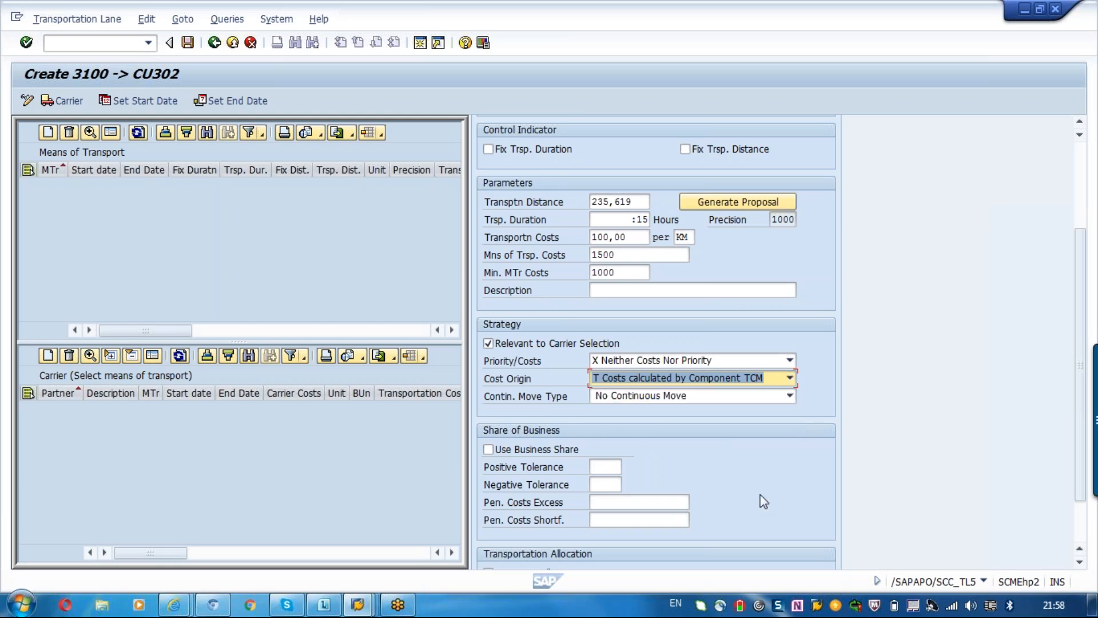
Select No Continuous Move as the continuous move type and go to the positive tolerance for the share of business.
{"action": "left_click", "coordinate": [628, 397]}
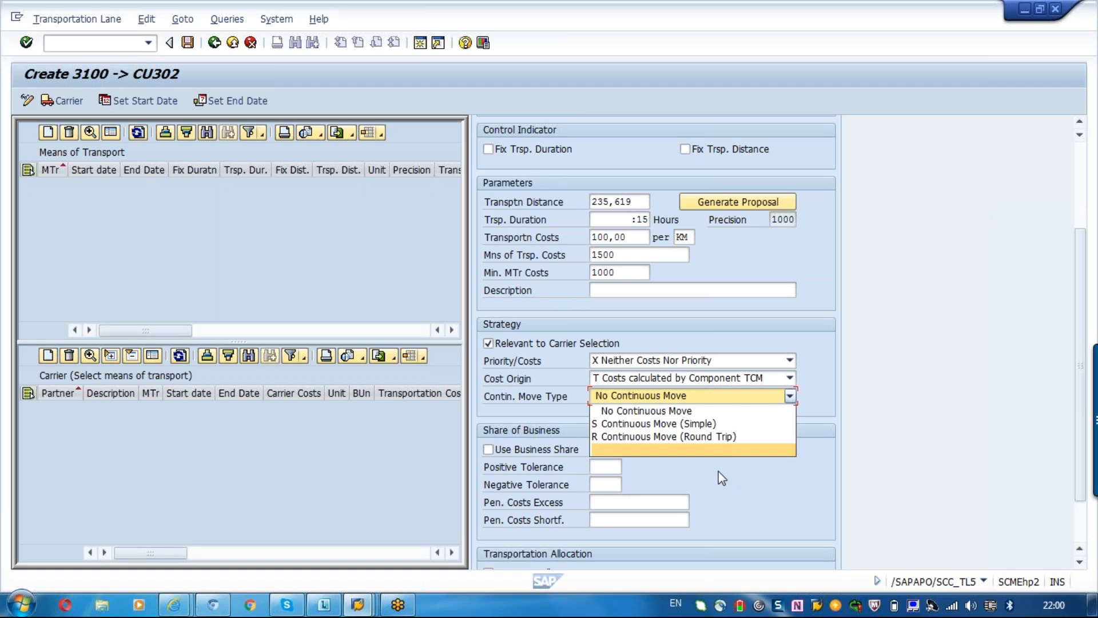
{"action": "left_click", "coordinate": [695, 410]}
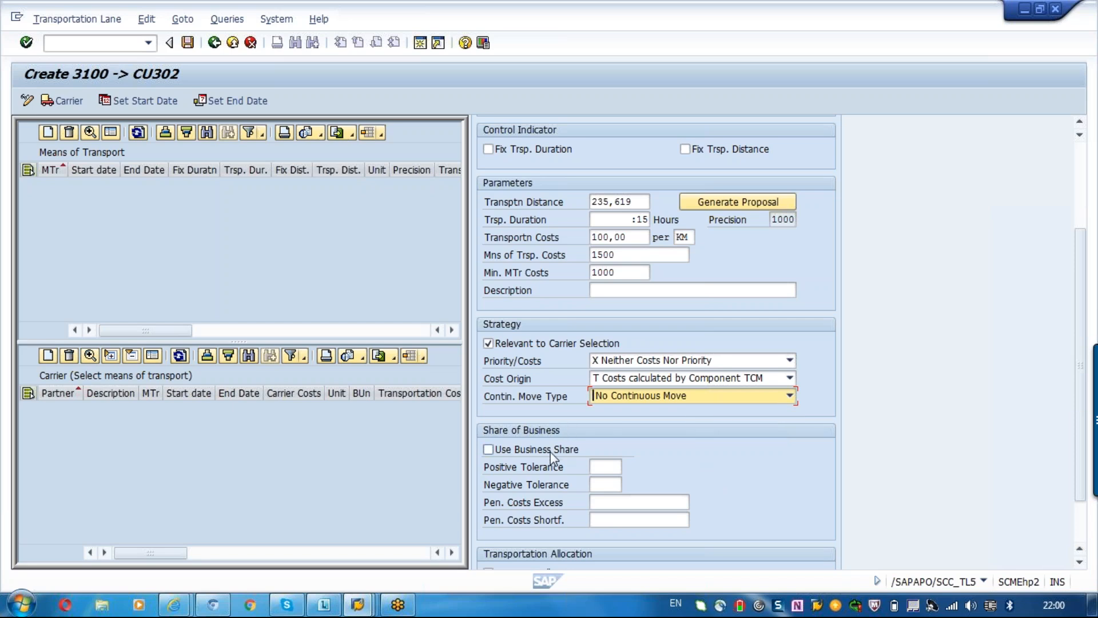
{"action": "left_click", "coordinate": [605, 468]}
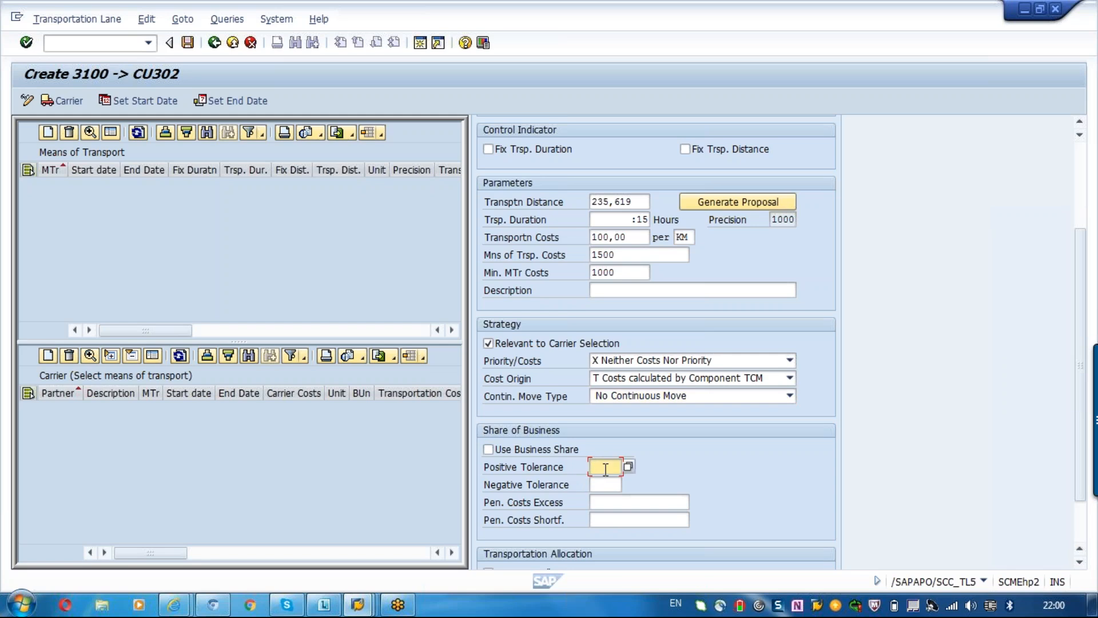
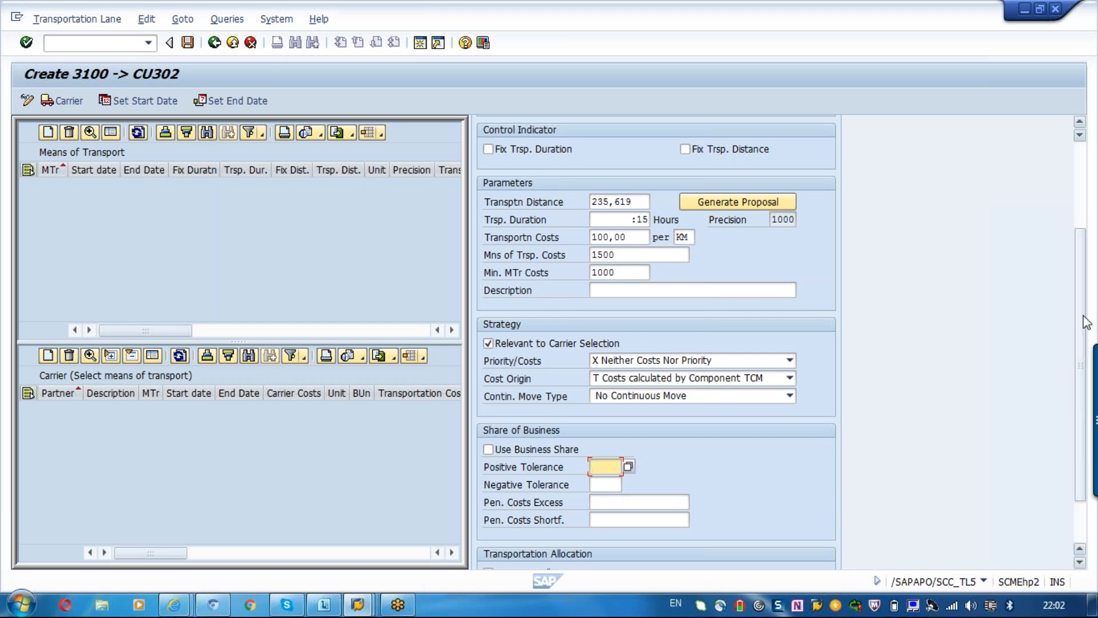
Confirm the entry for means of transport 0001 so it is added to the transportation lane.
{"action": "left_click_drag", "start_coordinate": [1083, 324], "coordinate": [1082, 360]}
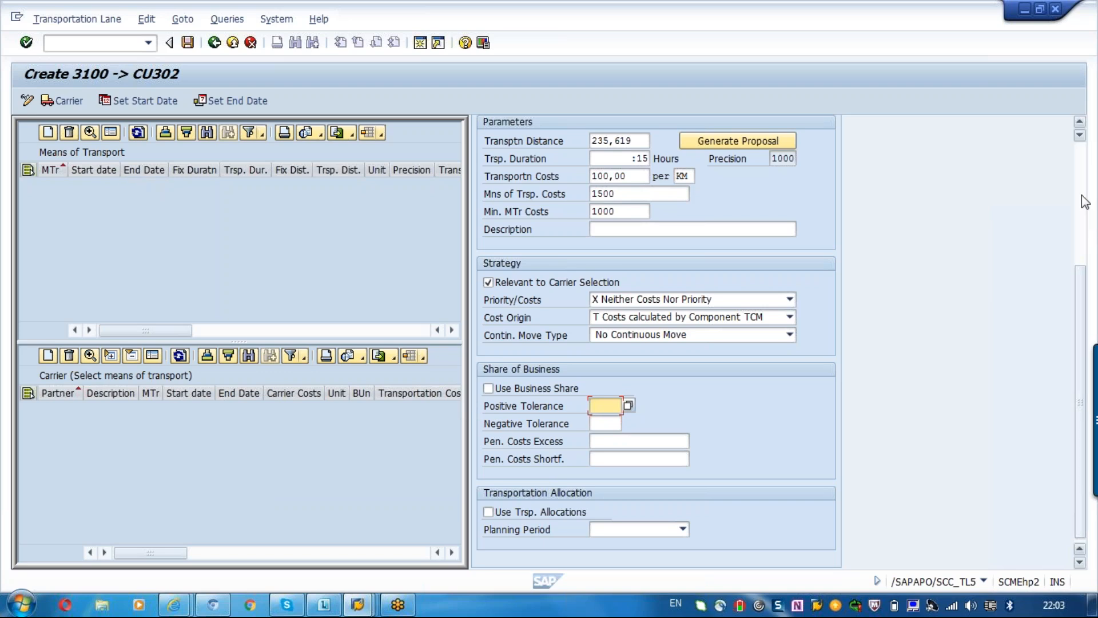
{"action": "scroll", "coordinate": [592, 169], "scroll_direction": "up", "scroll_amount": 4}
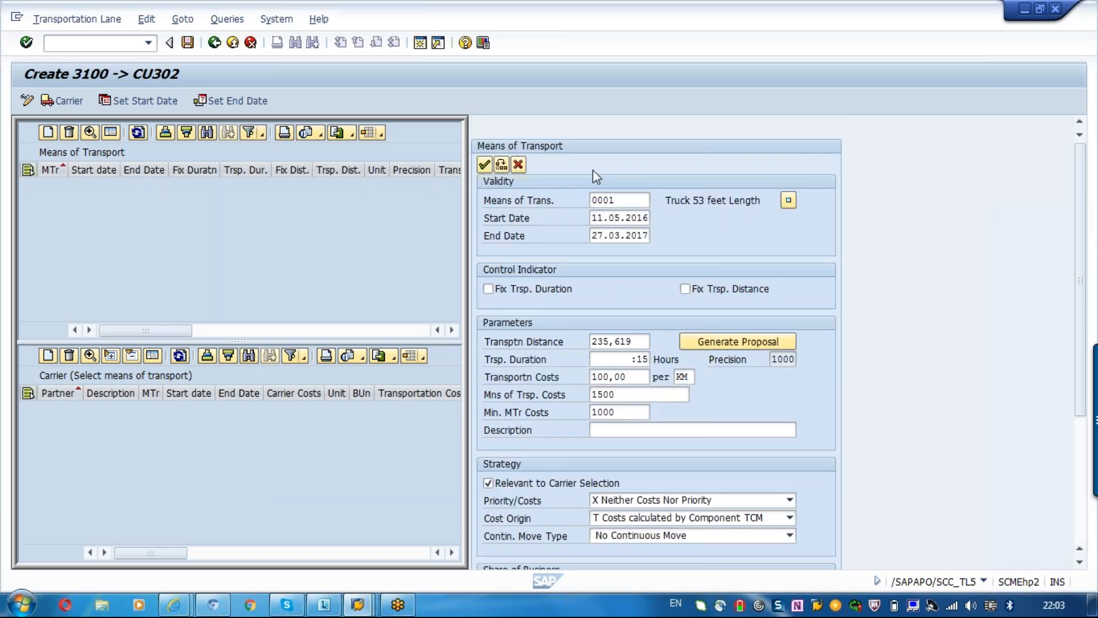
{"action": "left_click", "coordinate": [629, 203]}
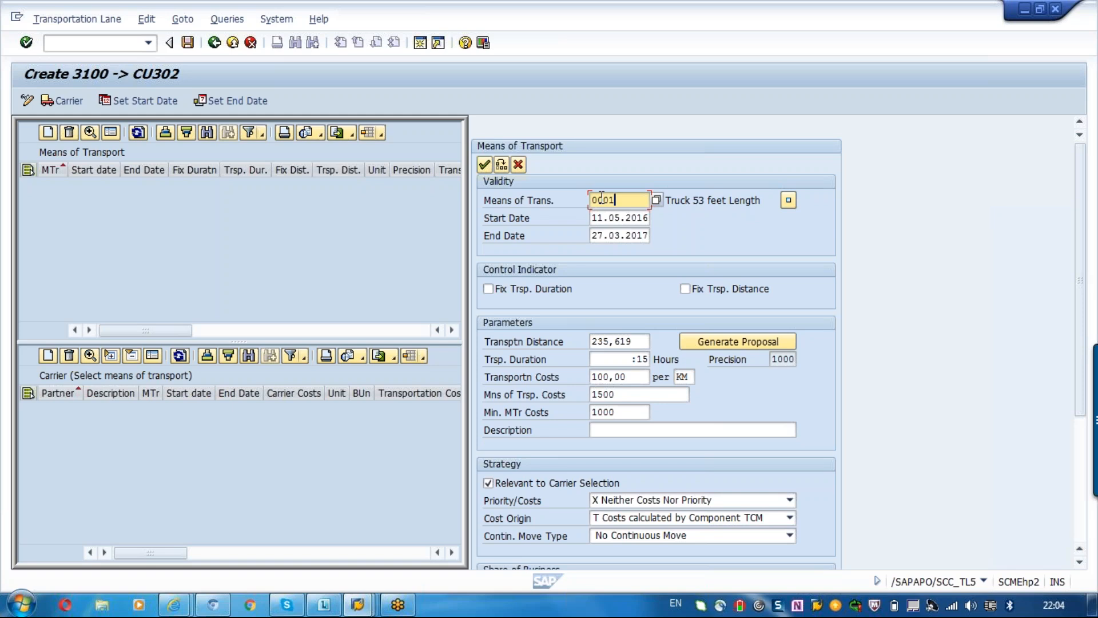
{"action": "key", "text": "Return"}
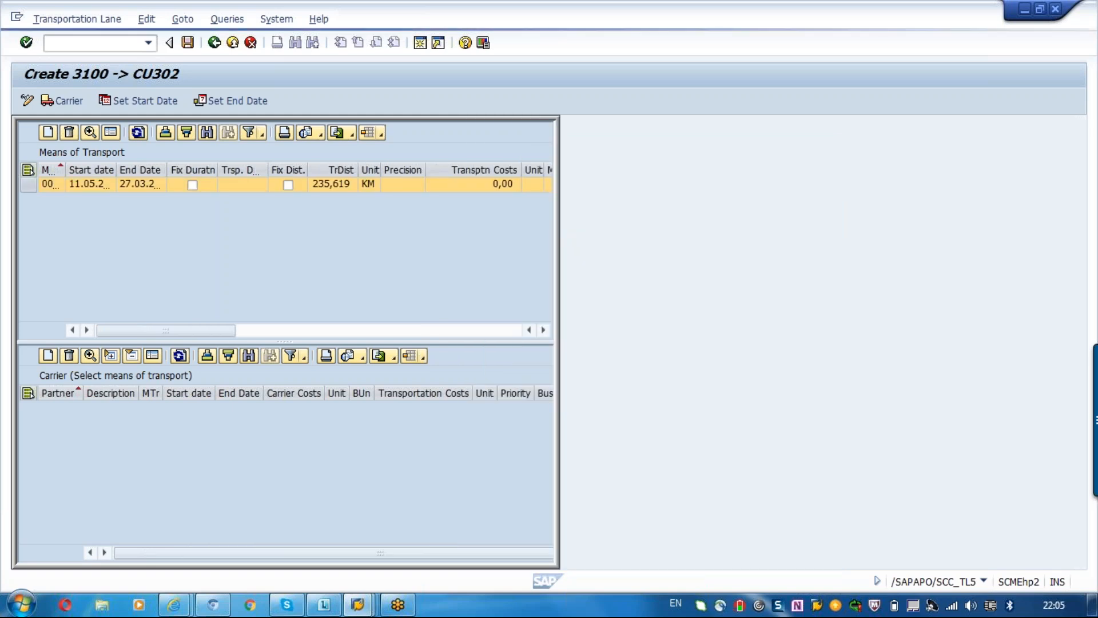
Create a carrier entry for means of transport 0001 and try VOD_CAR as its business partner.
{"action": "left_click", "coordinate": [48, 356]}
{"action": "left_click", "coordinate": [763, 206]}
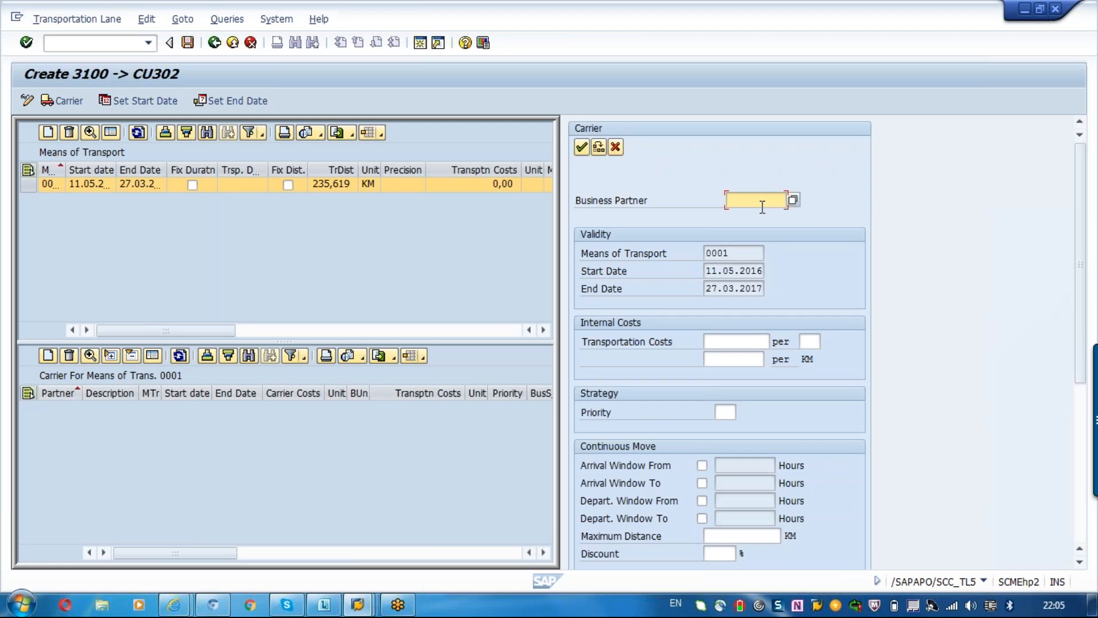
{"action": "left_click", "coordinate": [794, 200]}
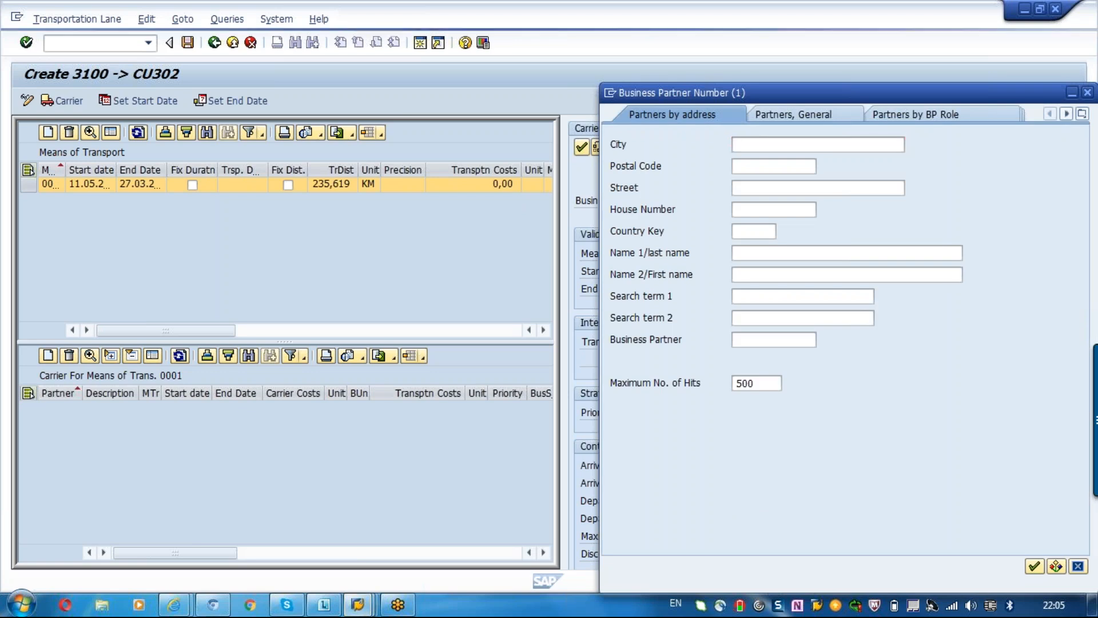
{"action": "key", "text": "Return"}
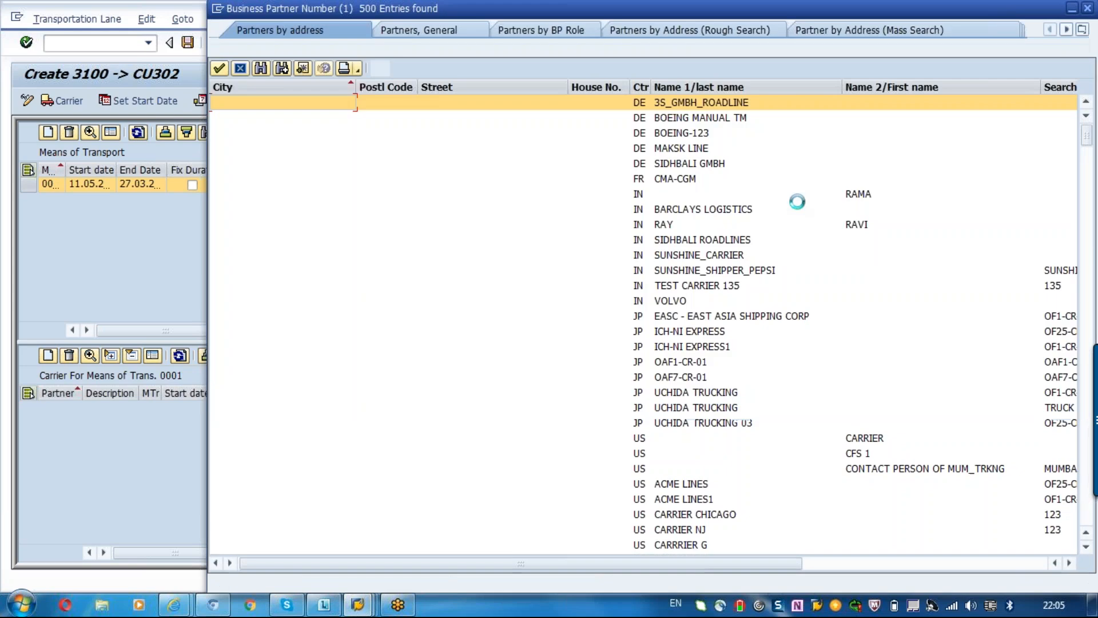
{"action": "double_click", "coordinate": [891, 437]}
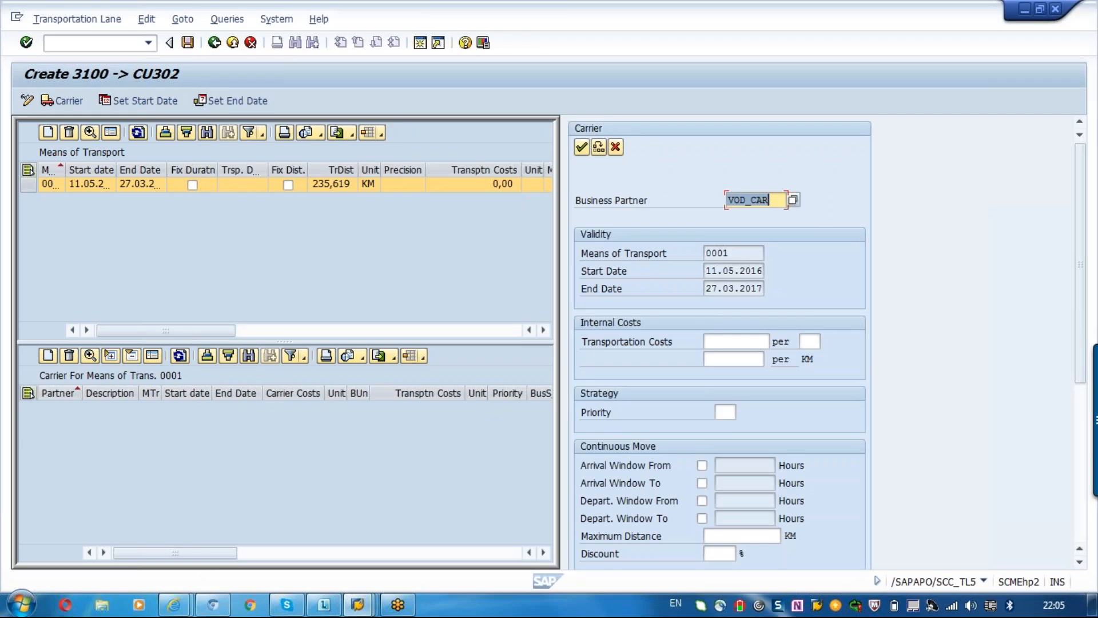
{"action": "key", "text": "Return"}
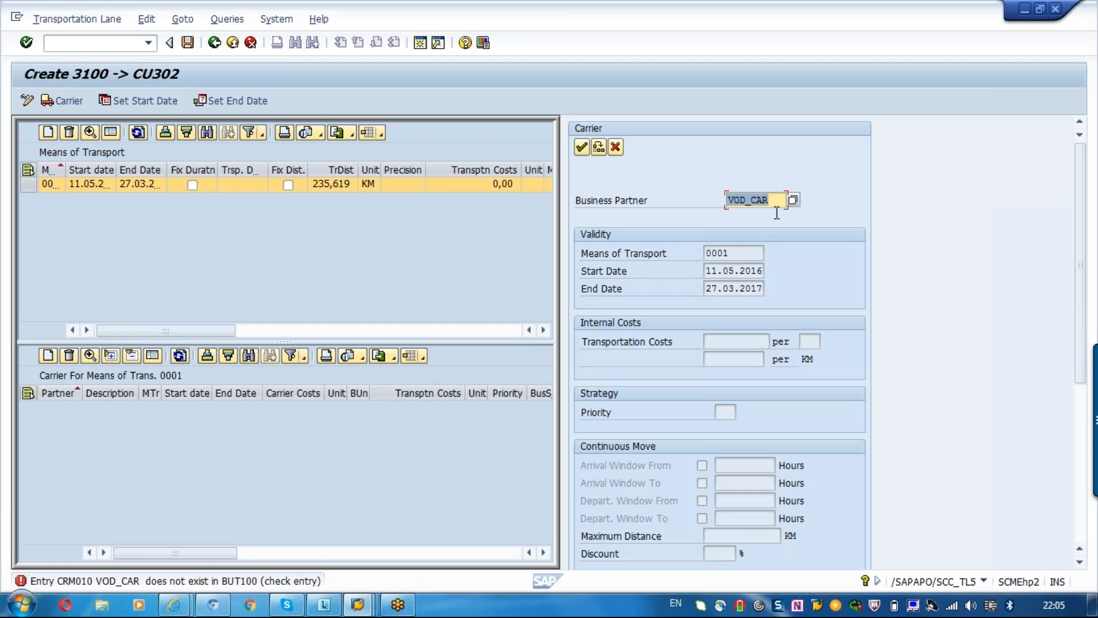
Select 3S_GMBH_ROADLINE as the carrier's business partner from the value search.
{"action": "left_click", "coordinate": [793, 200]}
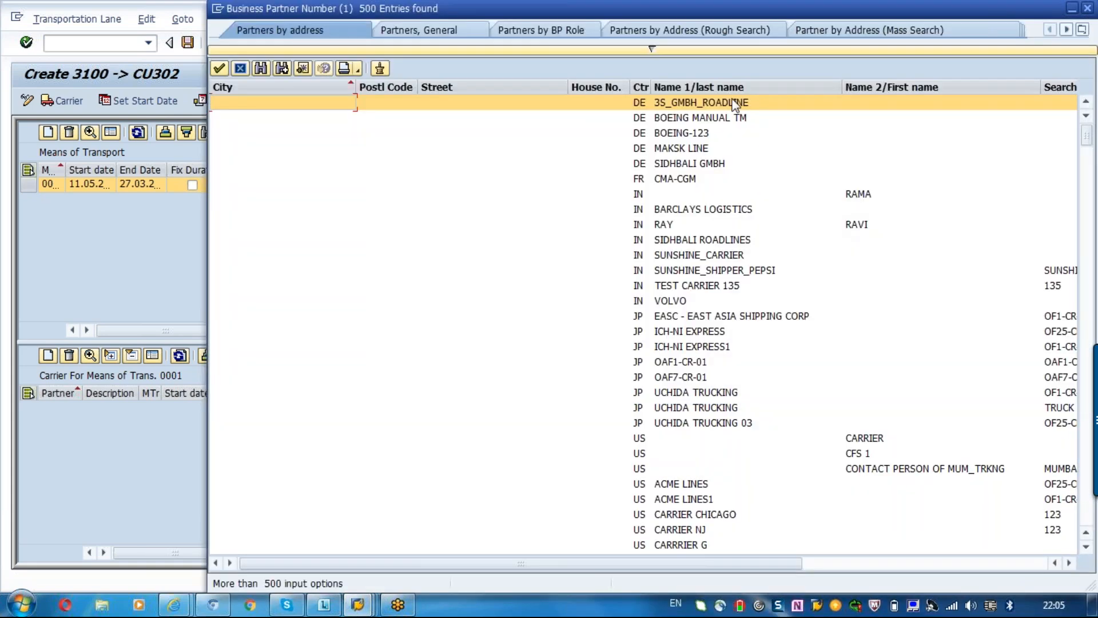
{"action": "left_click", "coordinate": [732, 100]}
{"action": "double_click", "coordinate": [735, 105]}
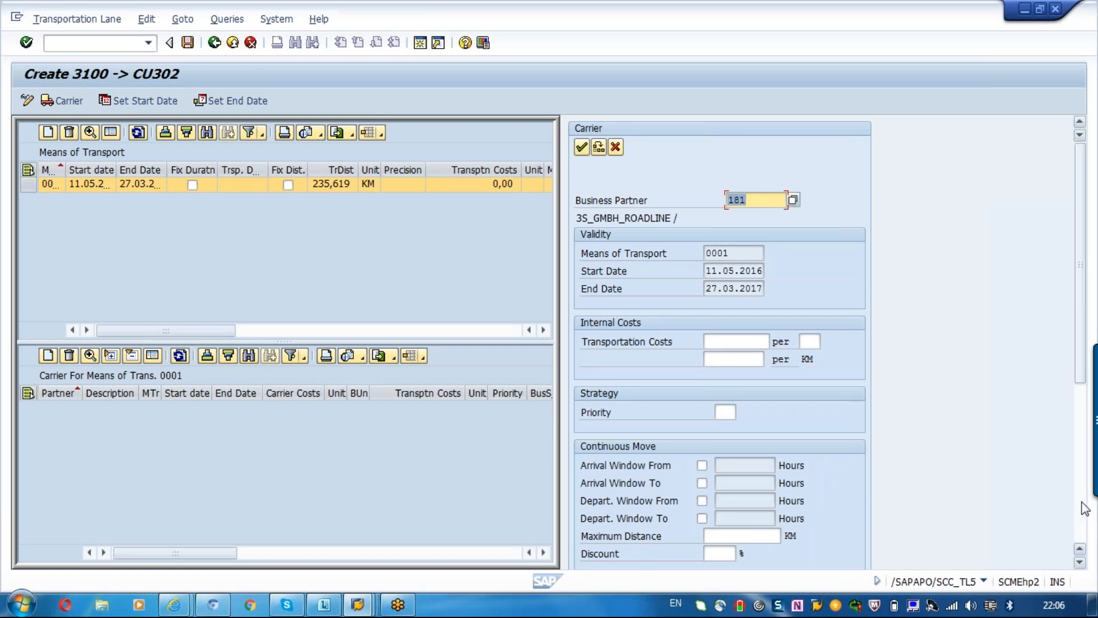
Set the carrier's share of business to 10 % and confirm the carrier entry.
{"action": "scroll", "coordinate": [1085, 508], "scroll_direction": "down", "scroll_amount": 5}
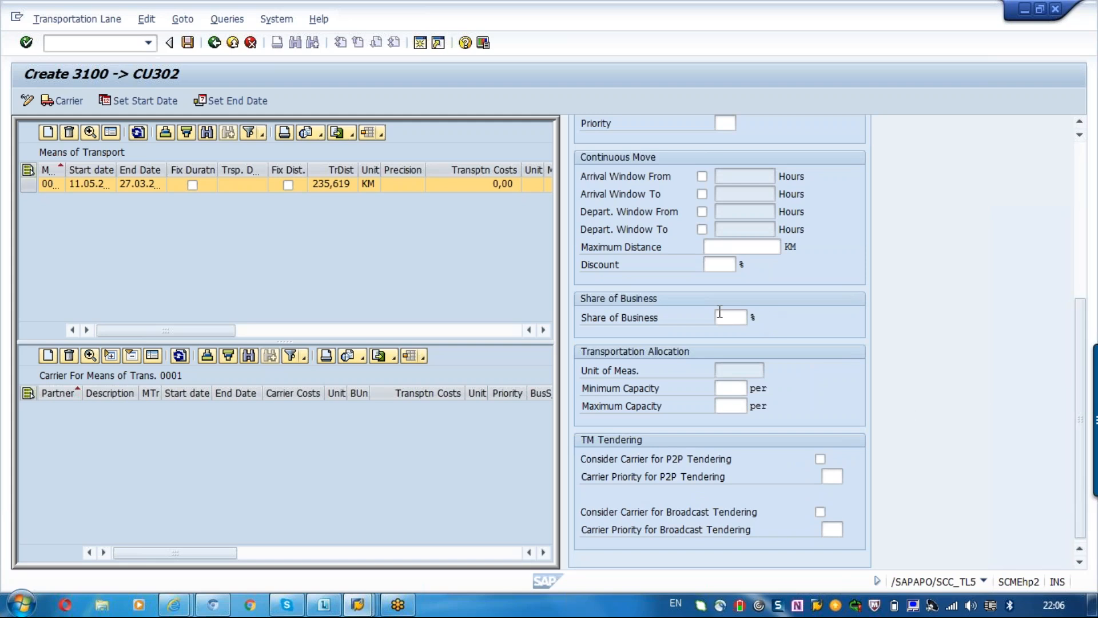
{"action": "left_click", "coordinate": [720, 312]}
{"action": "type", "text": "10"}
{"action": "key", "text": "BackSpace"}
{"action": "key", "text": "BackSpace"}
{"action": "type", "text": "10"}
{"action": "key", "text": "Return"}
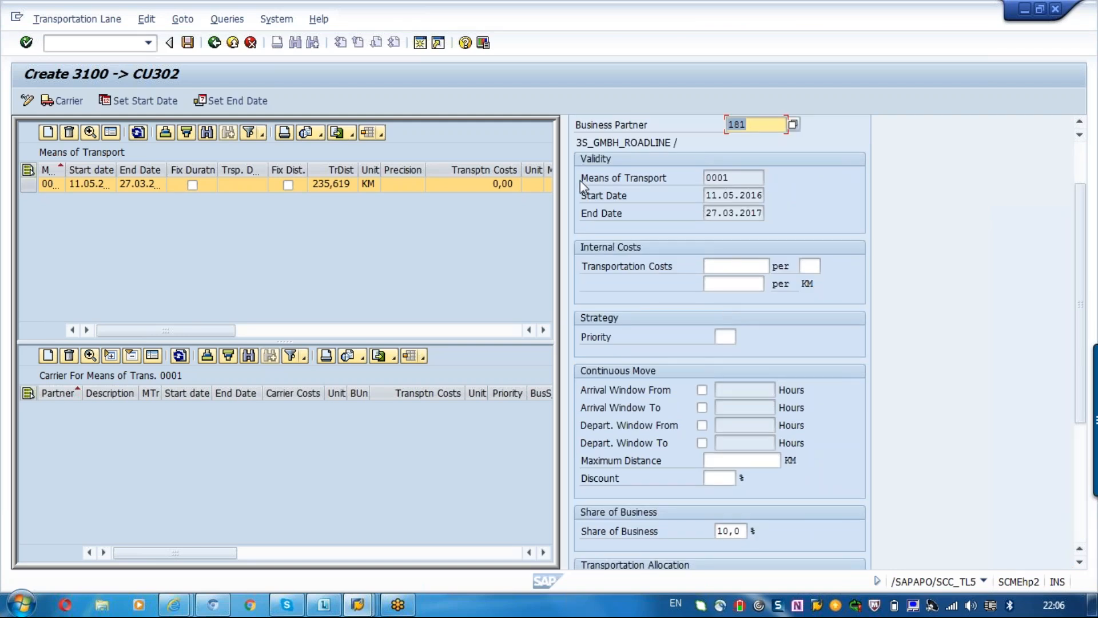
{"action": "left_click", "coordinate": [1080, 153]}
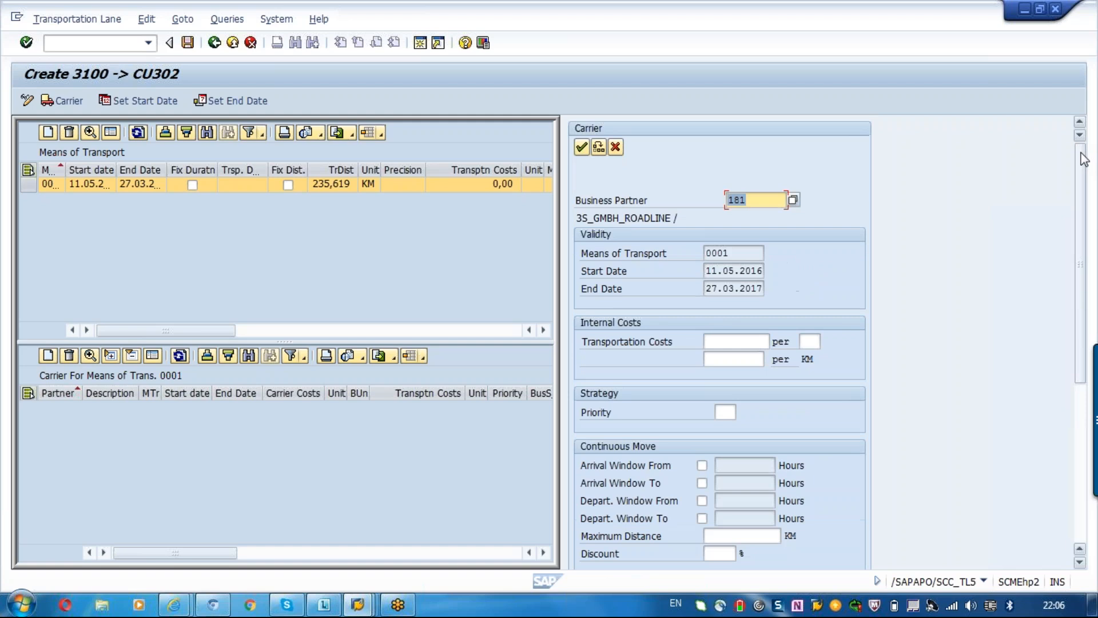
{"action": "left_click", "coordinate": [581, 148]}
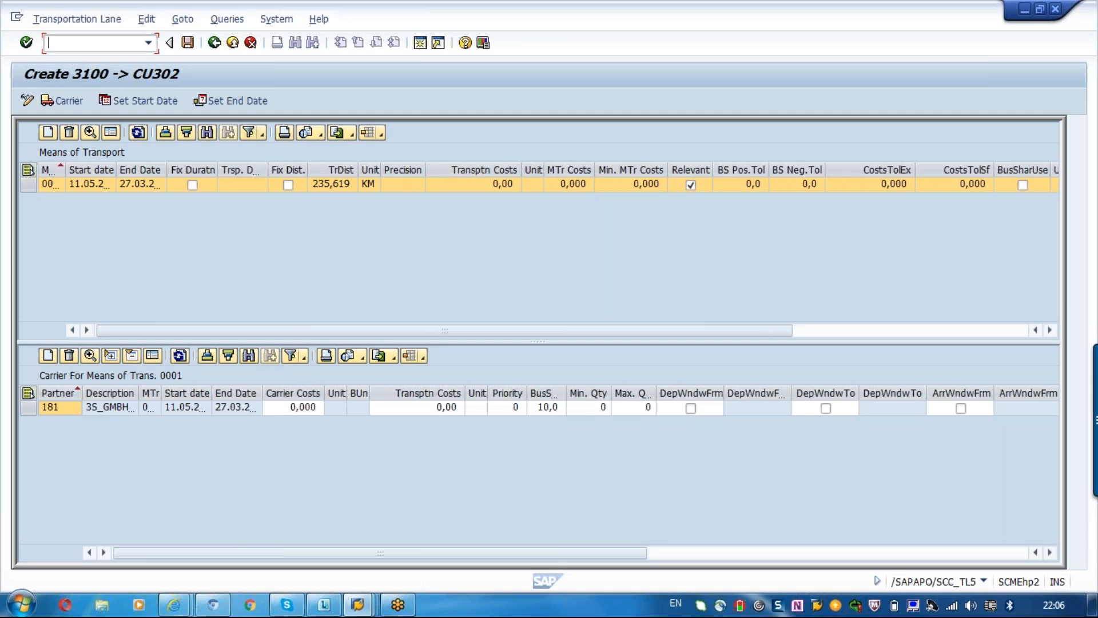
Open the details of means of transport 0001 and examine its cost origin setting.
{"action": "left_click", "coordinate": [27, 182]}
{"action": "left_click", "coordinate": [125, 187]}
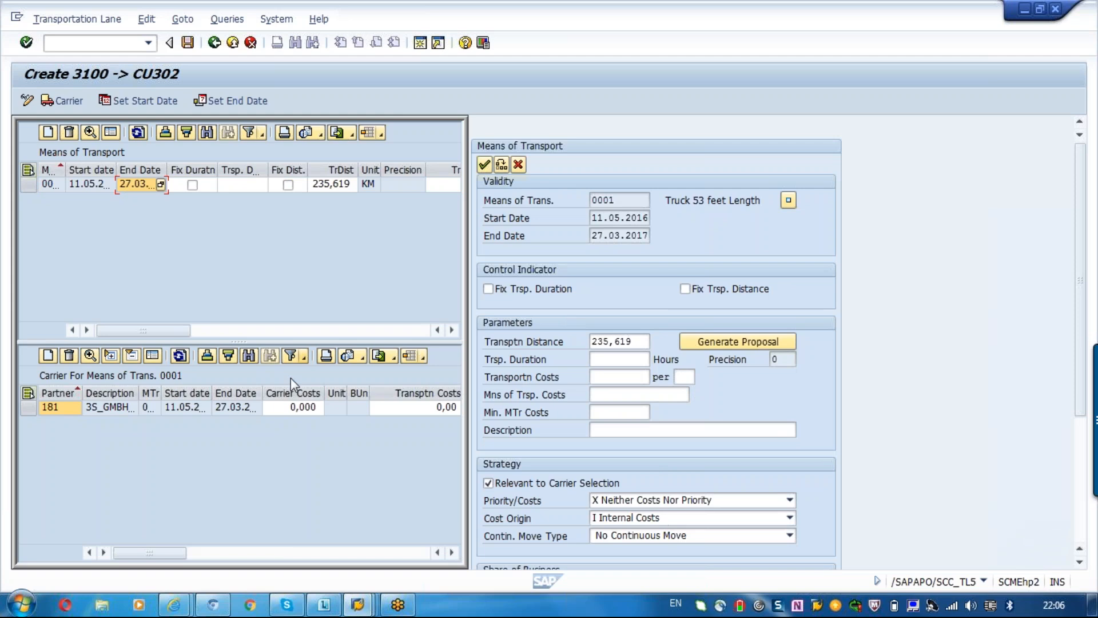
{"action": "left_click", "coordinate": [643, 518]}
{"action": "left_click", "coordinate": [643, 518]}
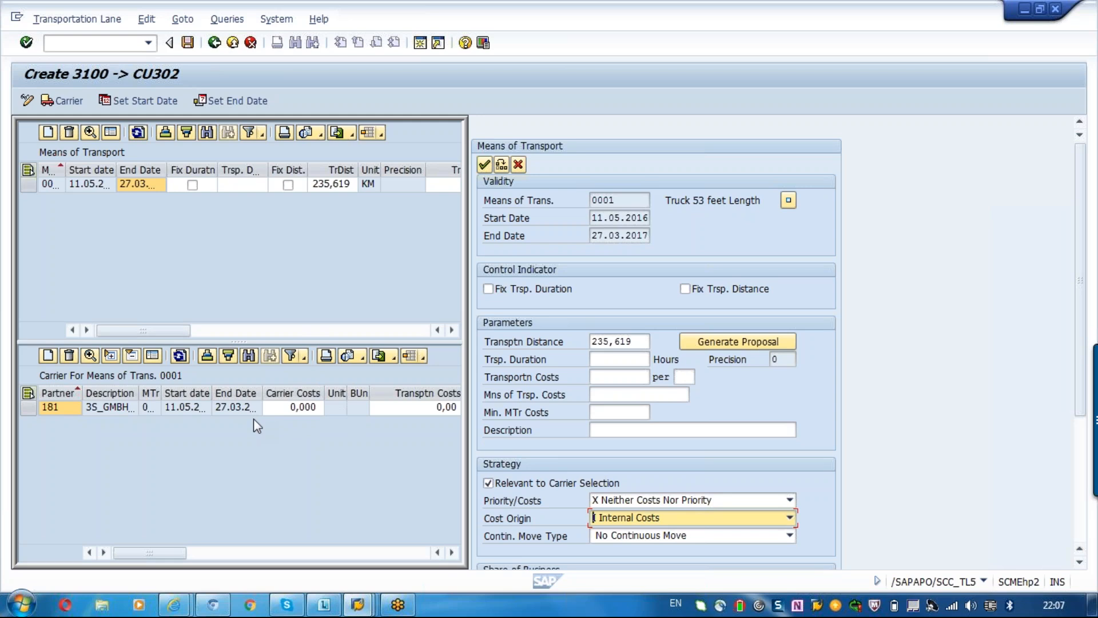
Open the details of carrier 3S_GMBH_ROADLINE and enter 10000 per OM as its internal transportation costs.
{"action": "left_click", "coordinate": [148, 407]}
{"action": "double_click", "coordinate": [147, 406]}
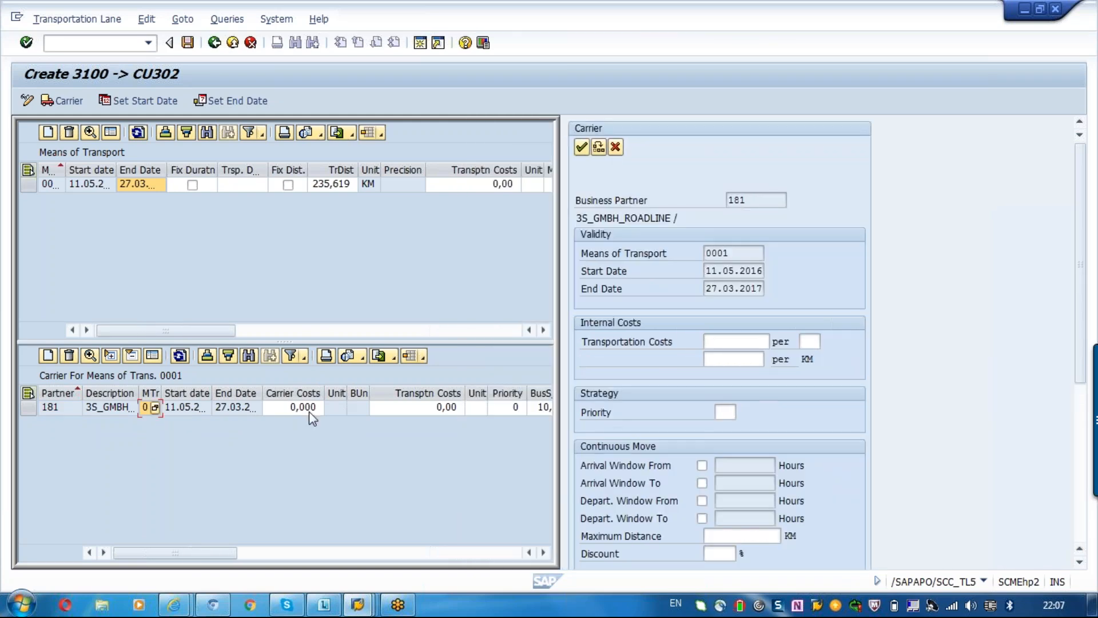
{"action": "left_click", "coordinate": [721, 341]}
{"action": "type", "text": "10000"}
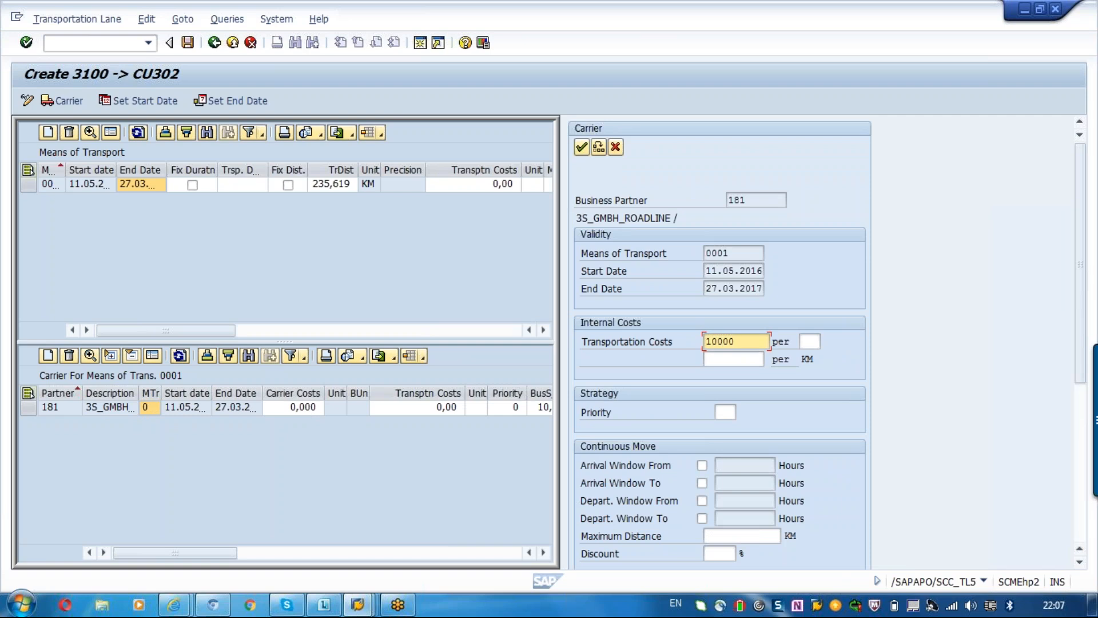
{"action": "key", "text": "Tab"}
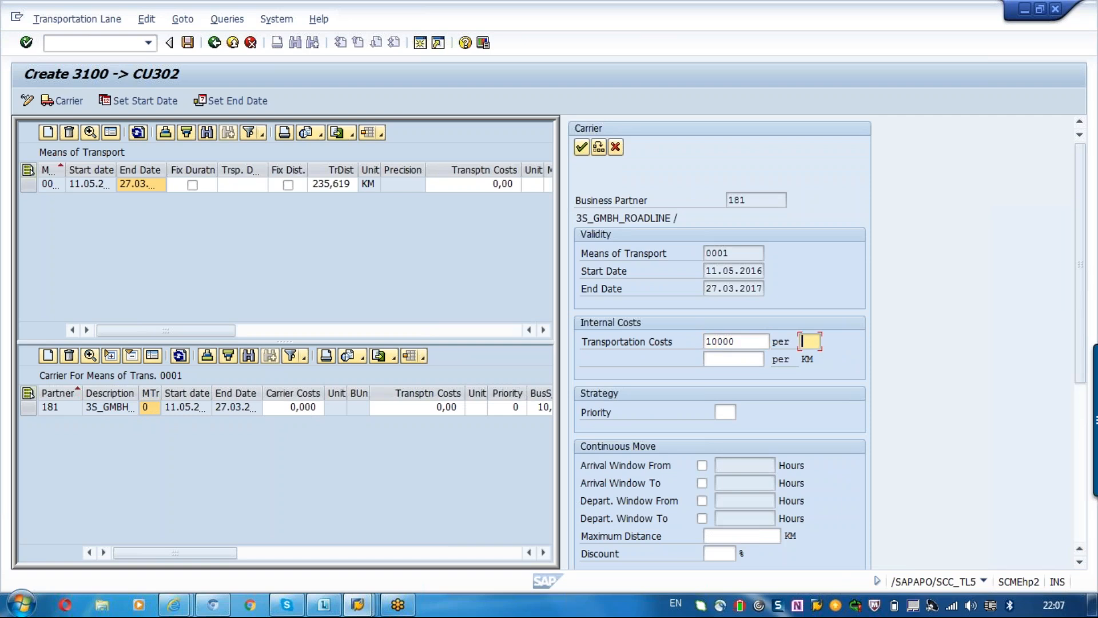
{"action": "type", "text": "om"}
{"action": "key", "text": "Return"}
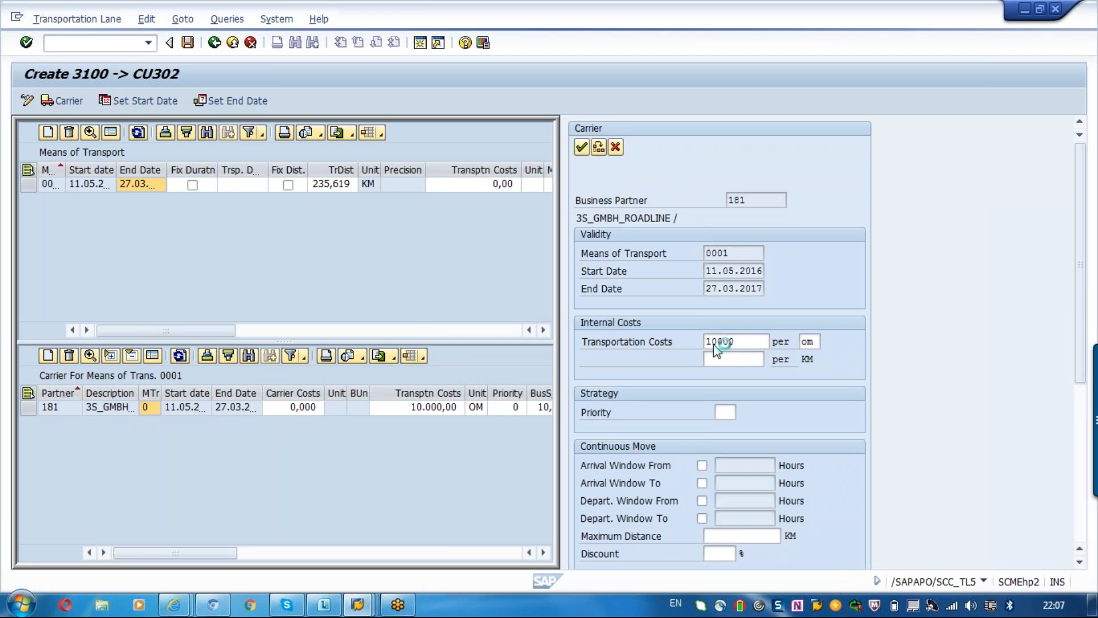
Change the unit of the carrier's internal transportation costs to KM.
{"action": "left_click", "coordinate": [816, 338]}
{"action": "key", "text": "BackSpace"}
{"action": "key", "text": "BackSpace"}
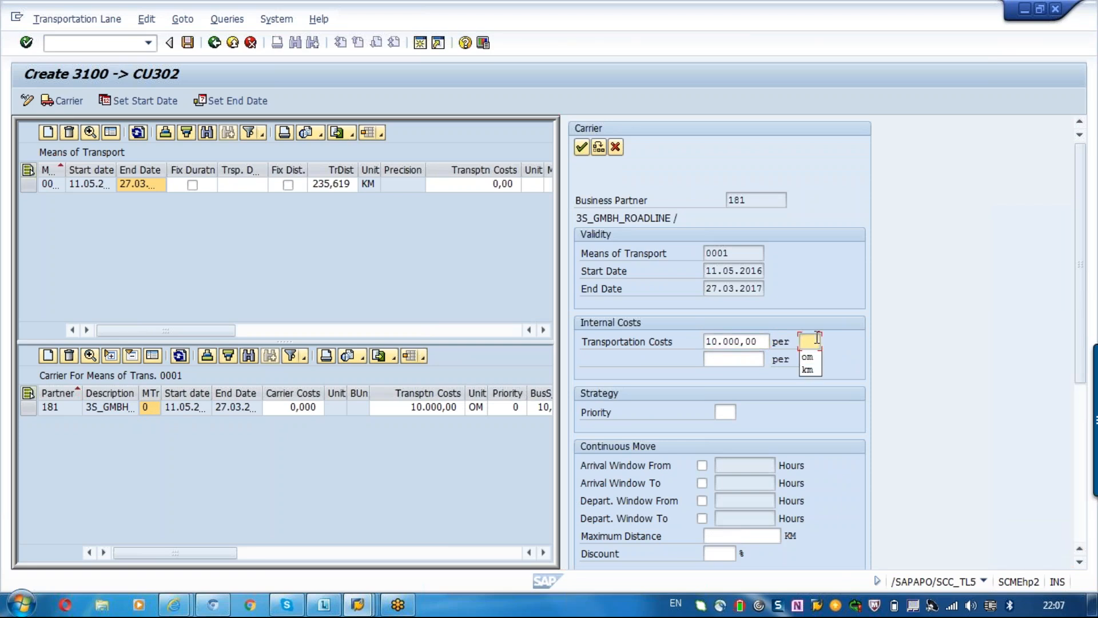
{"action": "type", "text": "km"}
{"action": "key", "text": "Return"}
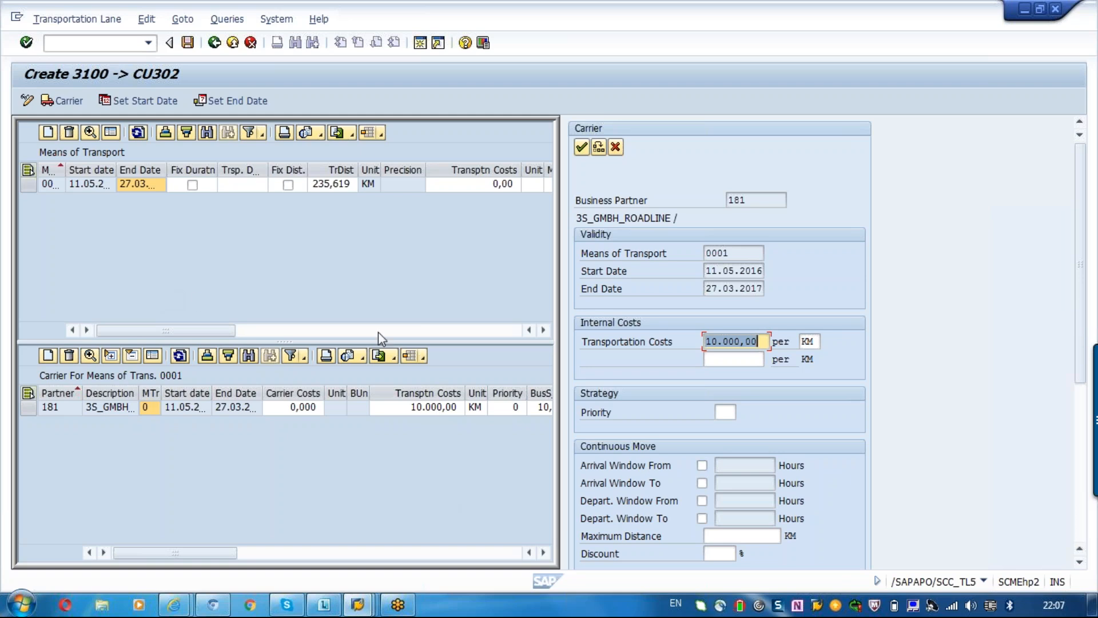
Set the continuous move type of means of transport 0001 to R Continuous Move (Round Trip) and confirm it.
{"action": "left_click", "coordinate": [232, 185]}
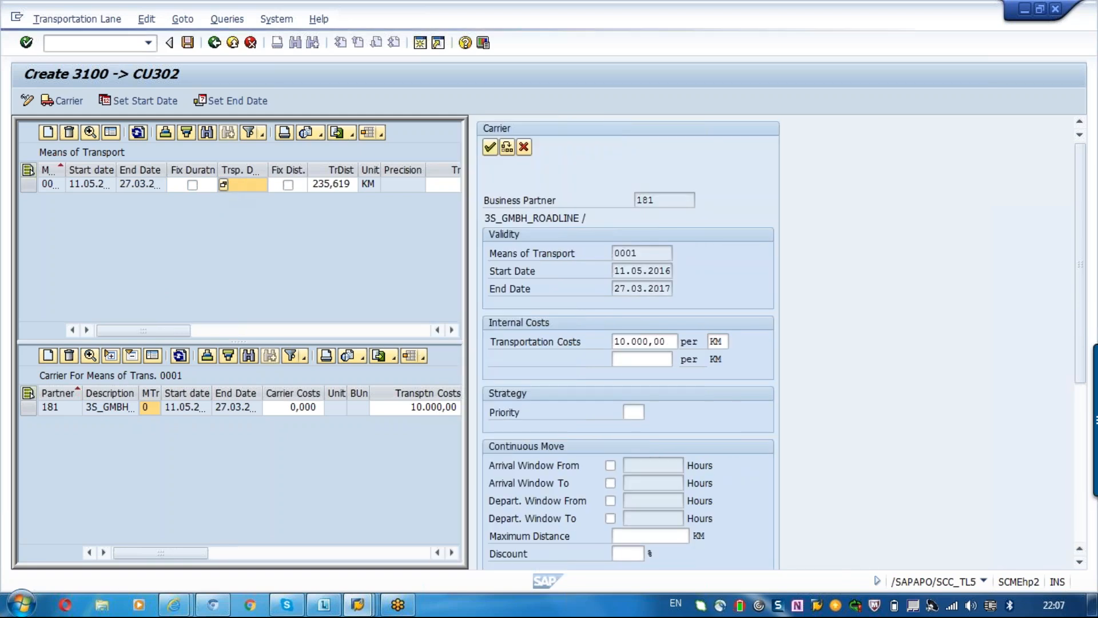
{"action": "left_click", "coordinate": [602, 535]}
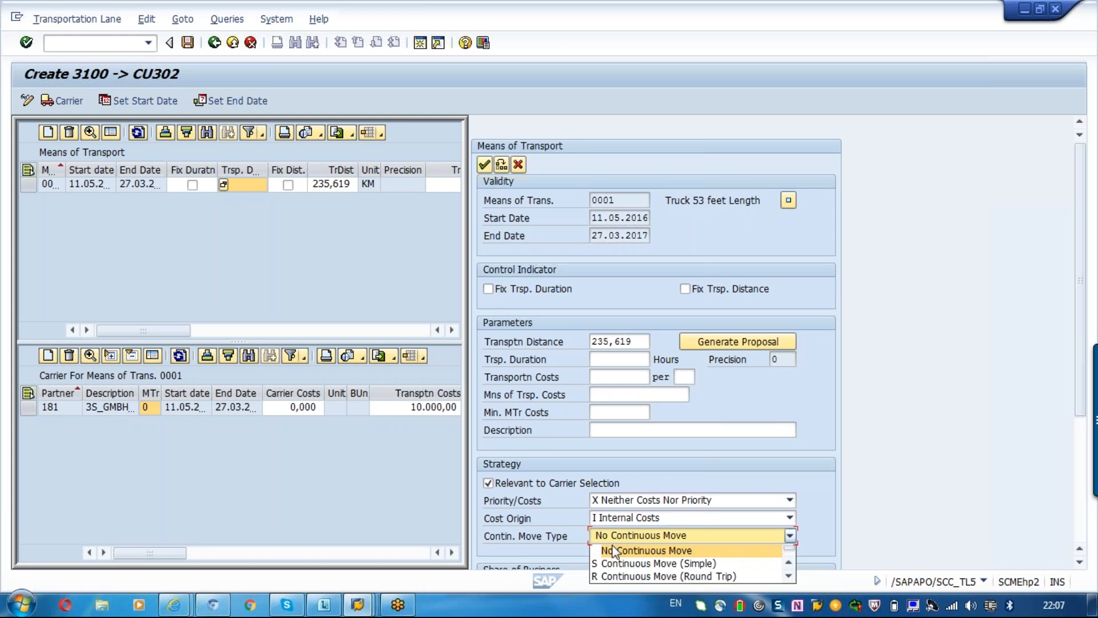
{"action": "left_click", "coordinate": [625, 575]}
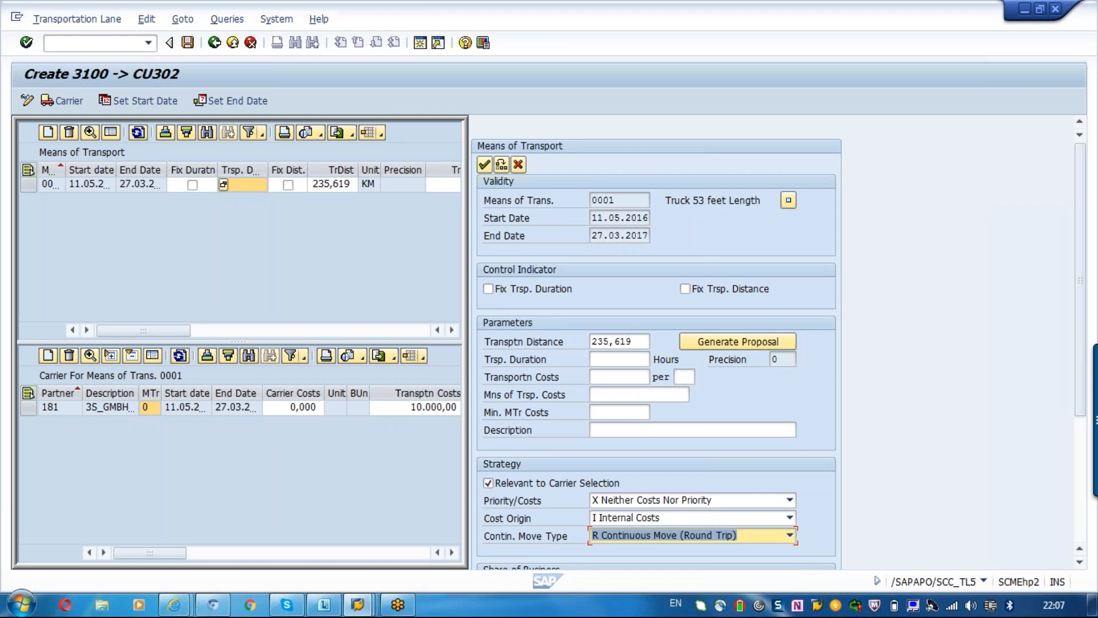
{"action": "left_click", "coordinate": [485, 164]}
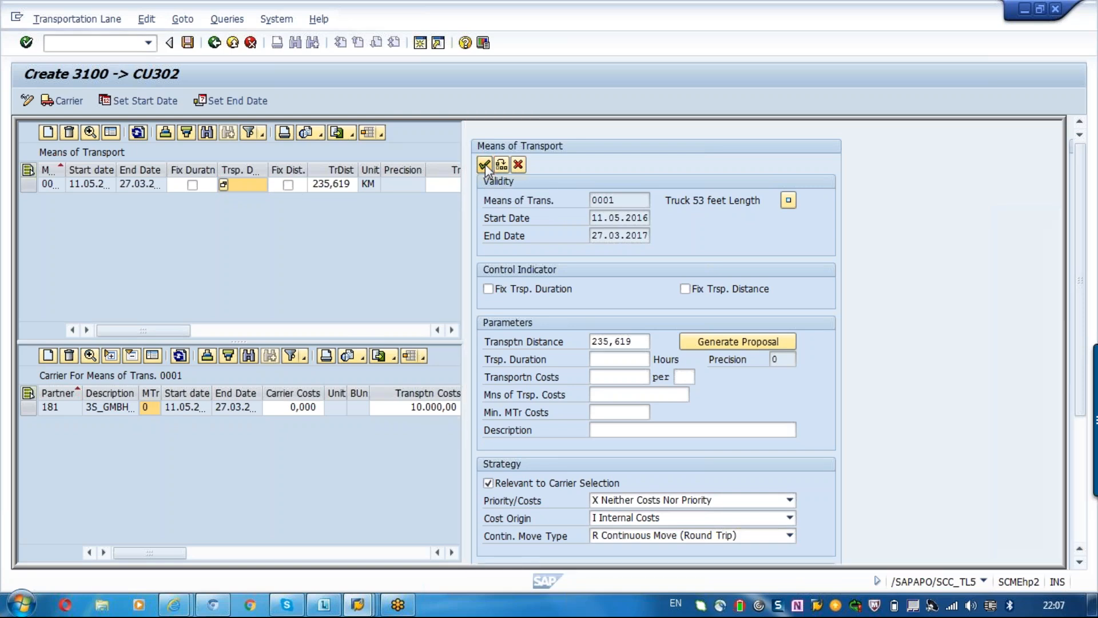
Reopen the details of carrier 3S_GMBH_ROADLINE and examine its continuous move arrival windows and maximum distance.
{"action": "left_click", "coordinate": [223, 406]}
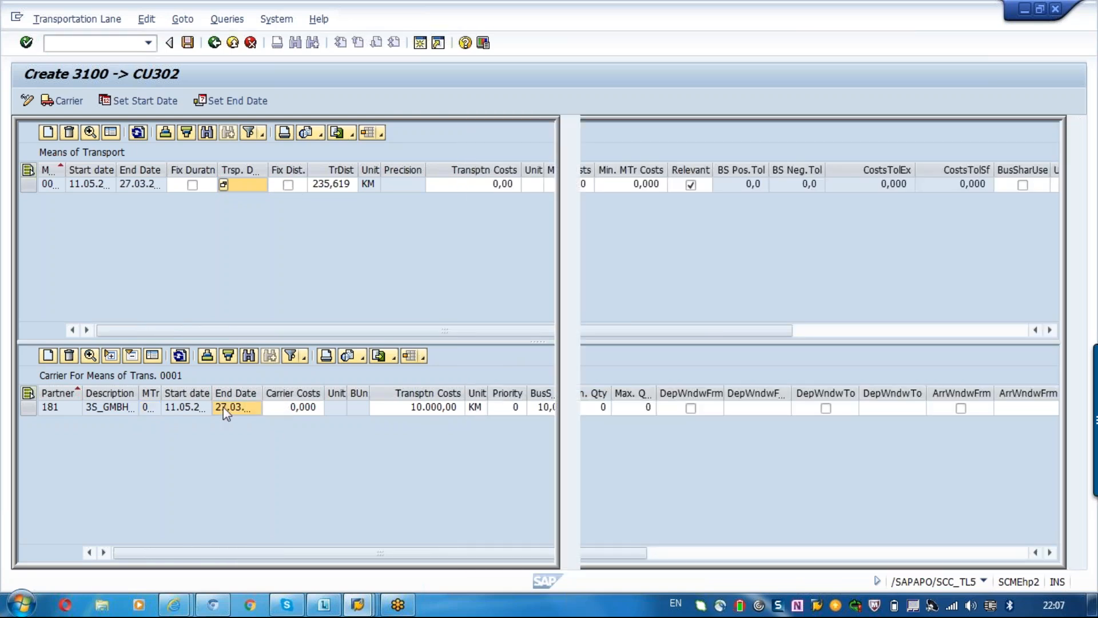
{"action": "double_click", "coordinate": [223, 407]}
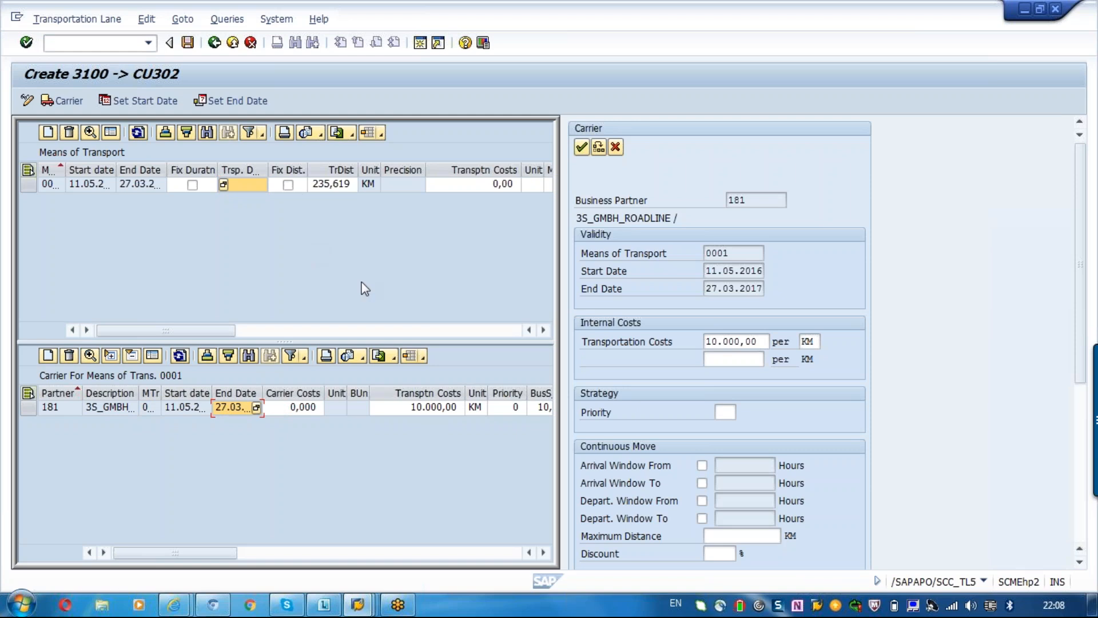
{"action": "left_click", "coordinate": [740, 464]}
{"action": "left_click", "coordinate": [740, 482]}
{"action": "left_click", "coordinate": [737, 463]}
{"action": "left_click", "coordinate": [50, 408]}
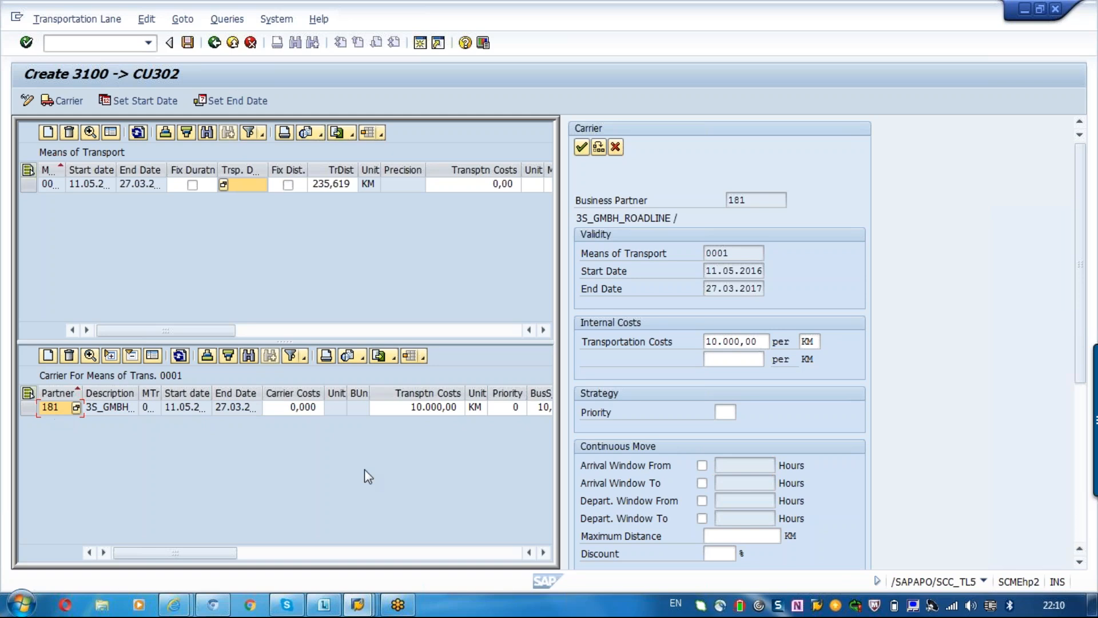
{"action": "left_click", "coordinate": [774, 539]}
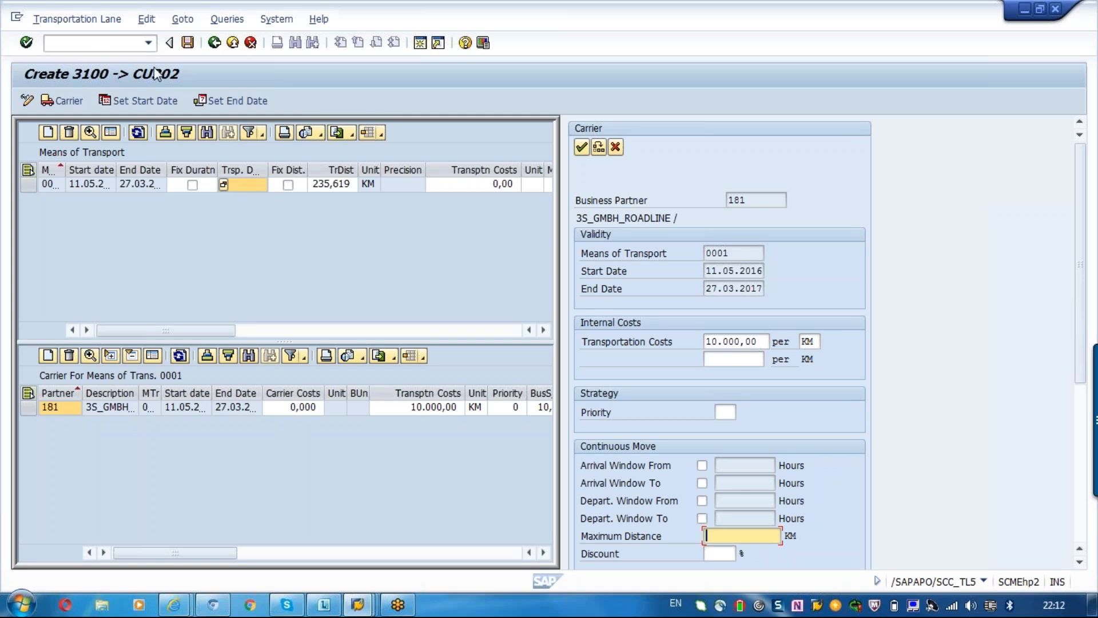
Save the transportation lane from 3100 to CU302 and exit to the SAP Easy Access menu.
{"action": "left_click", "coordinate": [188, 42]}
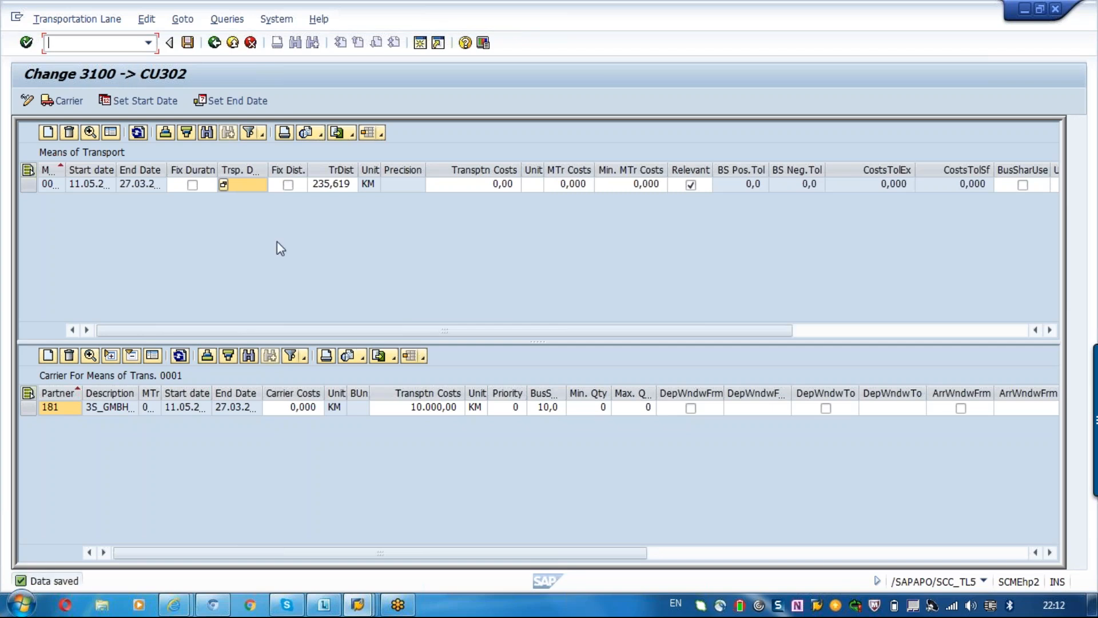
{"action": "left_click", "coordinate": [49, 132]}
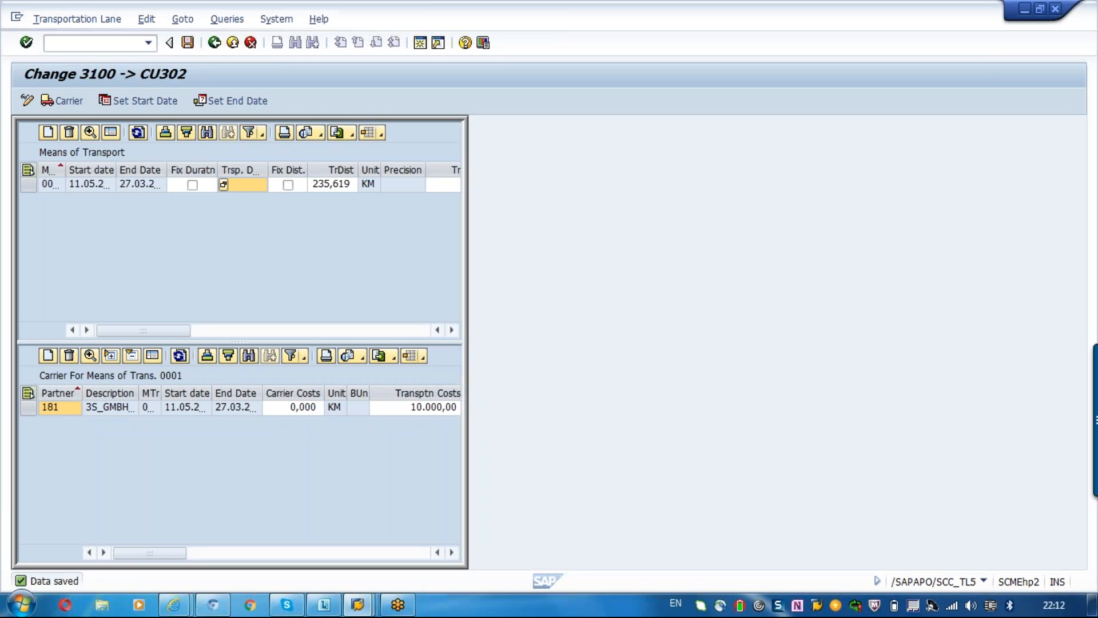
{"action": "left_click", "coordinate": [643, 201]}
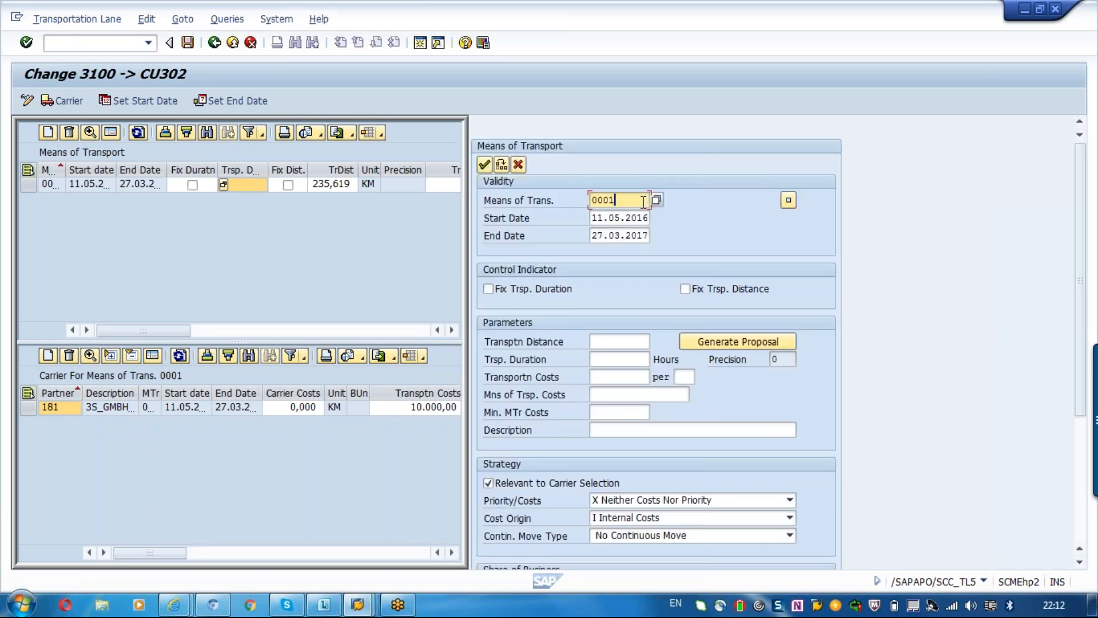
{"action": "left_click", "coordinate": [214, 43]}
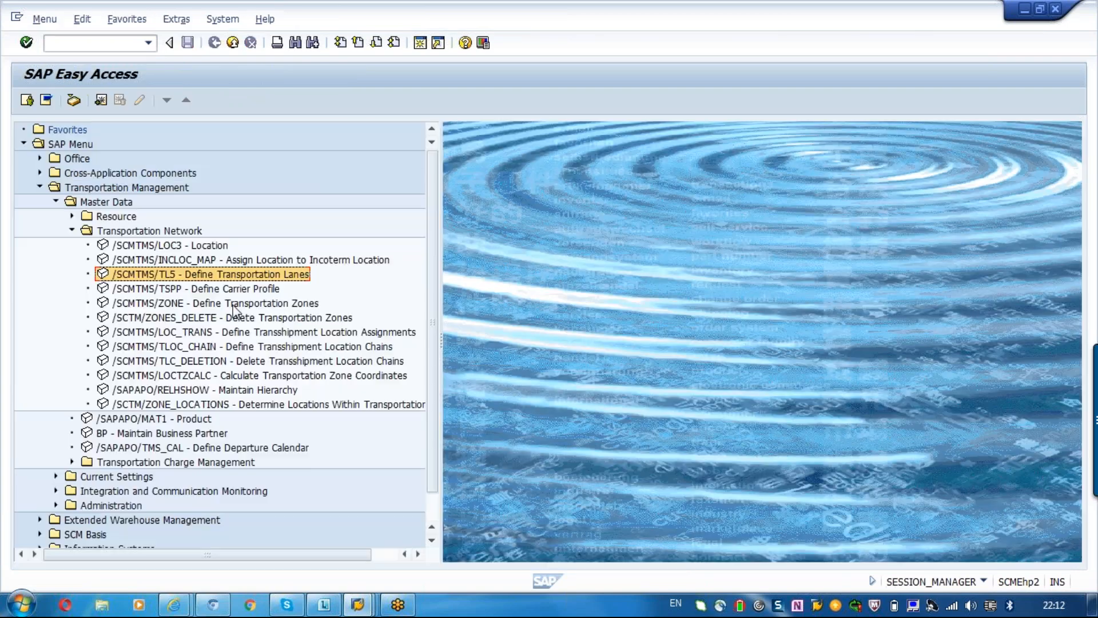
Open the definition of transportation zones and search for the zone TM_ZONE.
{"action": "double_click", "coordinate": [231, 304]}
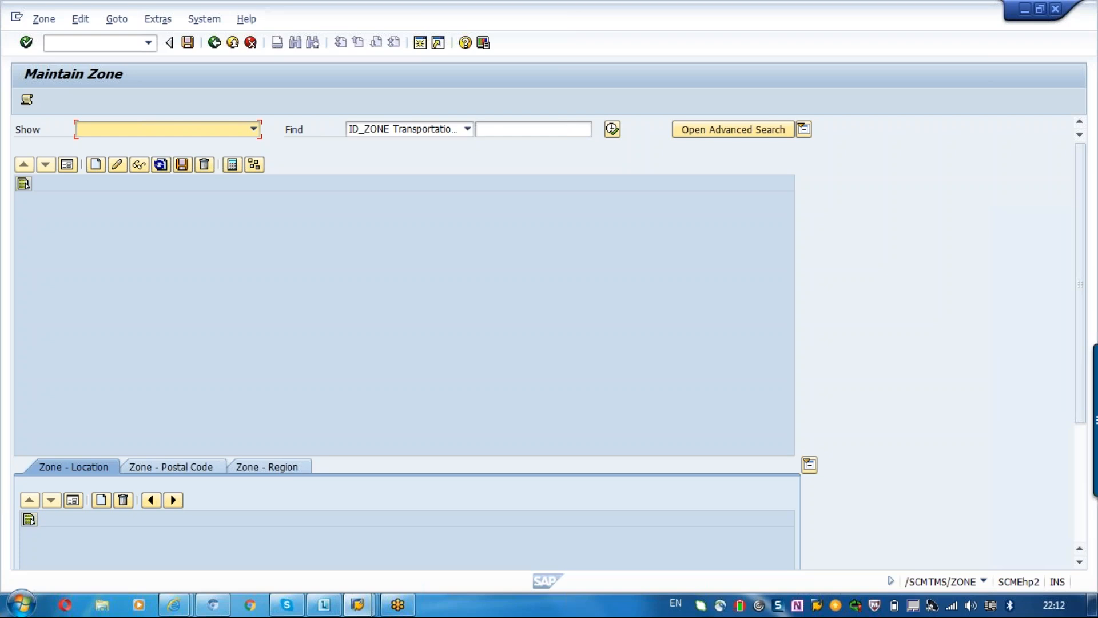
{"action": "left_click", "coordinate": [503, 130]}
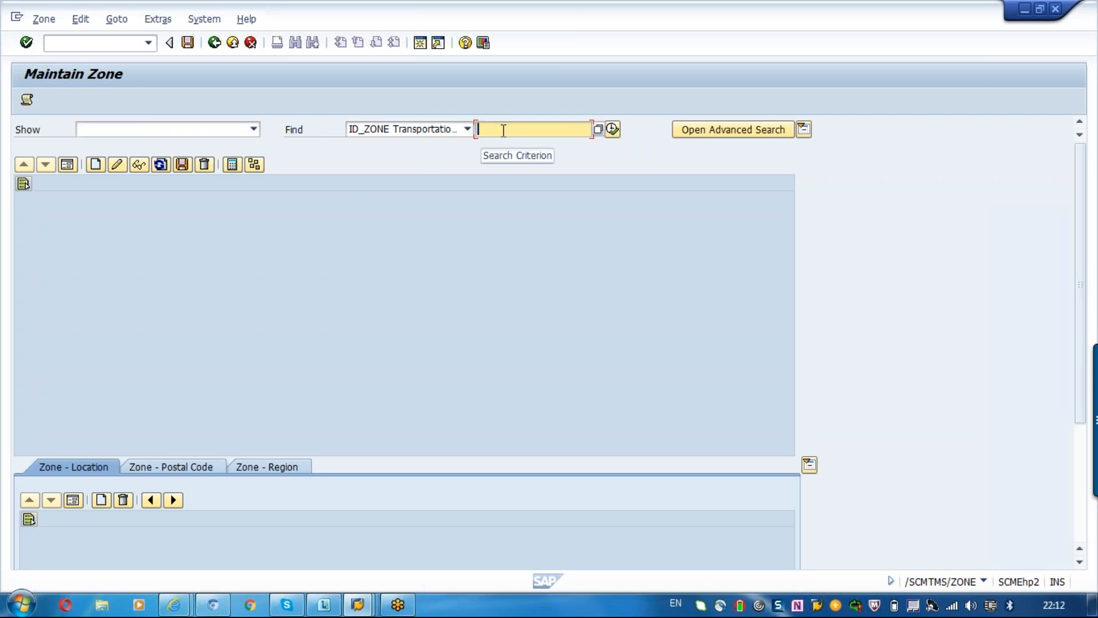
{"action": "type", "text": "T"}
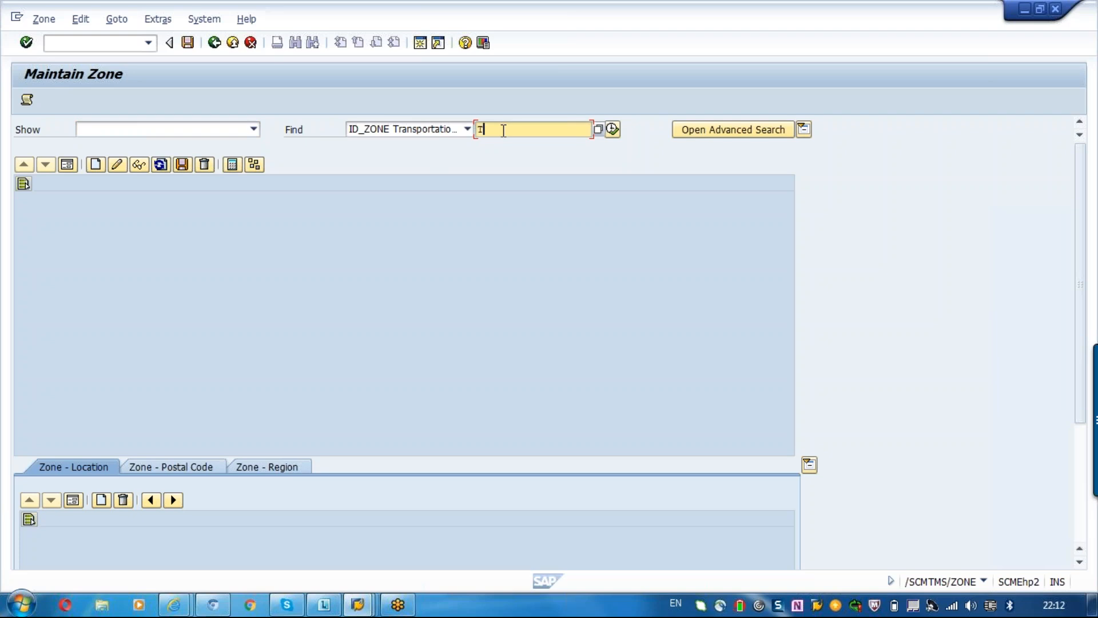
{"action": "type", "text": "M_ZONE"}
{"action": "key", "text": "Return"}
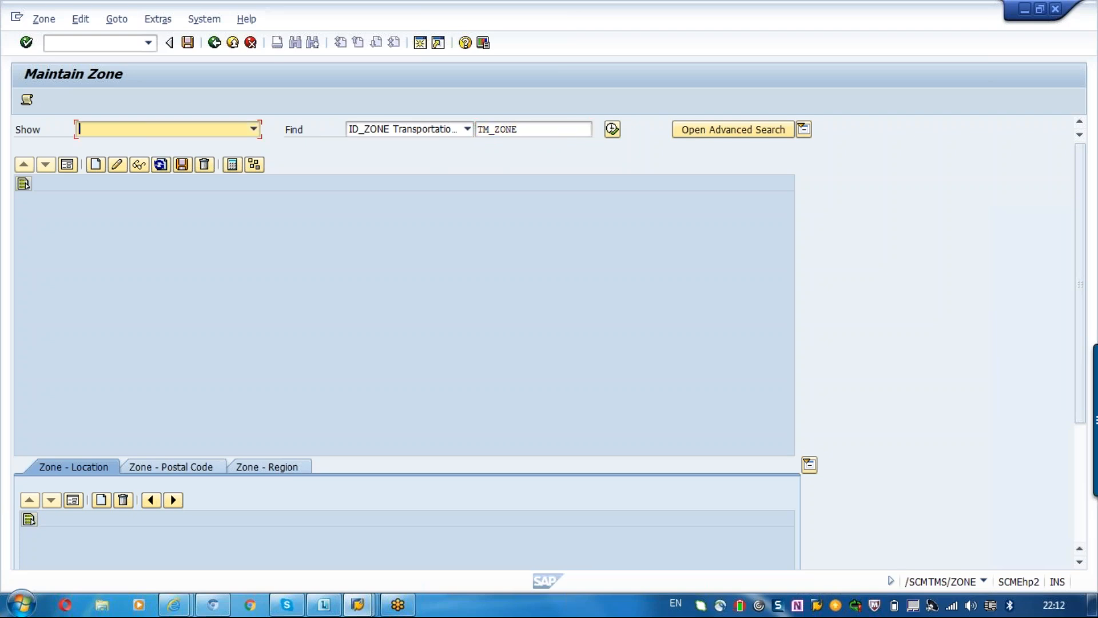
Create a new transportation zone named TM_ZONE, leaving its description empty.
{"action": "left_click", "coordinate": [95, 170]}
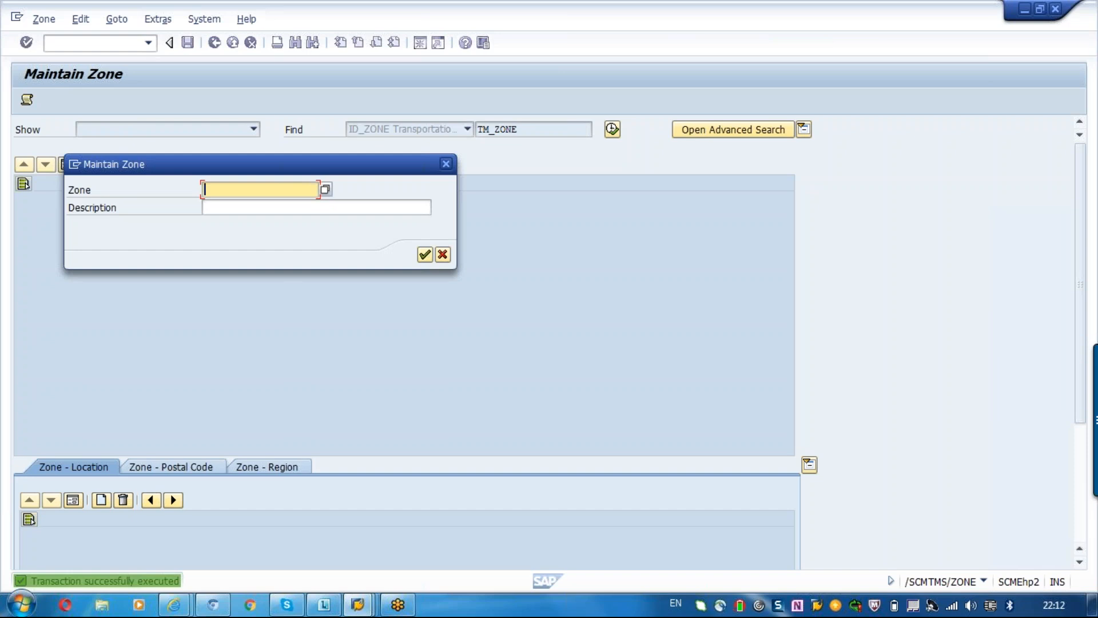
{"action": "type", "text": "TM"}
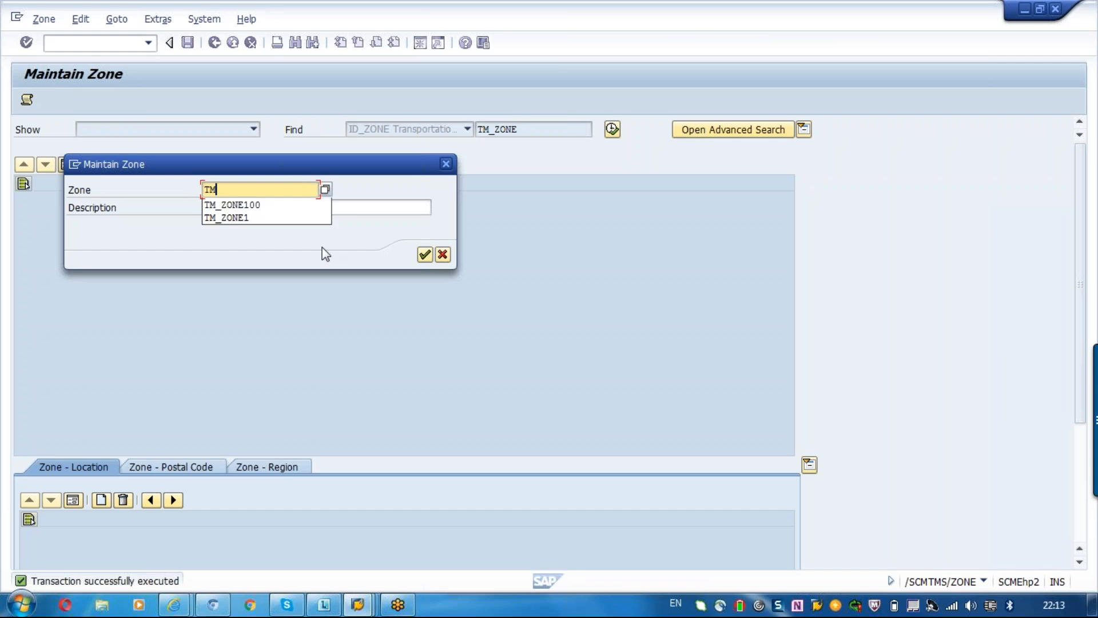
{"action": "type", "text": "_ZONE"}
{"action": "key", "text": "Return"}
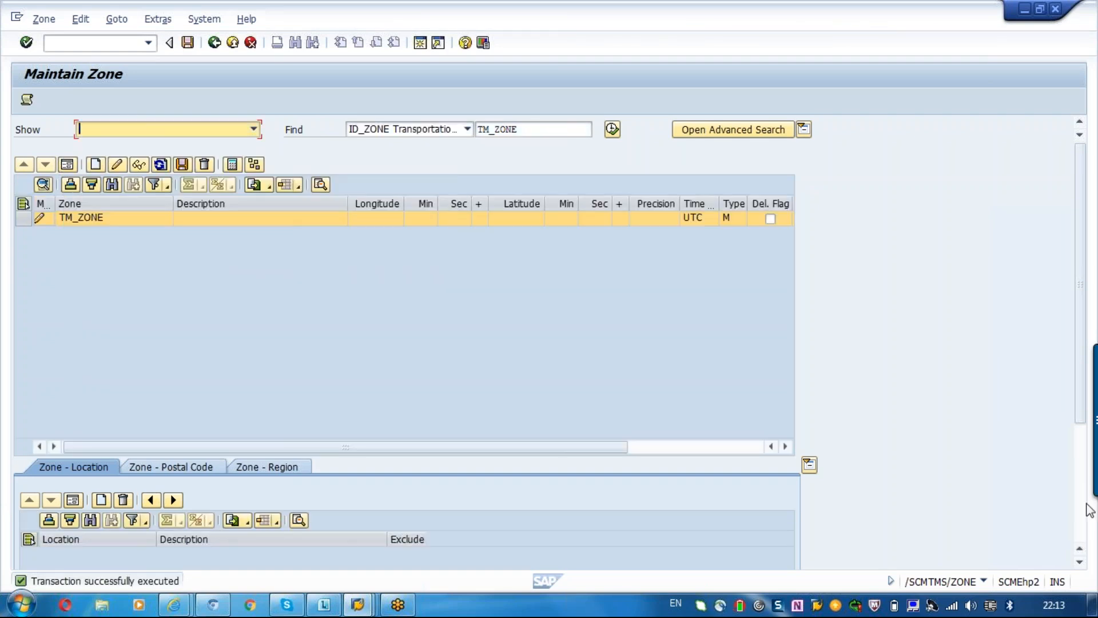
Assign location 1000 to zone TM_ZONE and close the log.
{"action": "left_click", "coordinate": [1083, 523]}
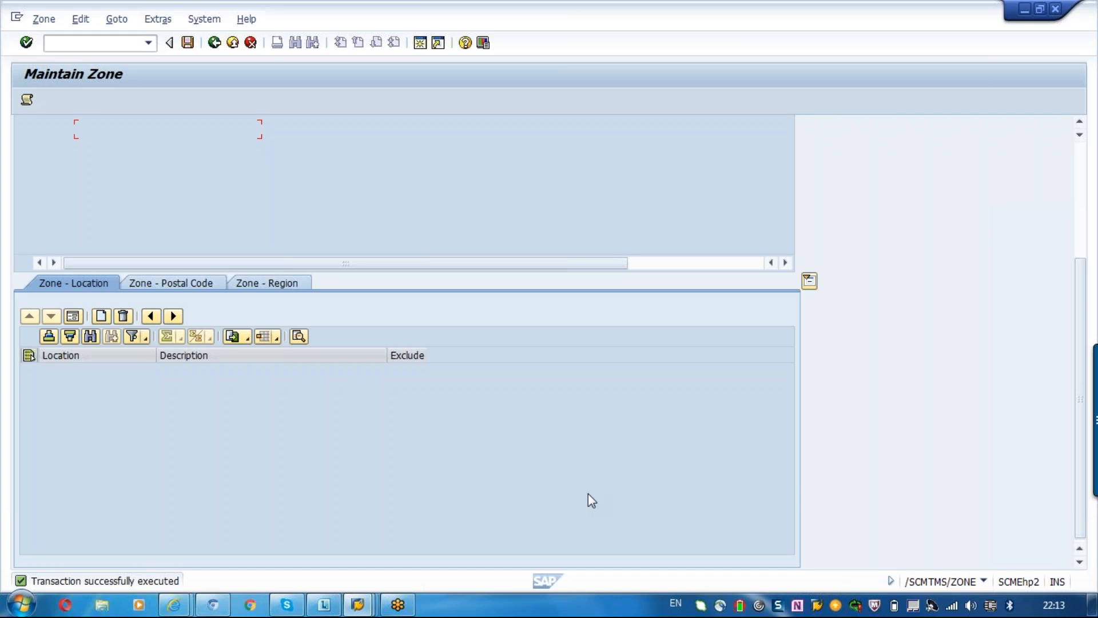
{"action": "left_click", "coordinate": [101, 319]}
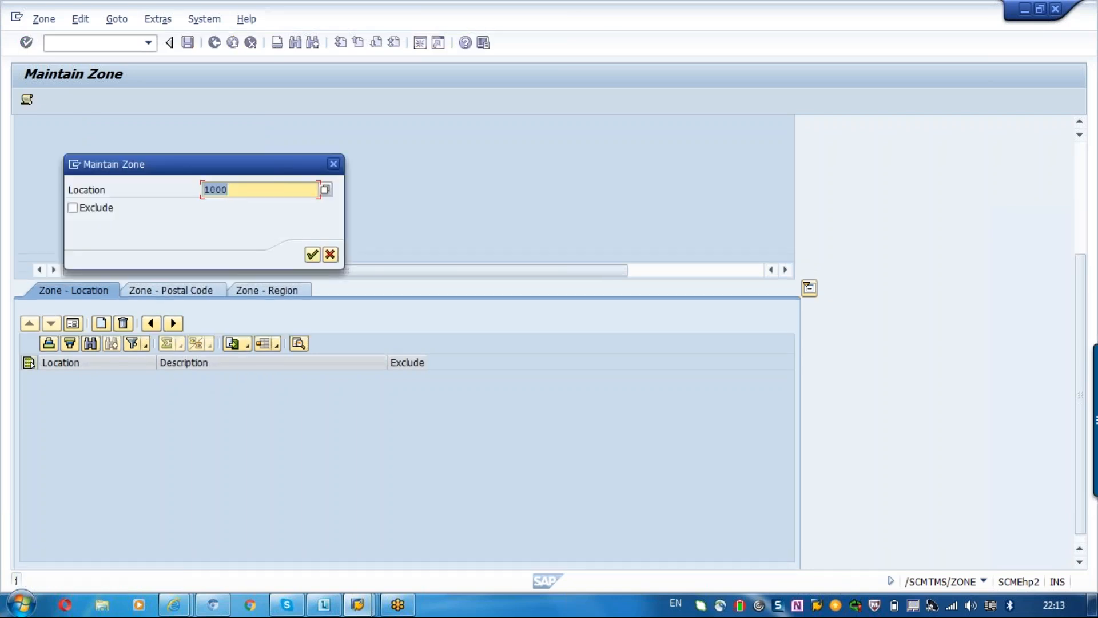
{"action": "key", "text": "Return"}
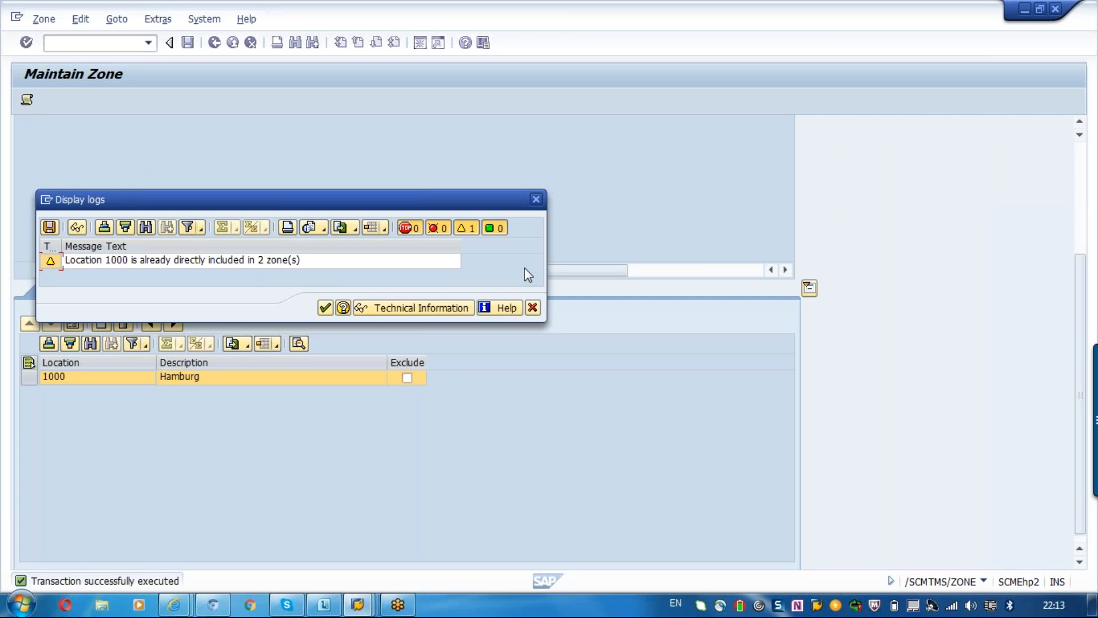
{"action": "left_click", "coordinate": [532, 308]}
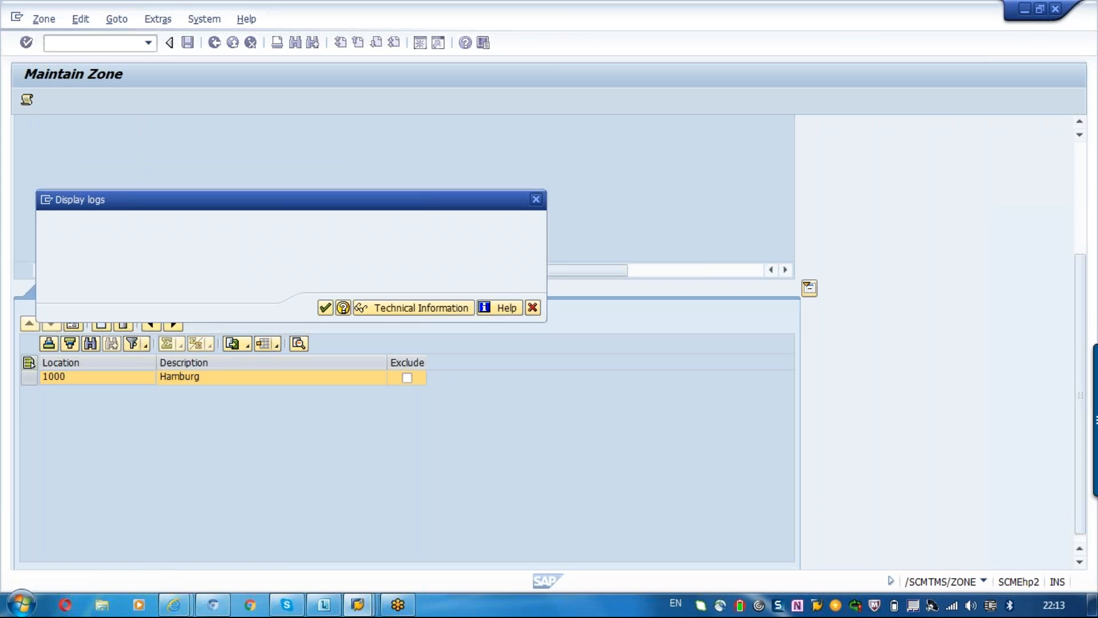
Add location 3100 to the location assignments of zone TM_ZONE and close the log.
{"action": "left_click", "coordinate": [112, 327]}
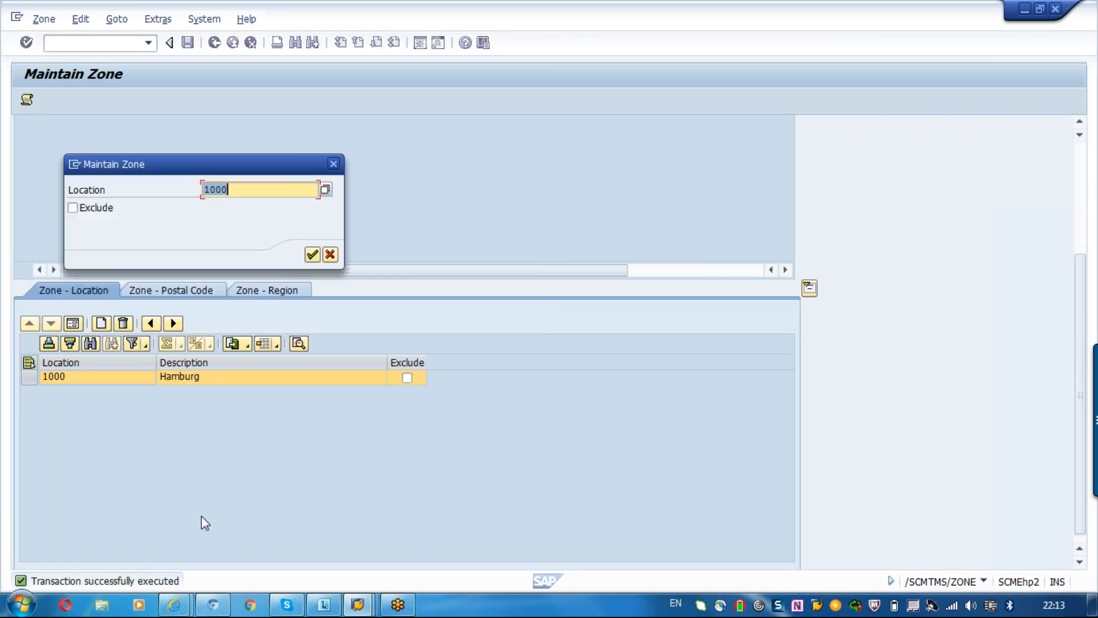
{"action": "type", "text": "3100"}
{"action": "key", "text": "Return"}
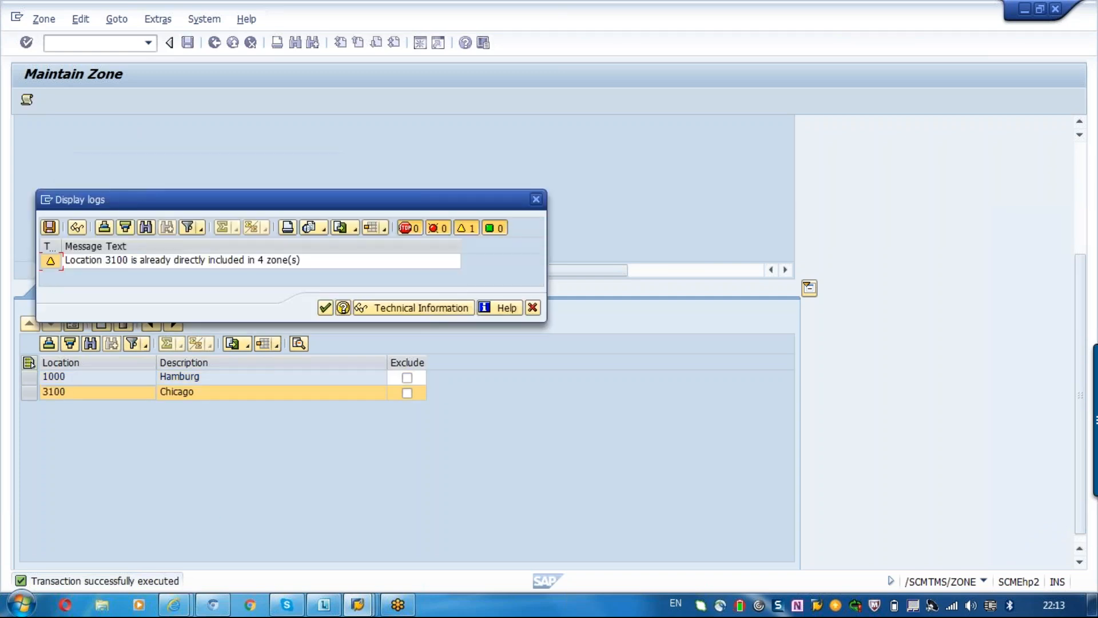
{"action": "left_click", "coordinate": [325, 307]}
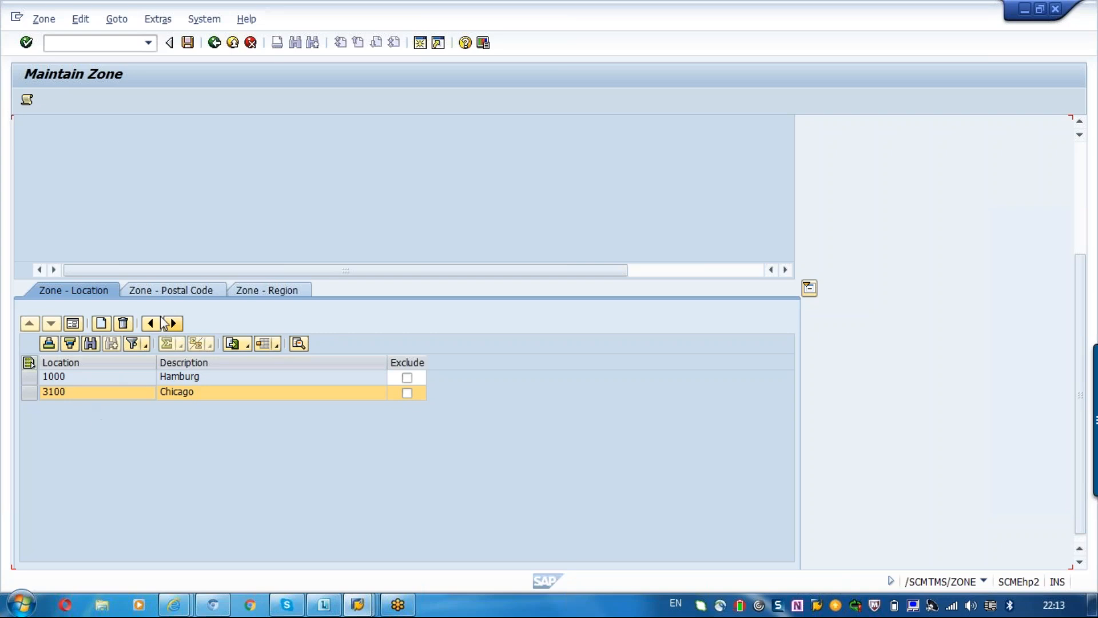
{"action": "left_click", "coordinate": [88, 382]}
{"action": "left_click", "coordinate": [76, 393]}
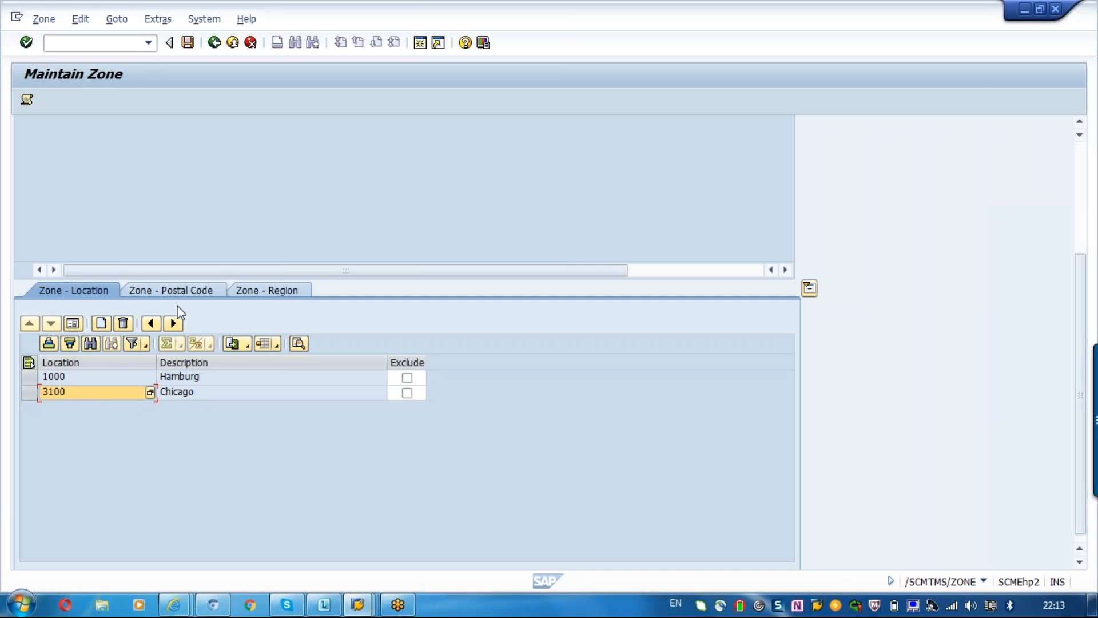
Assign the postal code range 12345 to 12545 for country DE Germany to zone TM_ZONE.
{"action": "left_click", "coordinate": [166, 296]}
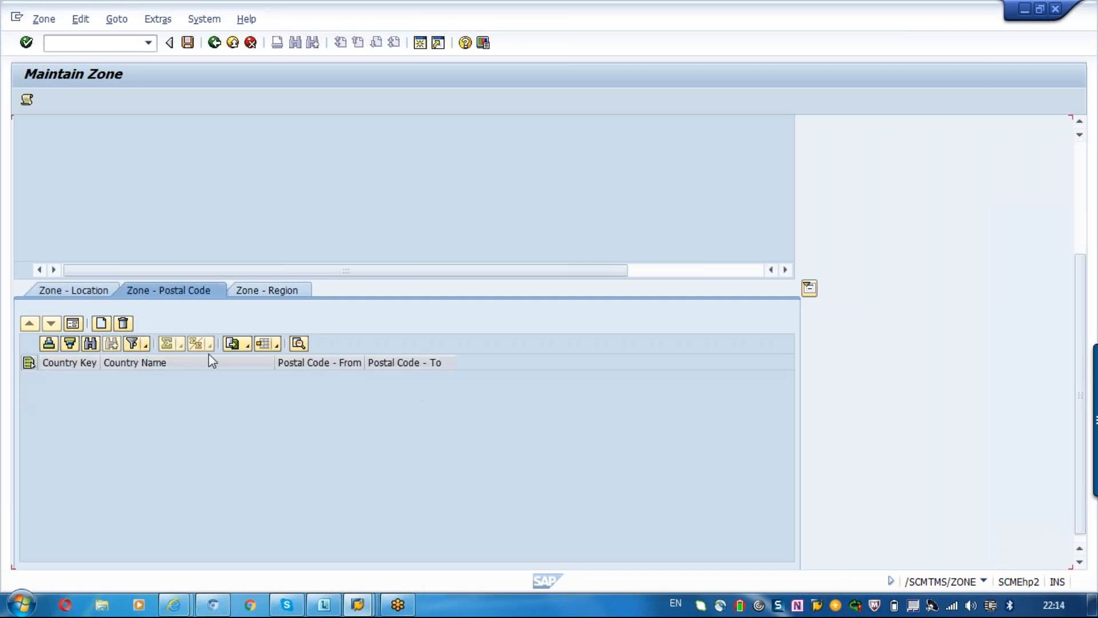
{"action": "left_click", "coordinate": [102, 324]}
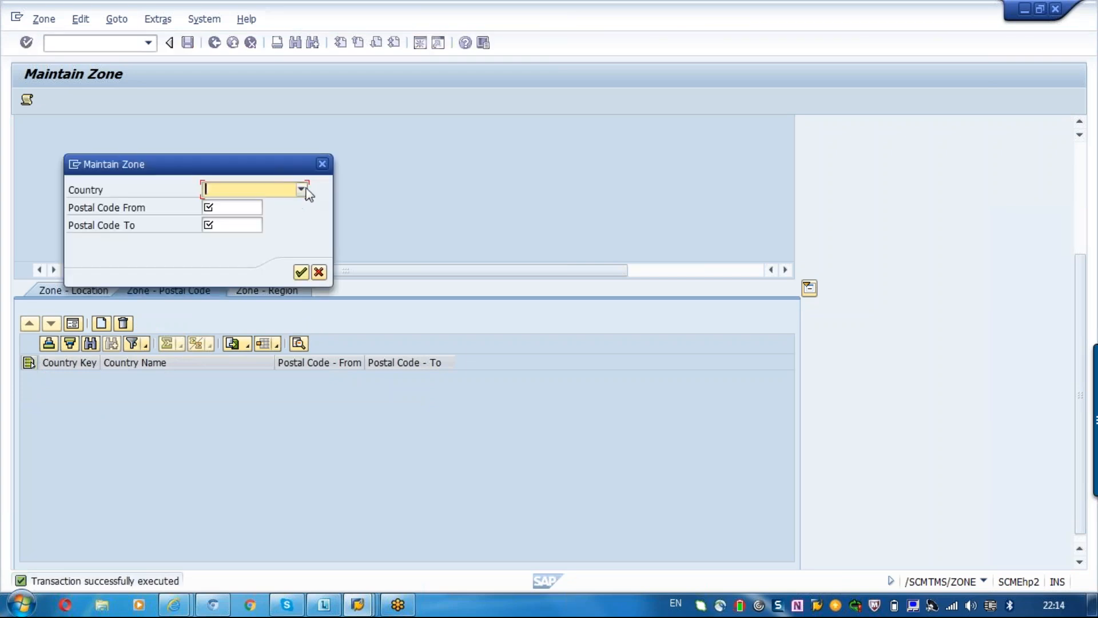
{"action": "left_click", "coordinate": [282, 192]}
{"action": "type", "text": "de"}
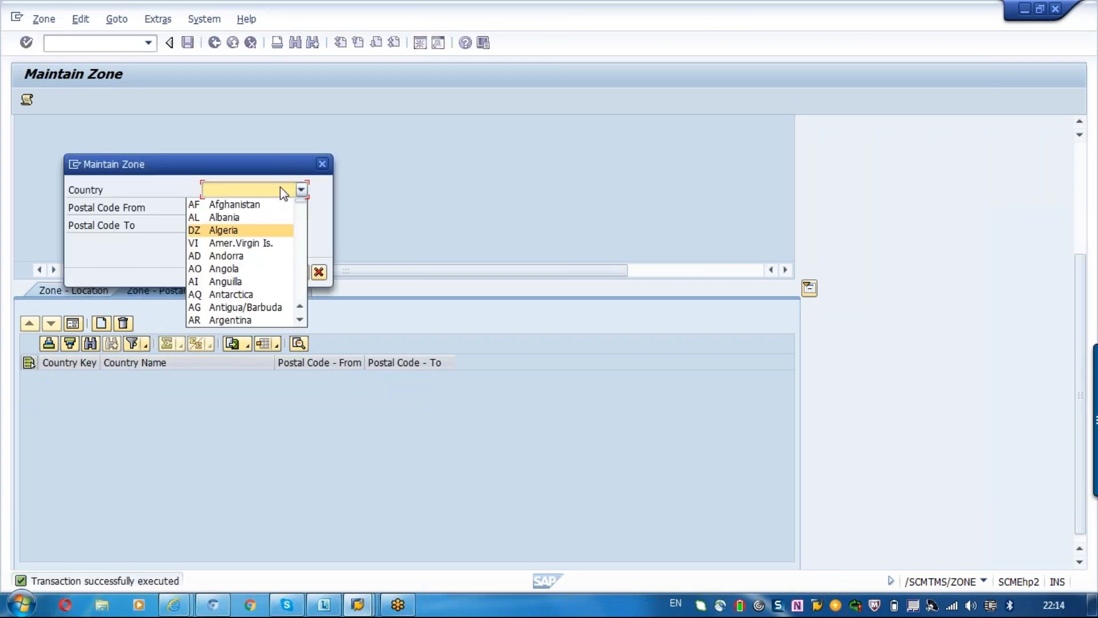
{"action": "left_click", "coordinate": [194, 319]}
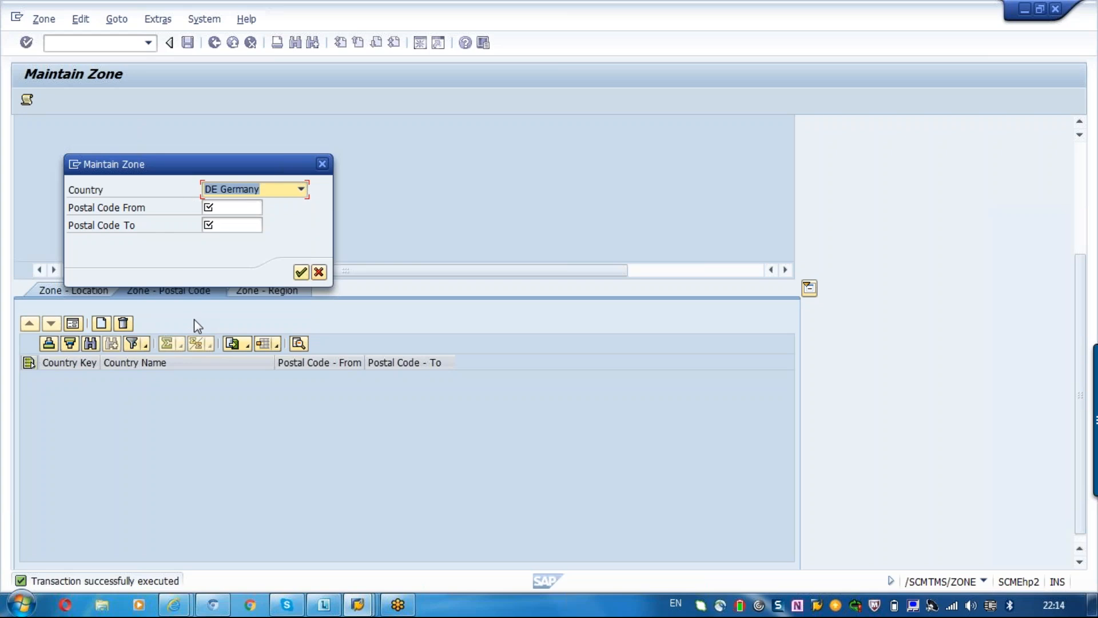
{"action": "left_click", "coordinate": [230, 209]}
{"action": "type", "text": "12345"}
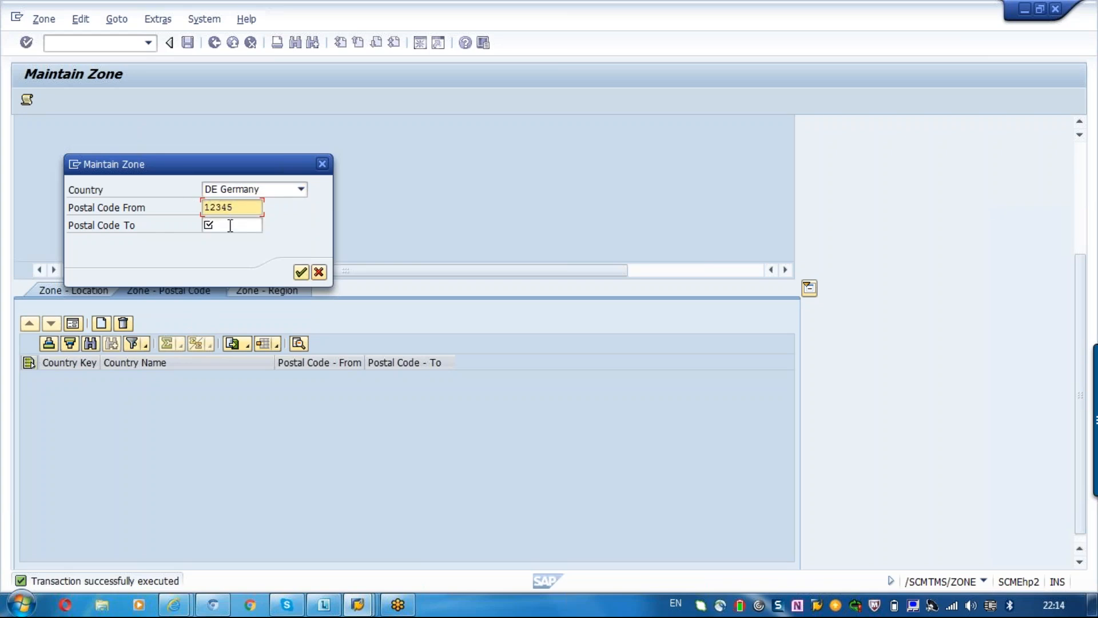
{"action": "left_click", "coordinate": [230, 226]}
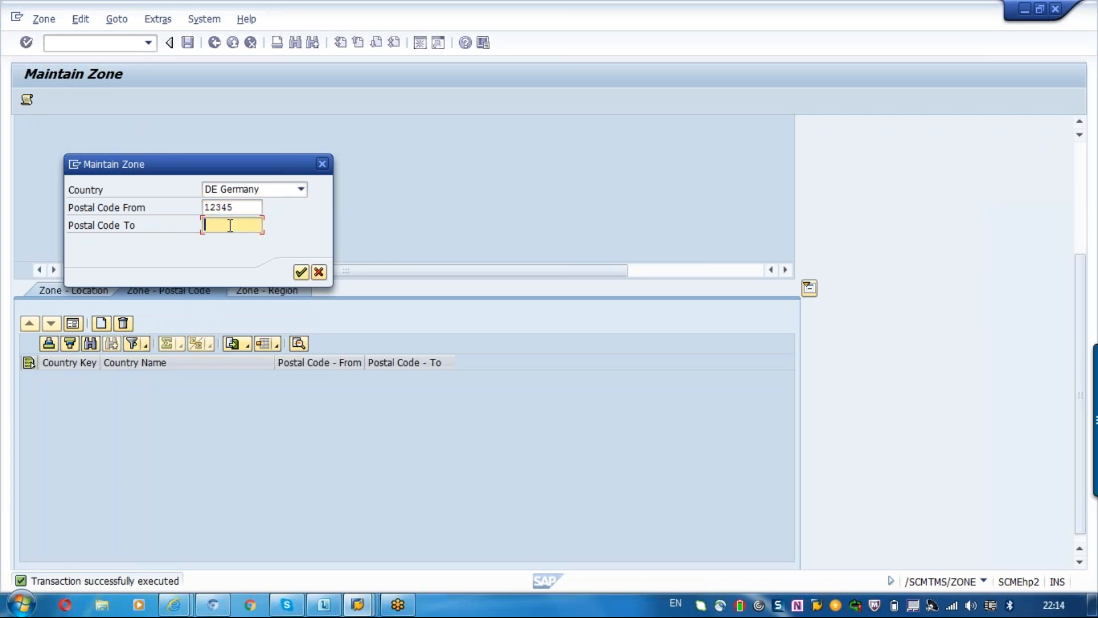
{"action": "type", "text": "12545"}
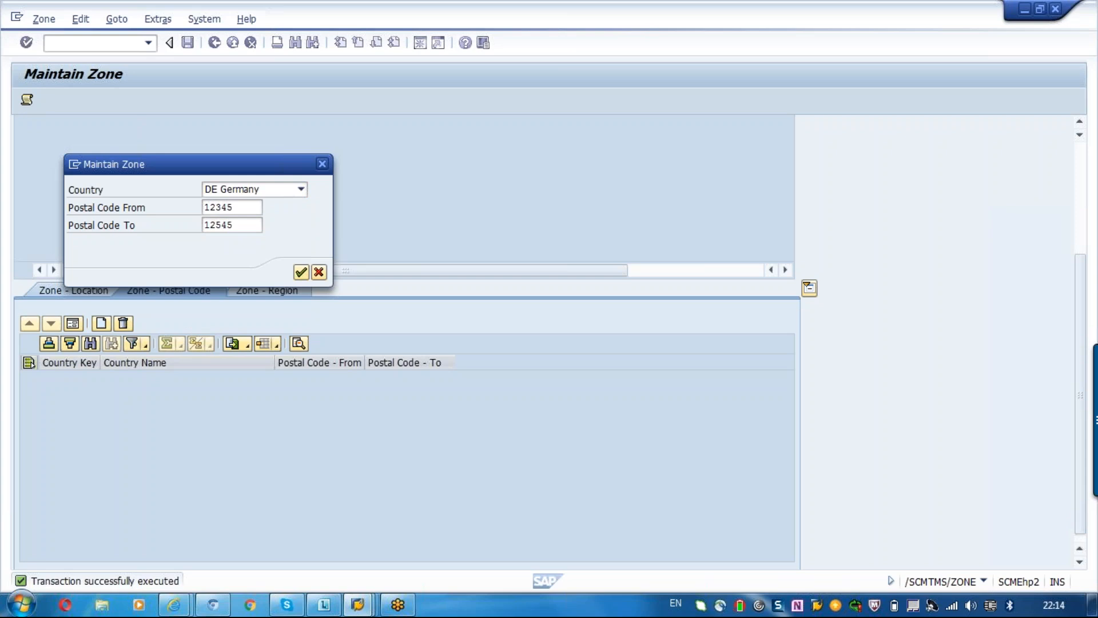
{"action": "key", "text": "Return"}
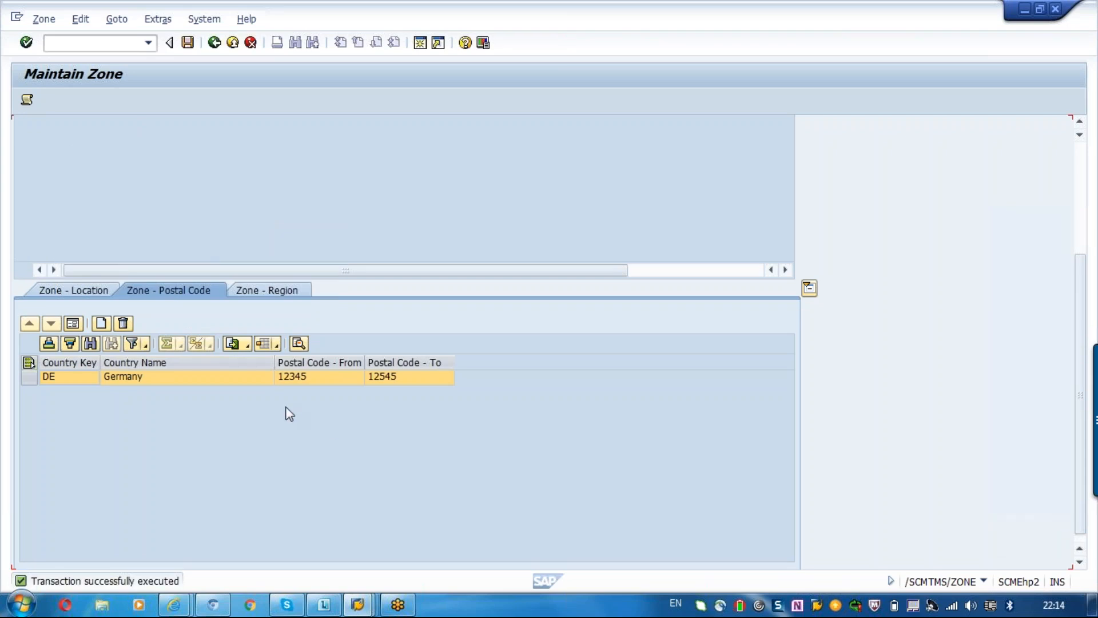
Assign region 01 Schleswig-Holstein of country DE Germany to zone TM_ZONE and close the log.
{"action": "left_click", "coordinate": [258, 290]}
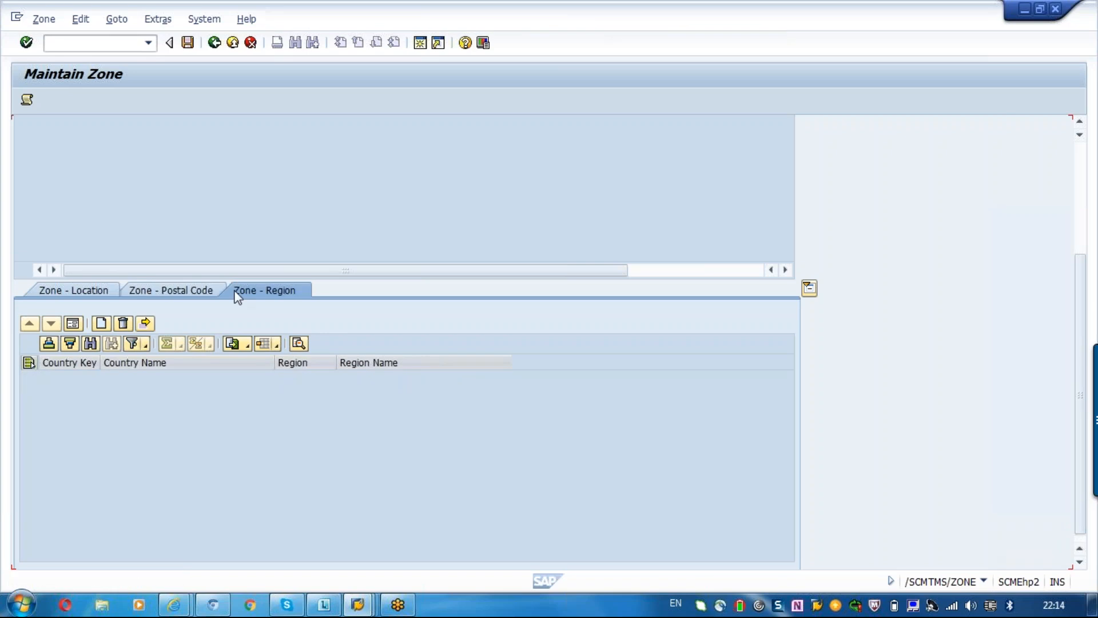
{"action": "left_click", "coordinate": [102, 324]}
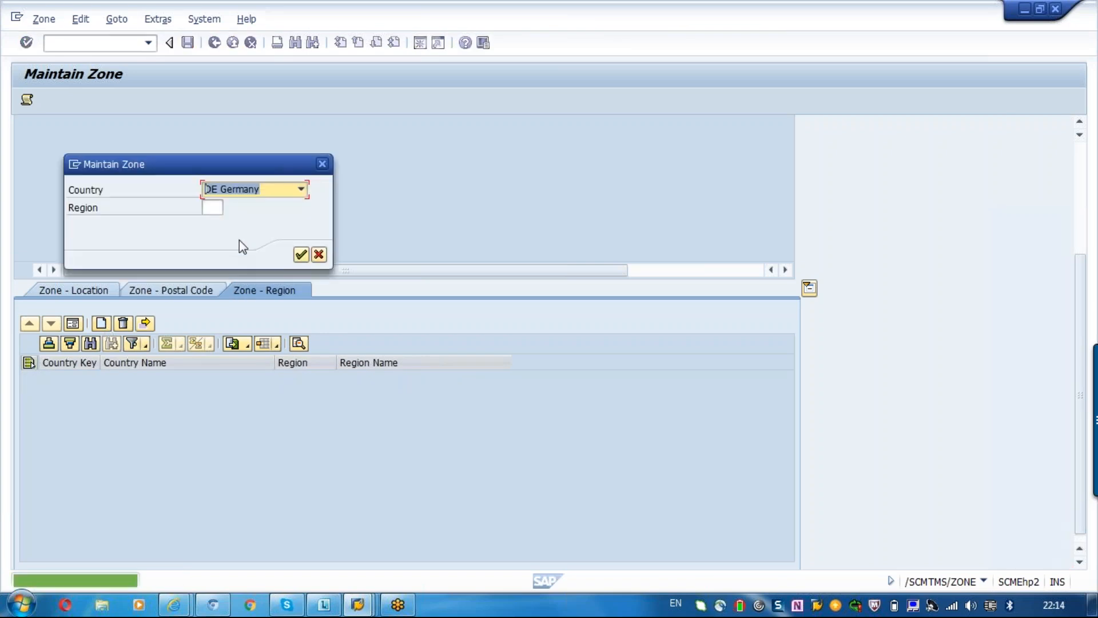
{"action": "left_click", "coordinate": [213, 207]}
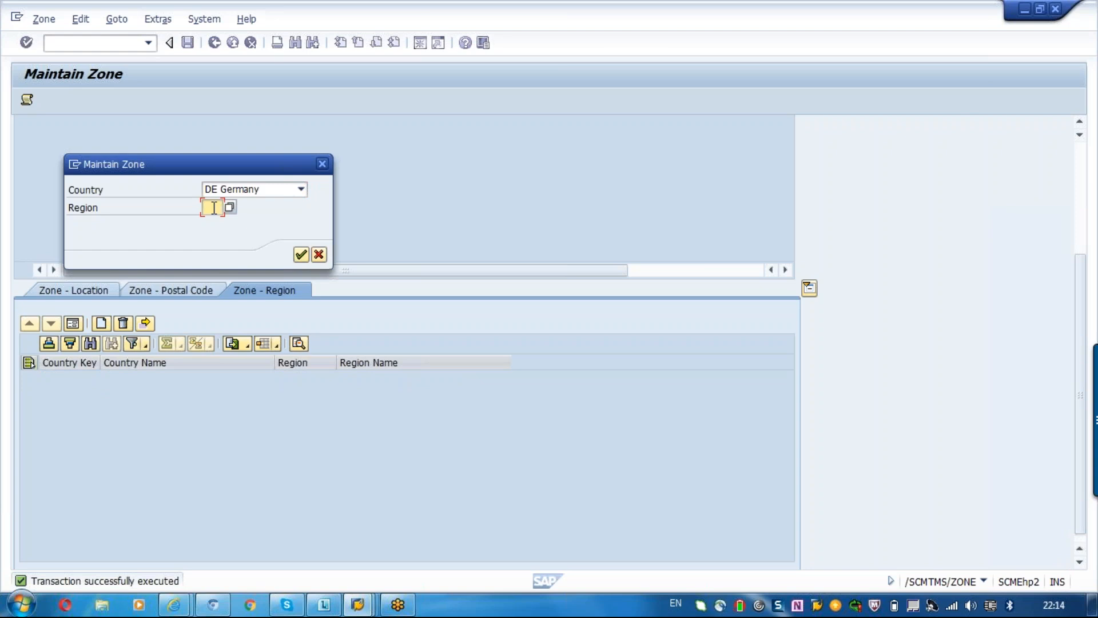
{"action": "left_click", "coordinate": [231, 208]}
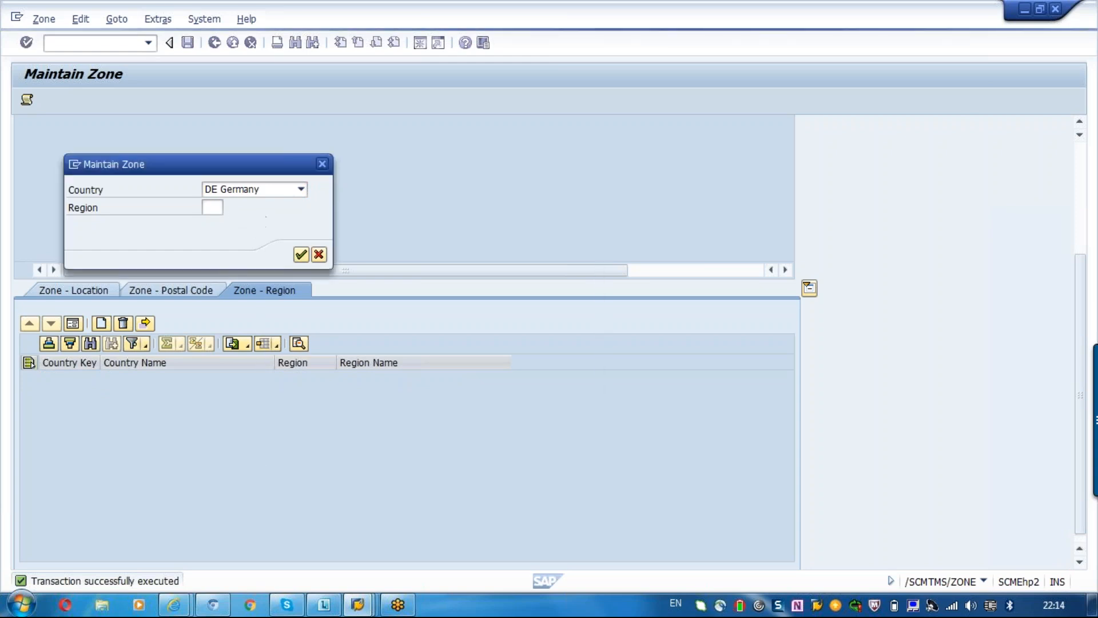
{"action": "double_click", "coordinate": [280, 249]}
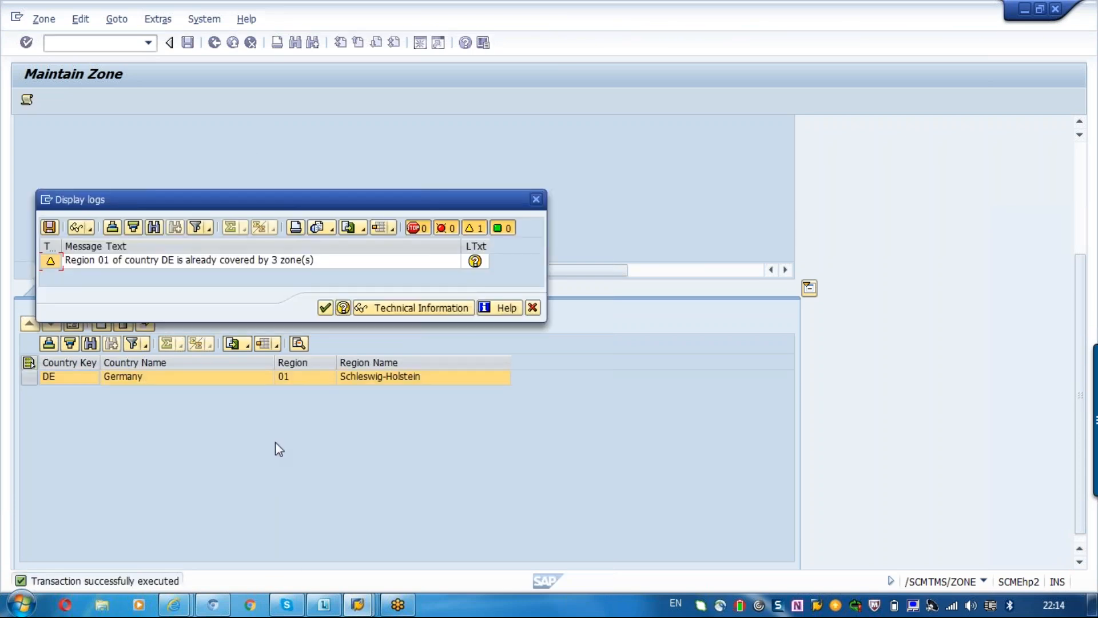
{"action": "left_click", "coordinate": [531, 310]}
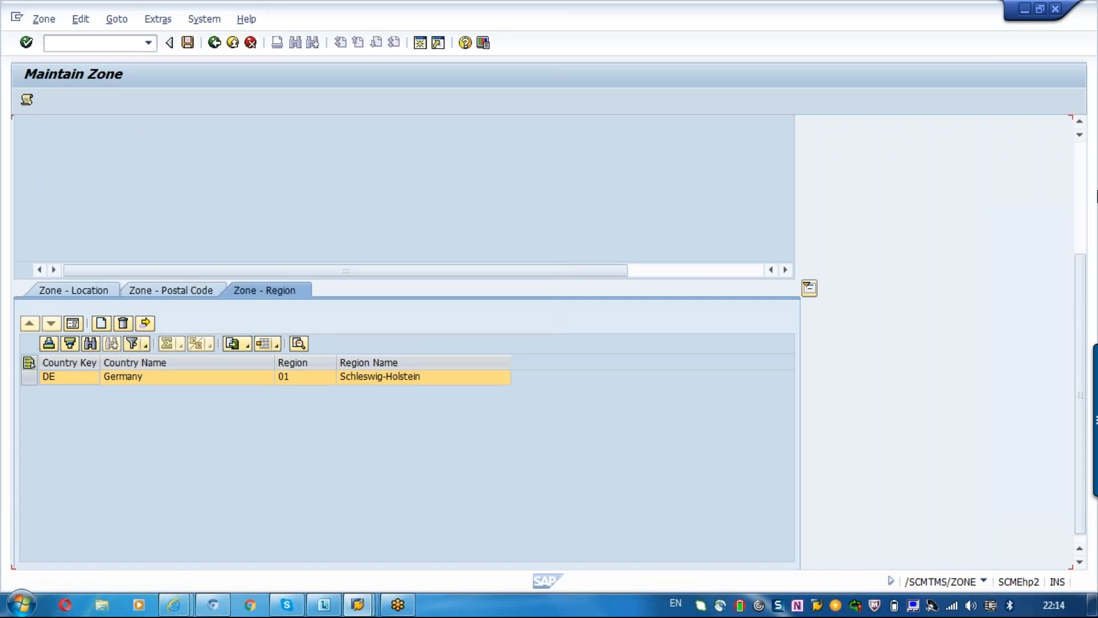
Leave the zone maintenance, saving the changes to TM_ZONE, and return to the SAP Easy Access menu.
{"action": "left_click", "coordinate": [1080, 192]}
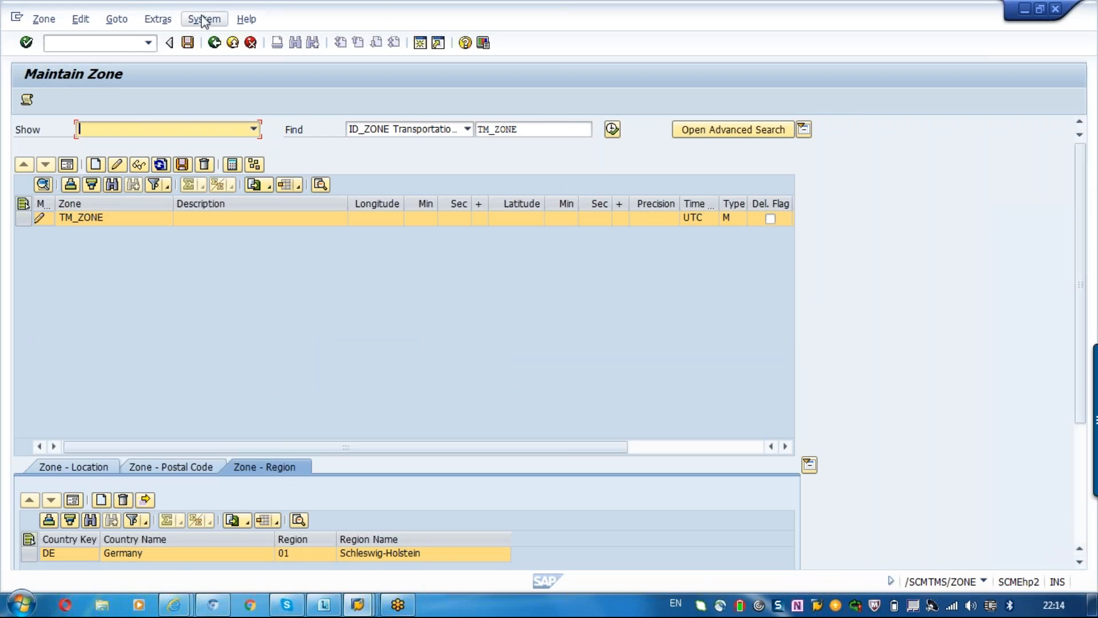
{"action": "left_click", "coordinate": [215, 42]}
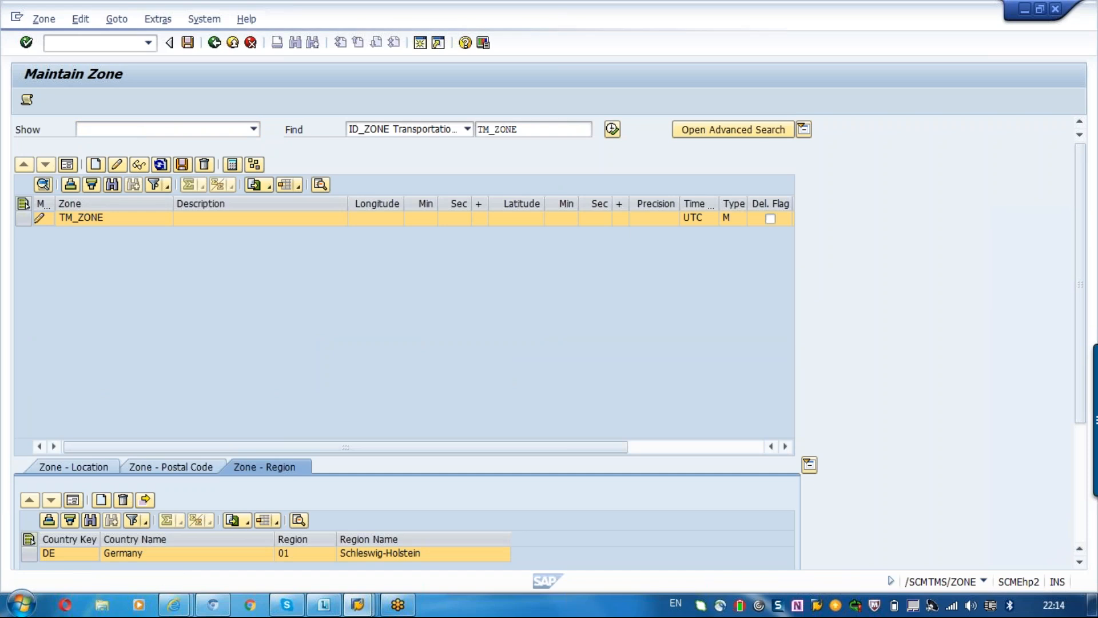
{"action": "left_click", "coordinate": [238, 314]}
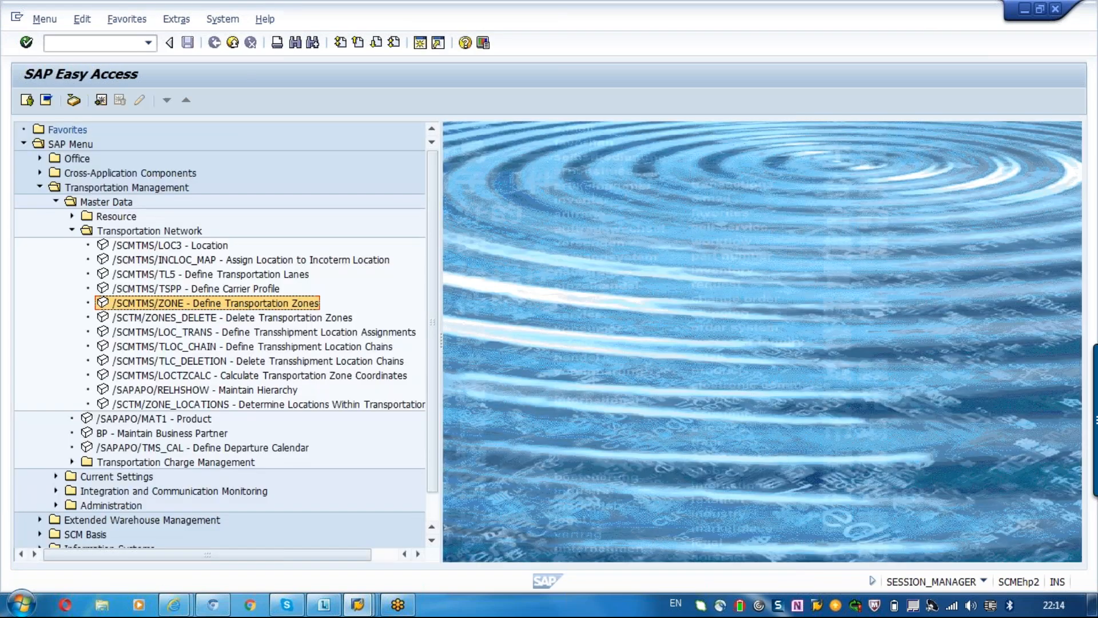
Reopen the transportation zone maintenance and enter TM_ZONE as the transportation zone to find.
{"action": "double_click", "coordinate": [216, 303]}
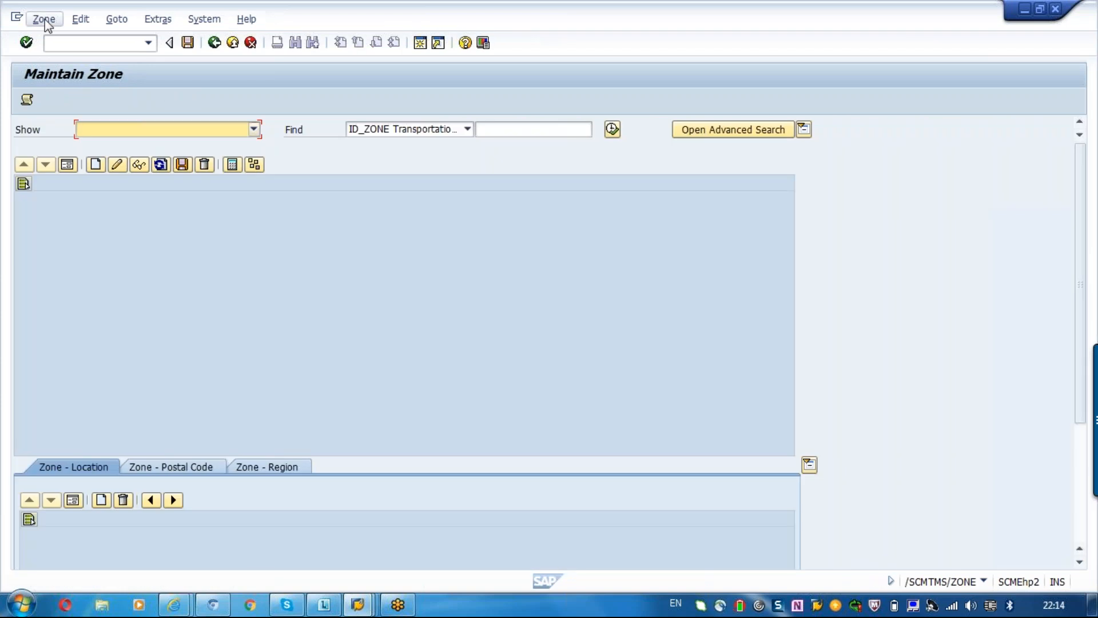
{"action": "left_click", "coordinate": [44, 20]}
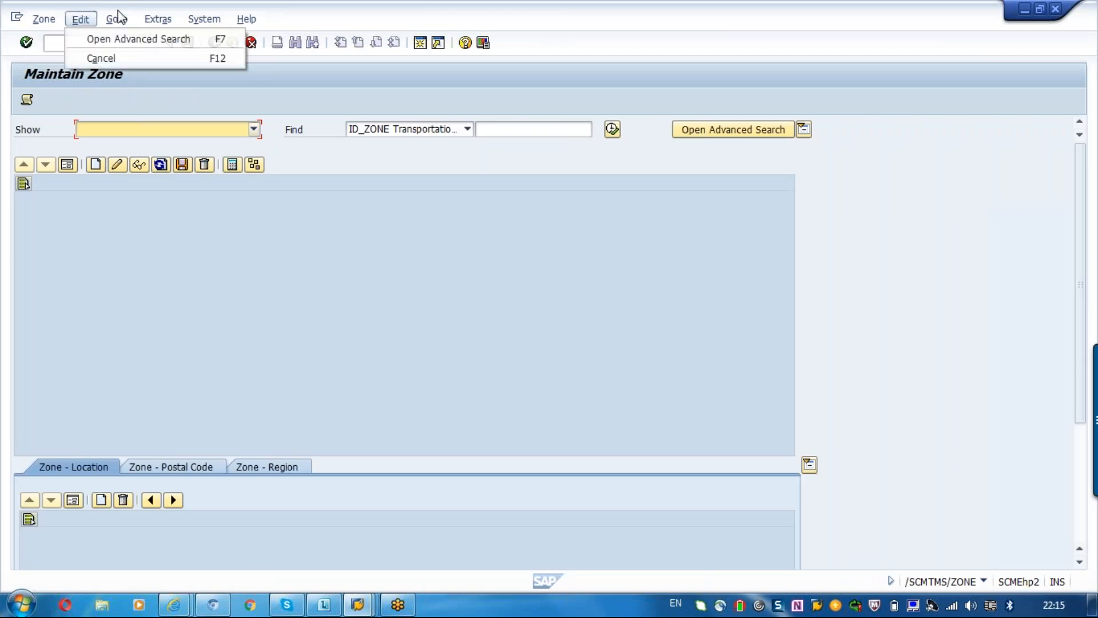
{"action": "mouse_move", "coordinate": [116, 19]}
{"action": "left_click", "coordinate": [108, 175]}
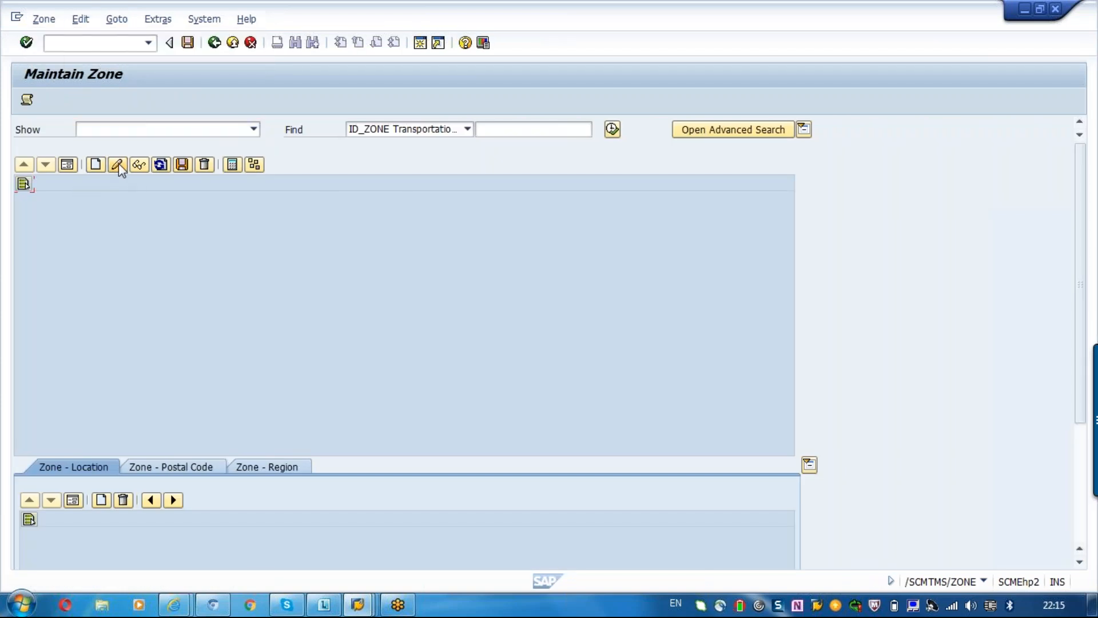
{"action": "left_click", "coordinate": [118, 164]}
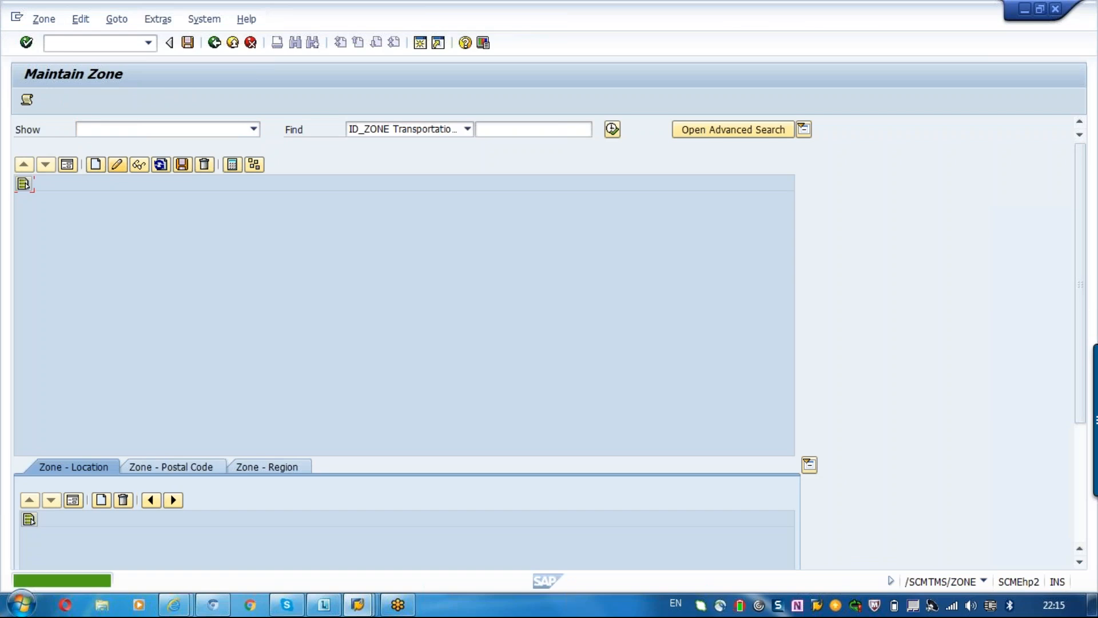
{"action": "left_click", "coordinate": [483, 130]}
{"action": "type", "text": "tm_"}
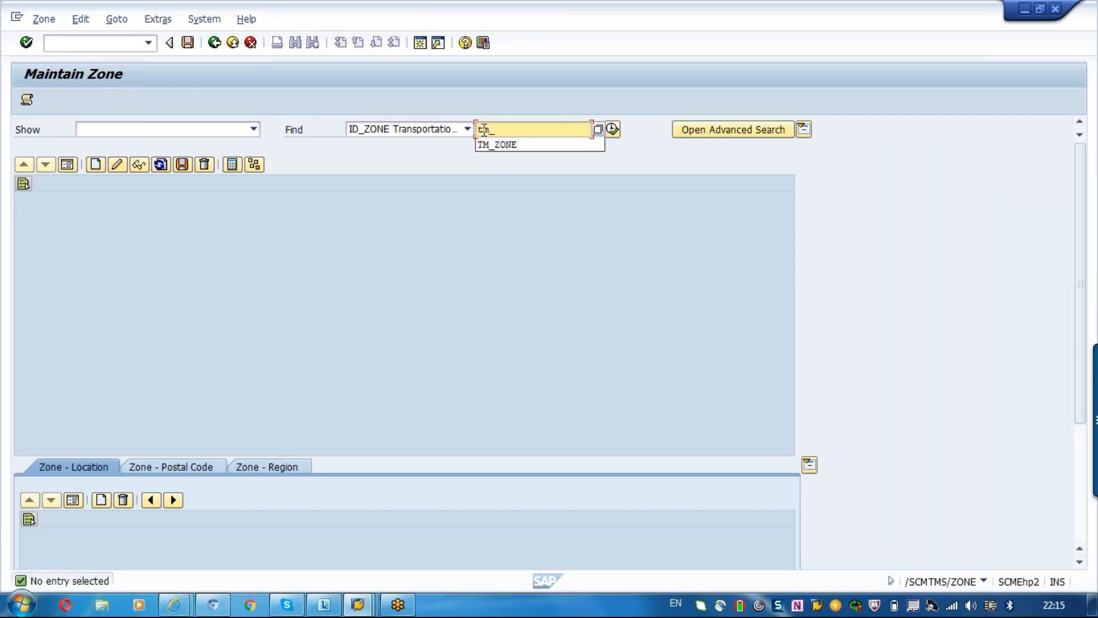
{"action": "type", "text": "zone"}
{"action": "key", "text": "Return"}
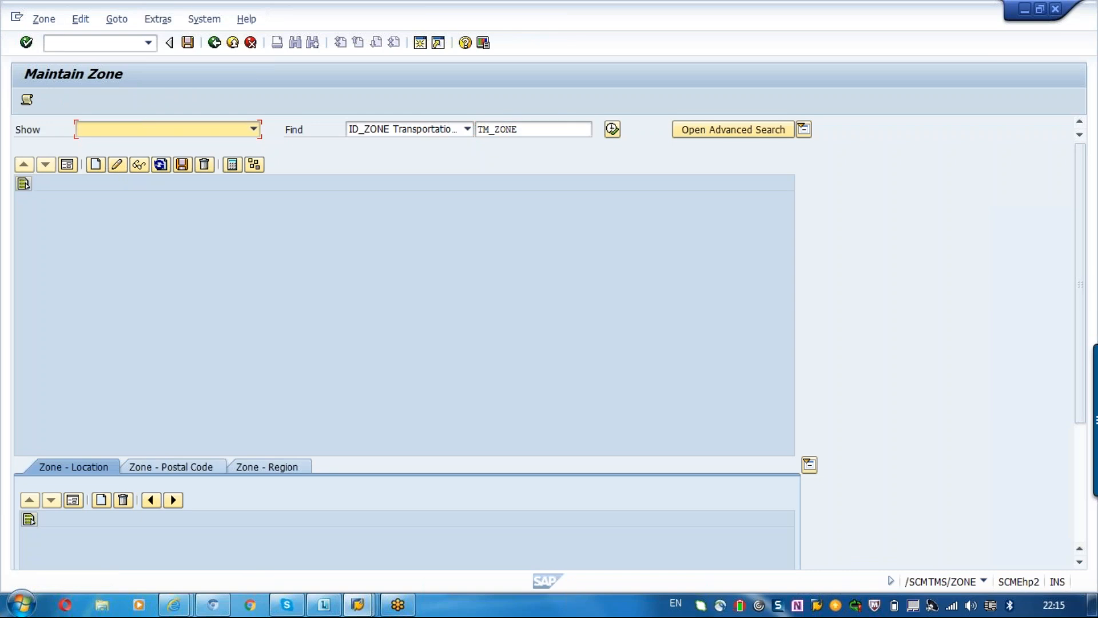
Try to create a zone named TM_ZONE without a description and close the log.
{"action": "left_click", "coordinate": [93, 167]}
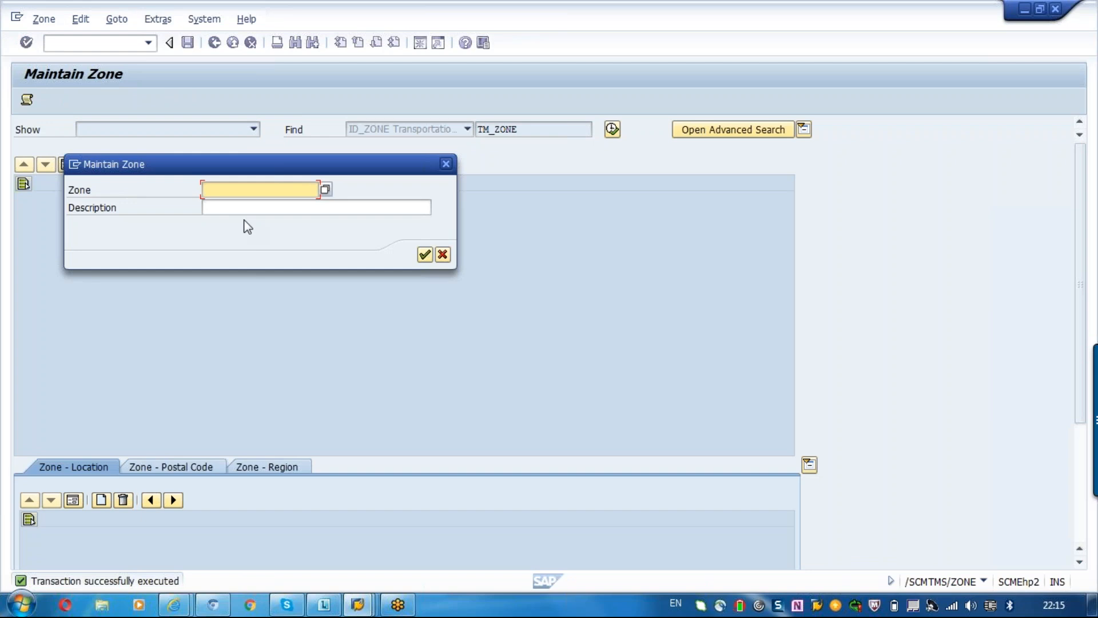
{"action": "left_click", "coordinate": [232, 196]}
{"action": "left_click", "coordinate": [232, 197]}
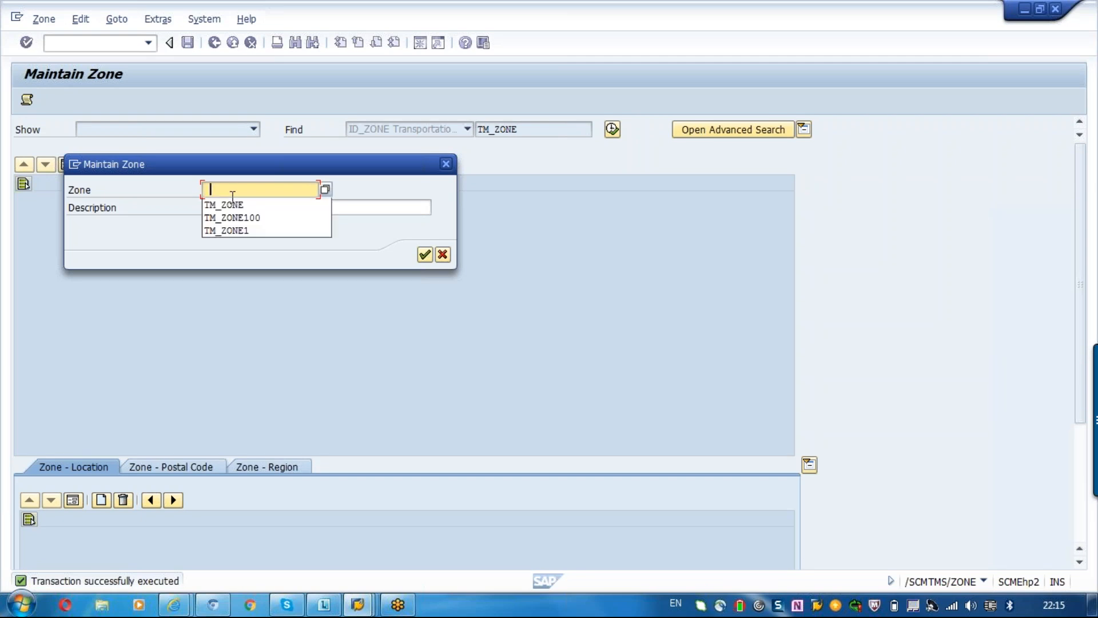
{"action": "left_click", "coordinate": [231, 201]}
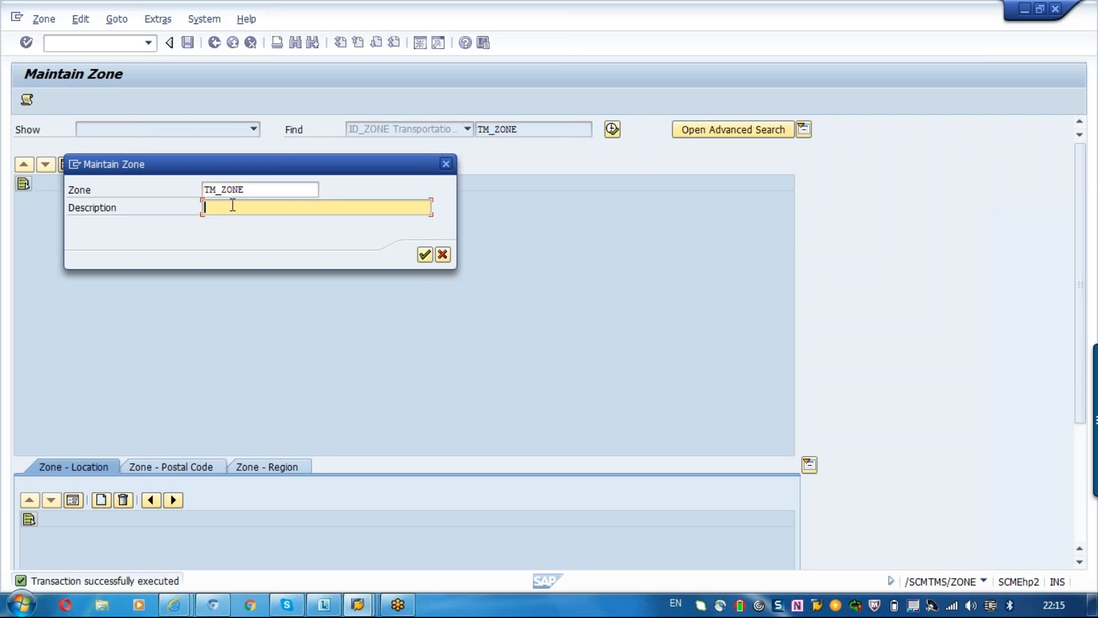
{"action": "left_click", "coordinate": [424, 253]}
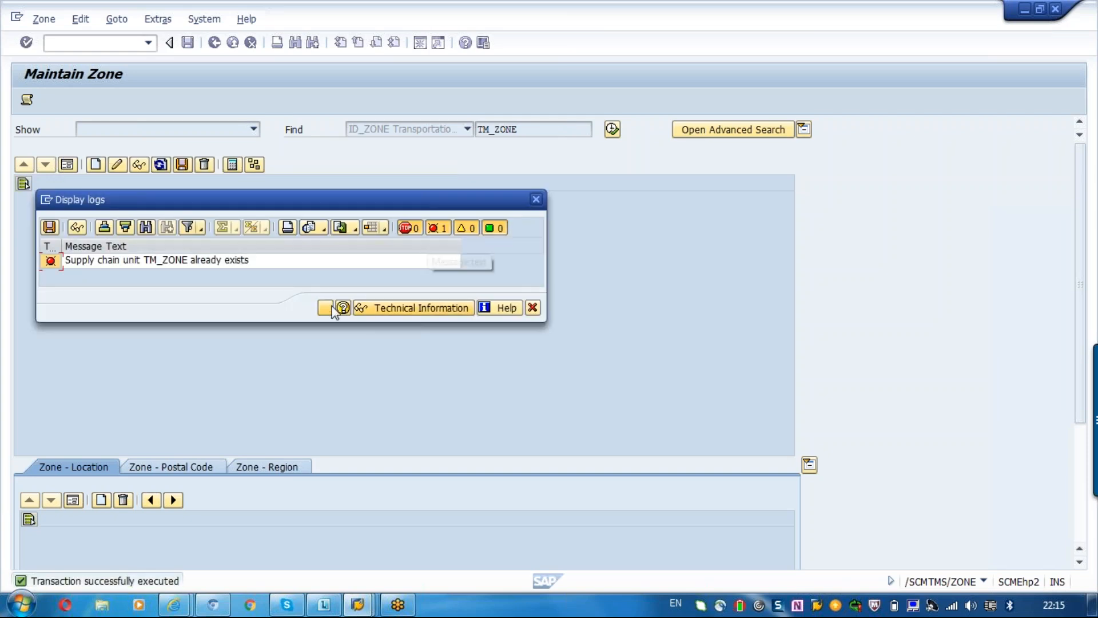
{"action": "left_click", "coordinate": [532, 308]}
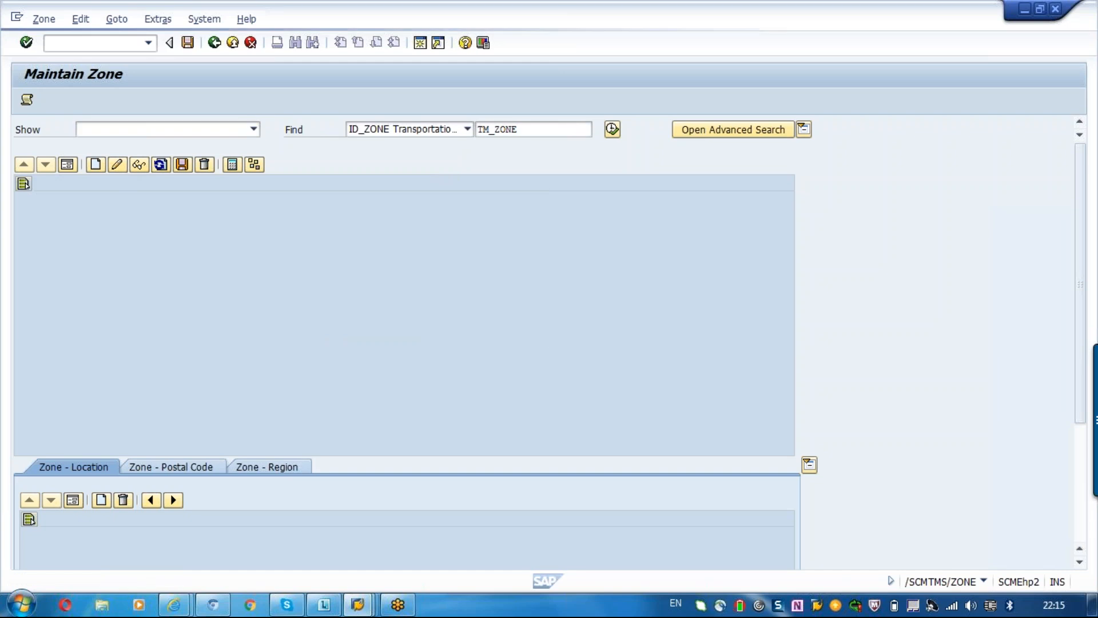
Run the search for zone TM_ZONE and select its zone name in the result list.
{"action": "left_click", "coordinate": [116, 164]}
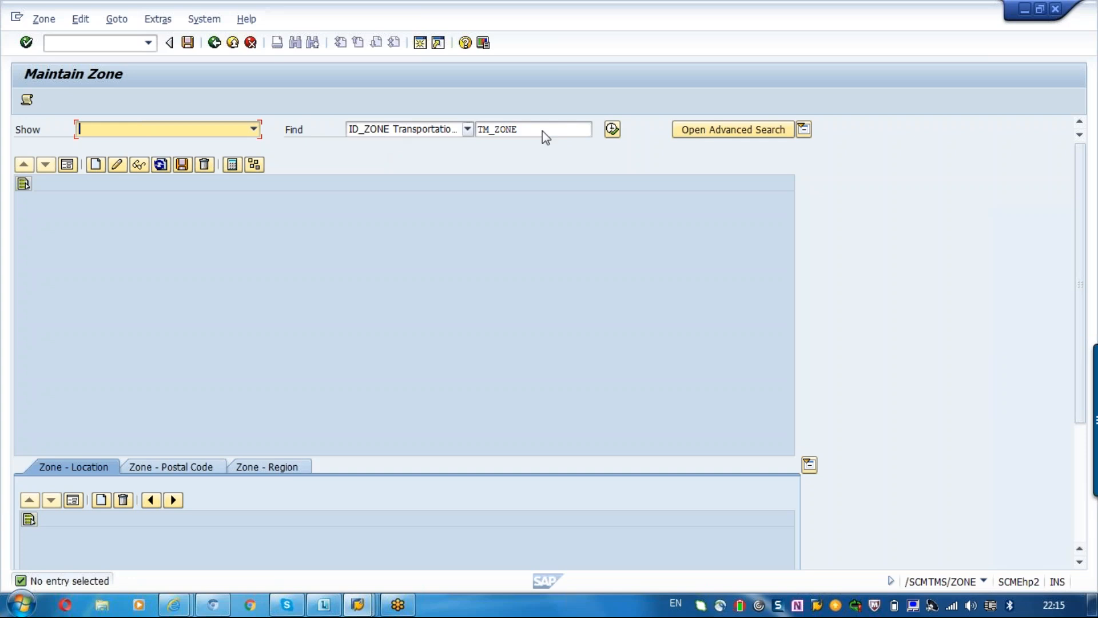
{"action": "left_click", "coordinate": [613, 129]}
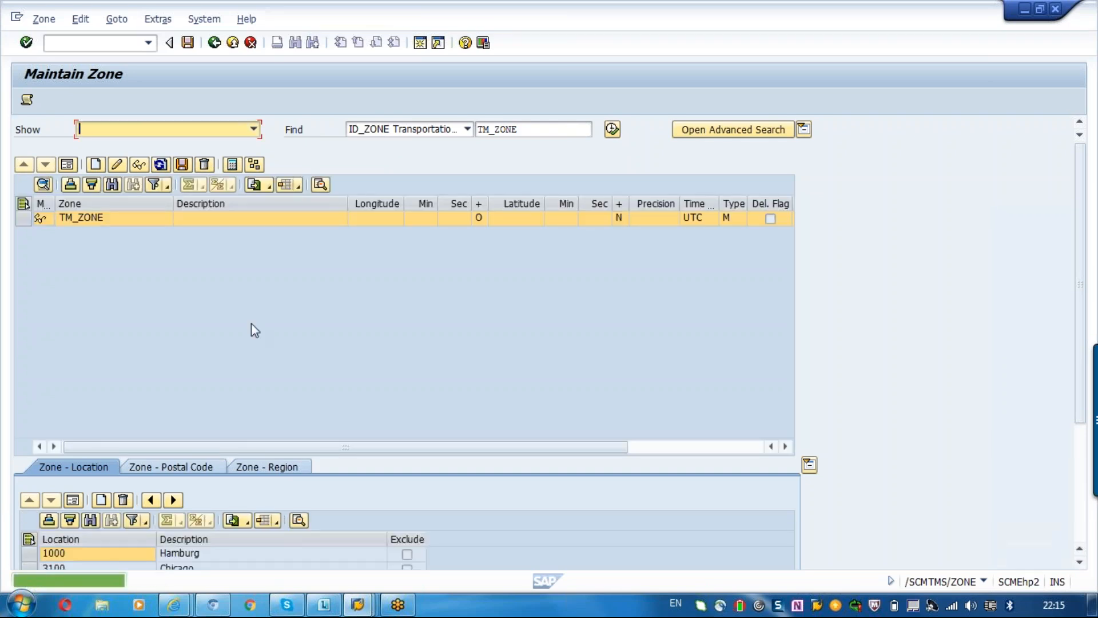
{"action": "left_click", "coordinate": [103, 223]}
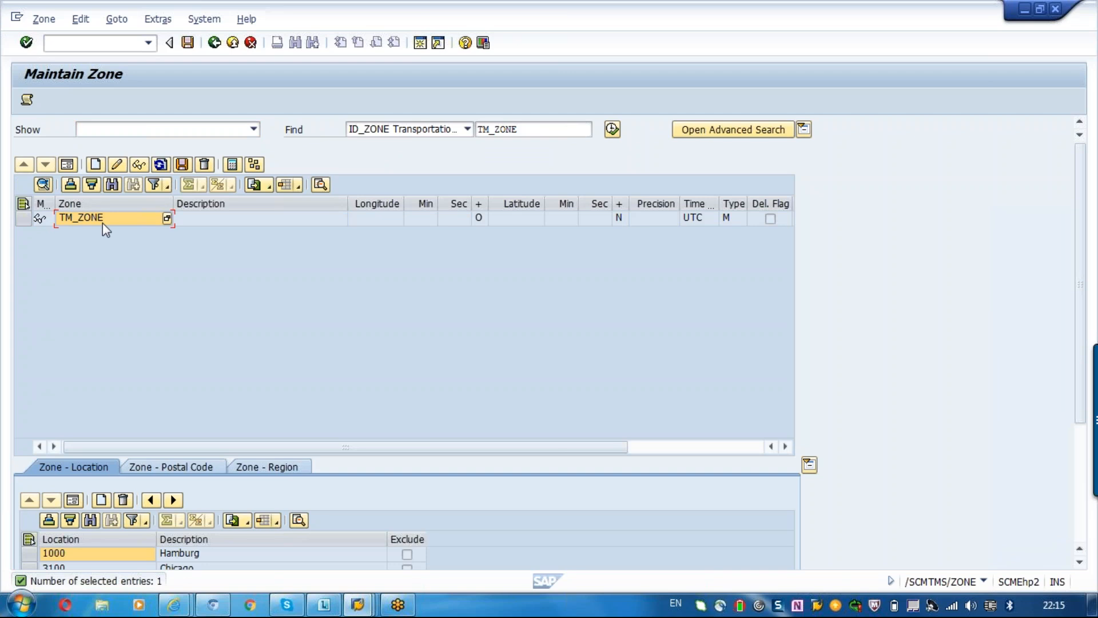
Try to switch zone TM_ZONE to change mode from the selected zone name and close the log.
{"action": "left_click", "coordinate": [116, 165]}
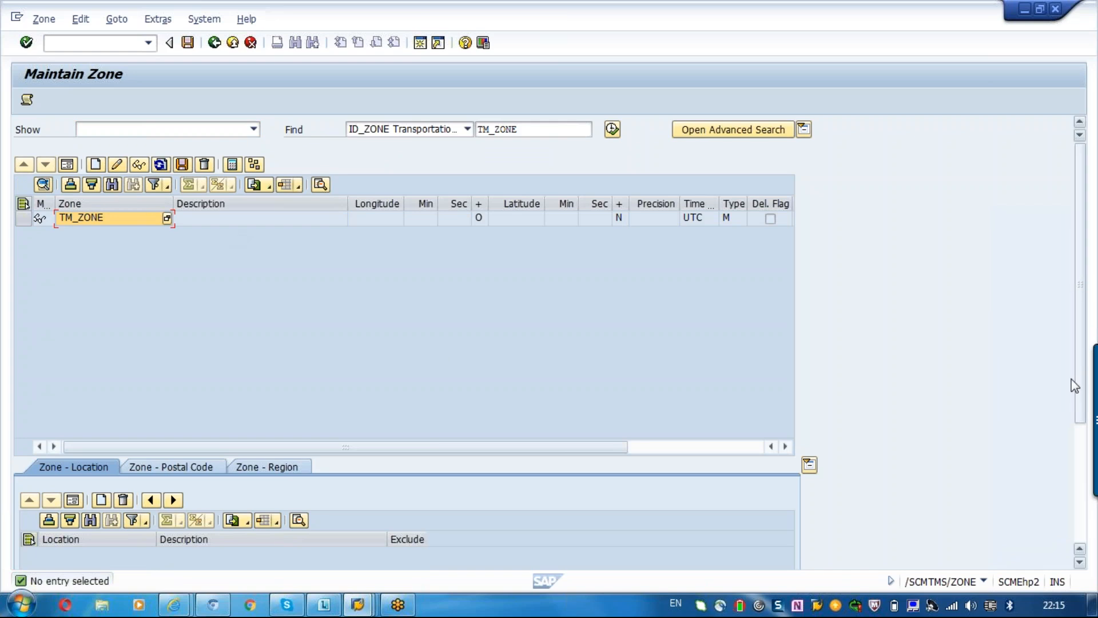
{"action": "left_click", "coordinate": [1082, 464]}
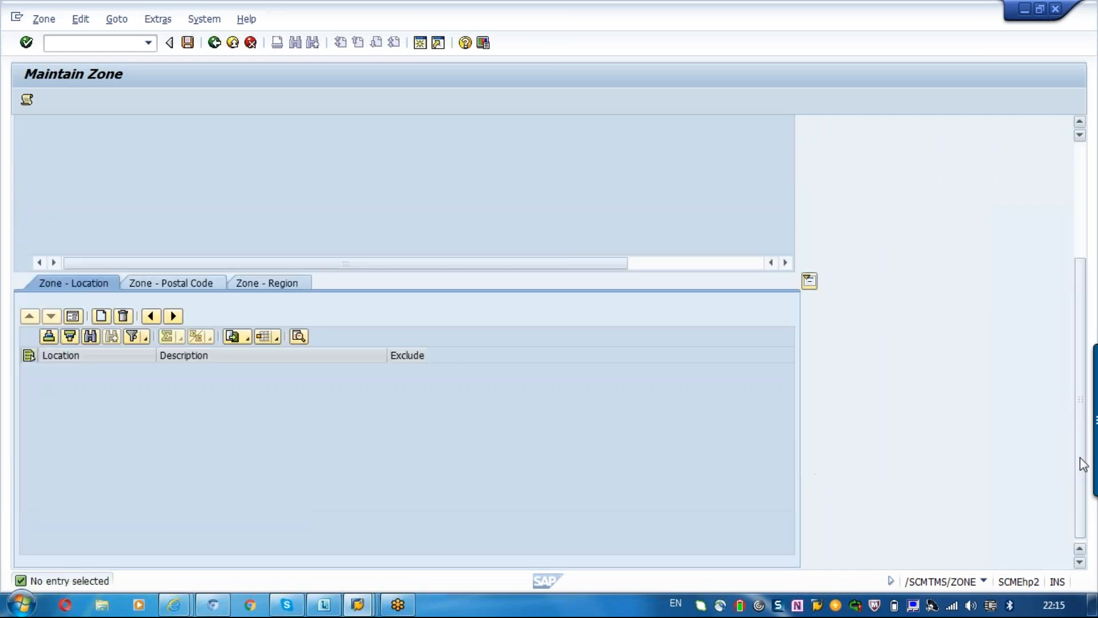
{"action": "left_click", "coordinate": [1082, 231]}
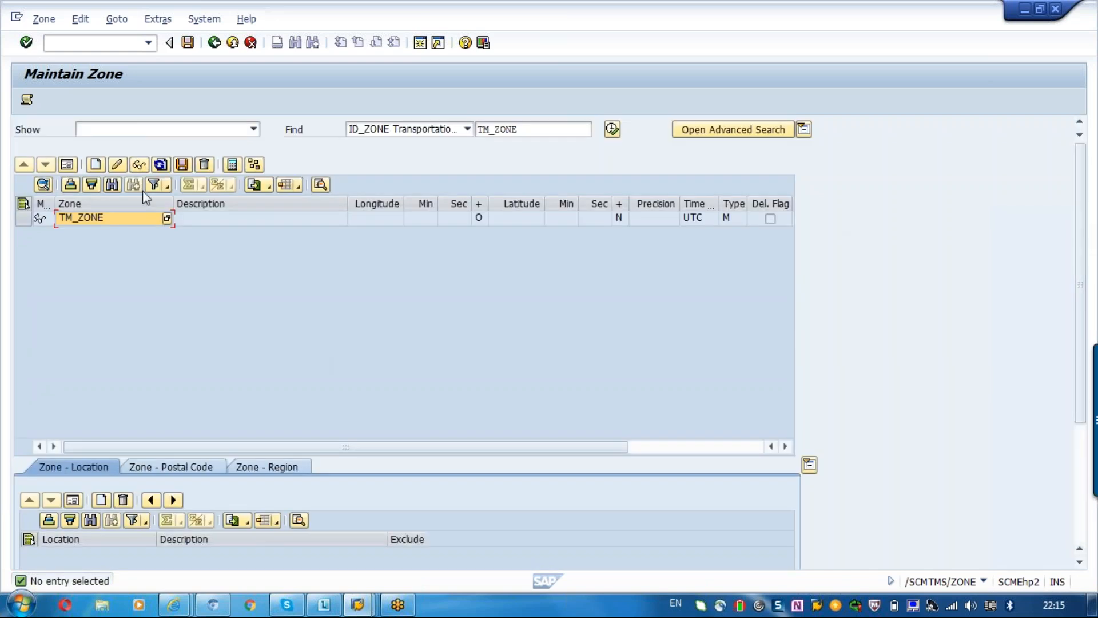
{"action": "left_click", "coordinate": [119, 165]}
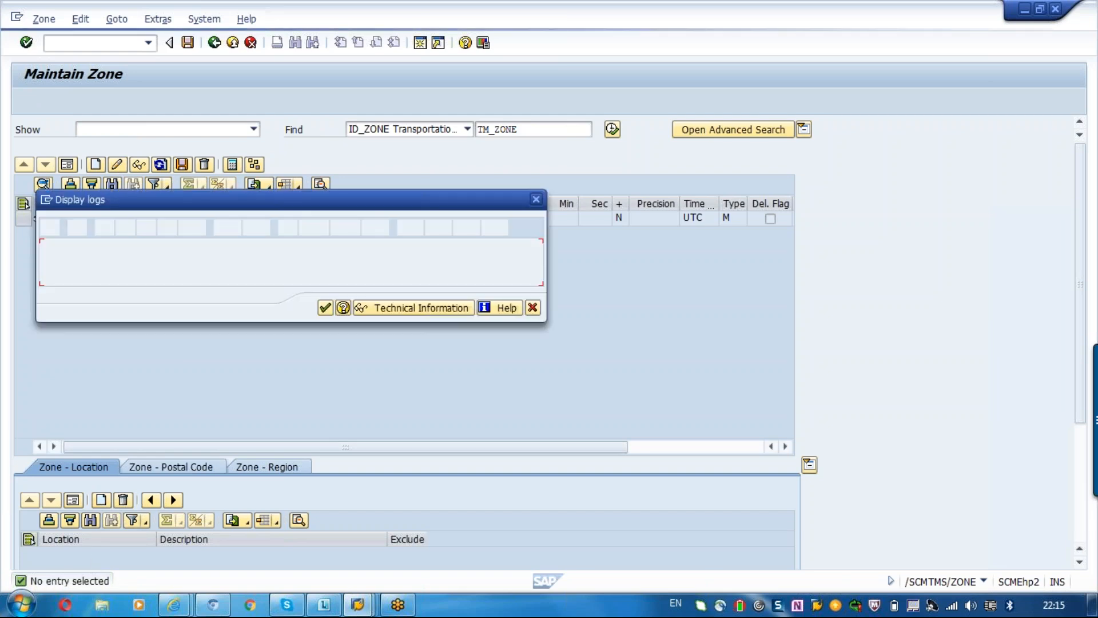
{"action": "left_click", "coordinate": [532, 307]}
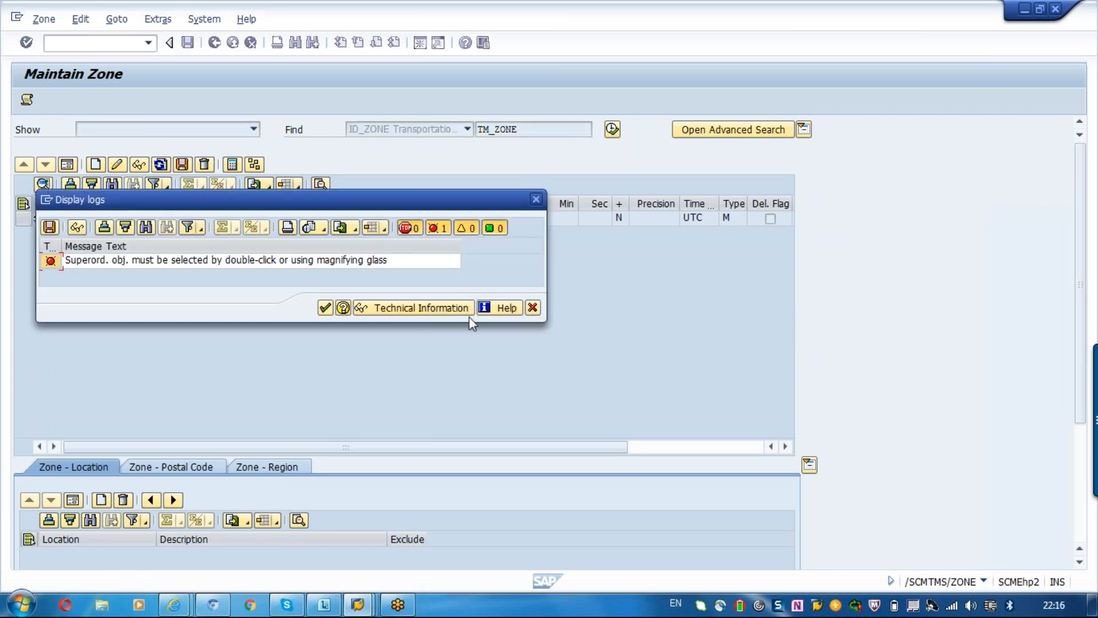
{"action": "left_click", "coordinate": [532, 308]}
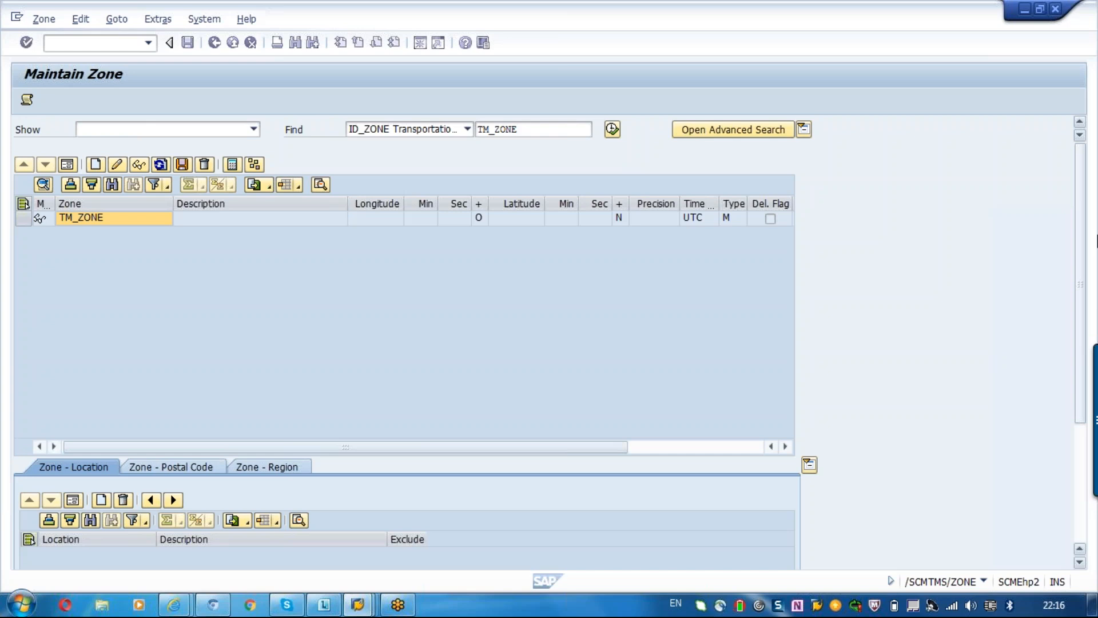
Select the whole TM_ZONE row, load its location assignments and put the zone in change mode.
{"action": "left_click_drag", "start_coordinate": [1083, 223], "coordinate": [1082, 246]}
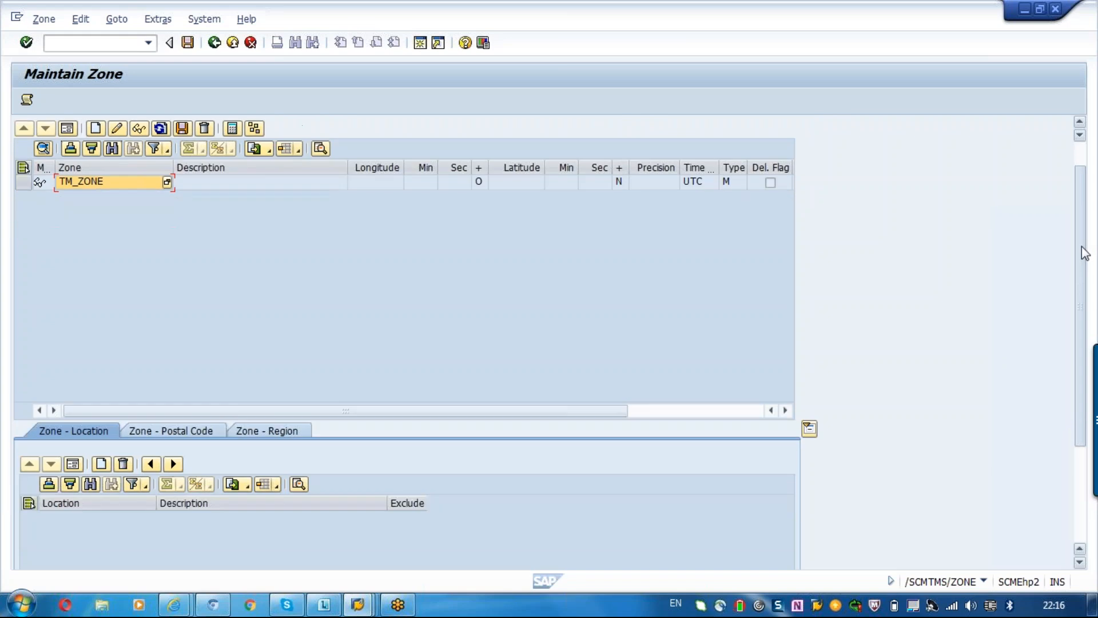
{"action": "left_click", "coordinate": [24, 183]}
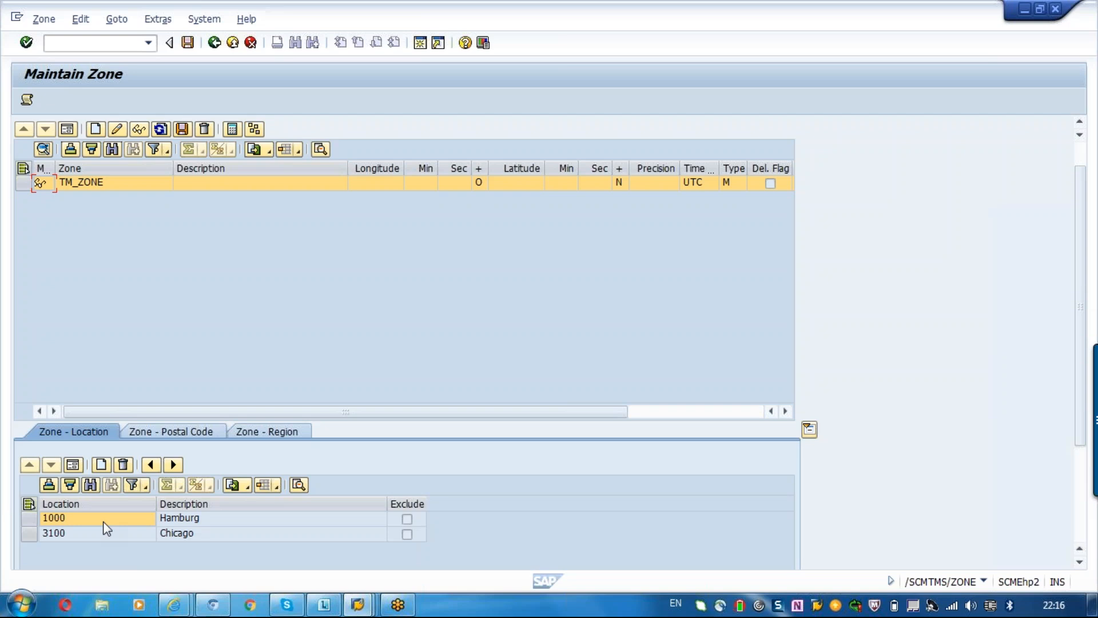
{"action": "left_click", "coordinate": [520, 184]}
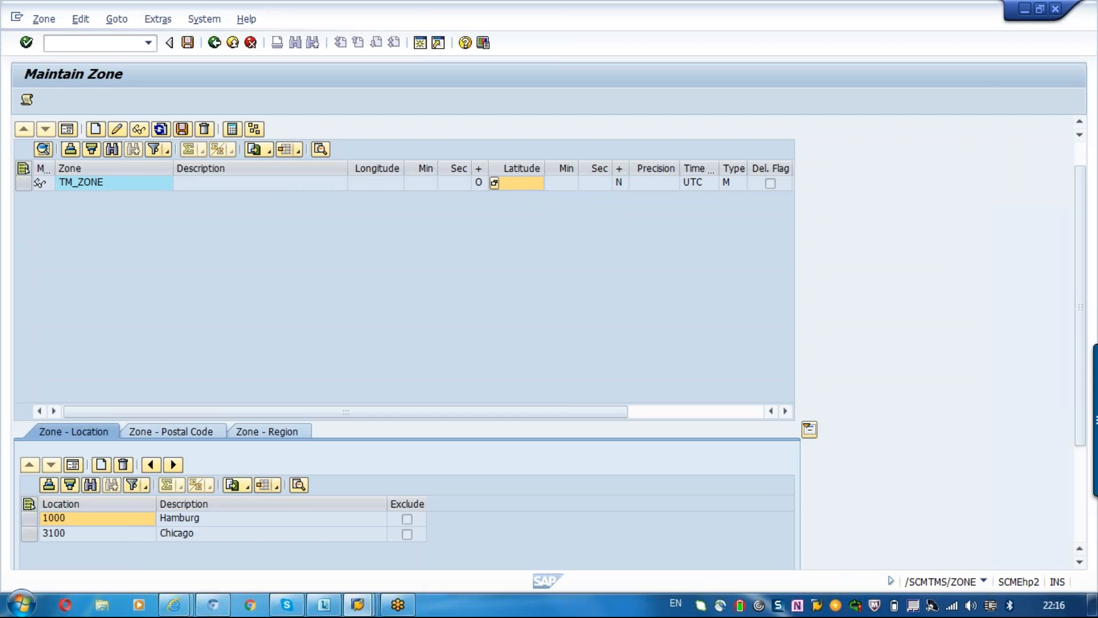
{"action": "left_click", "coordinate": [24, 183]}
{"action": "left_click", "coordinate": [44, 151]}
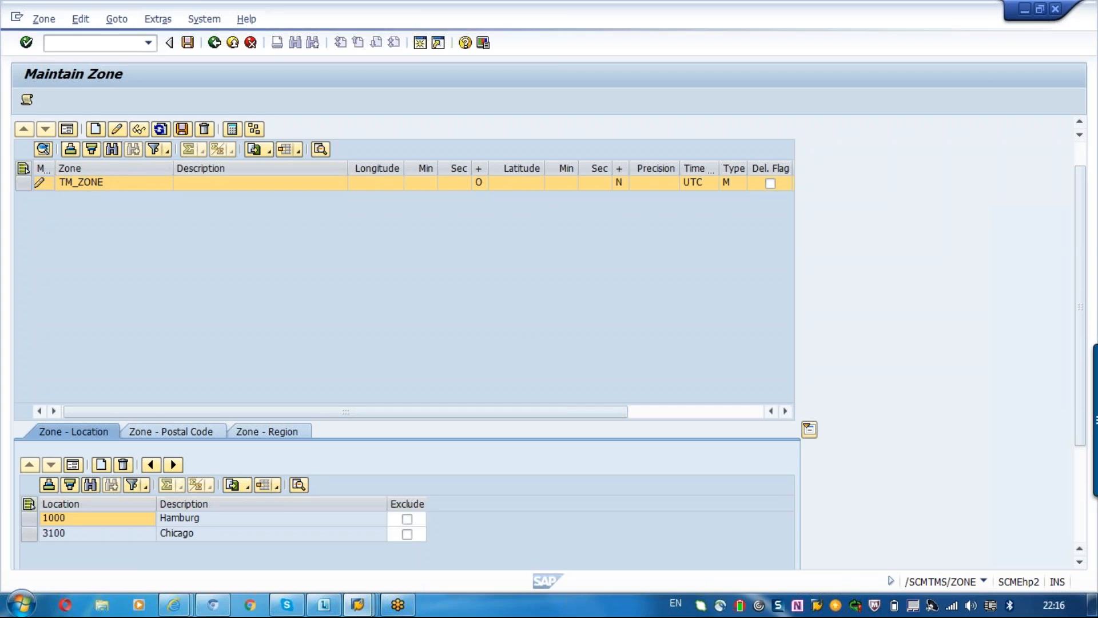
Examine the longitude and latitude fields of zone TM_ZONE alongside its assigned locations.
{"action": "left_click", "coordinate": [511, 188]}
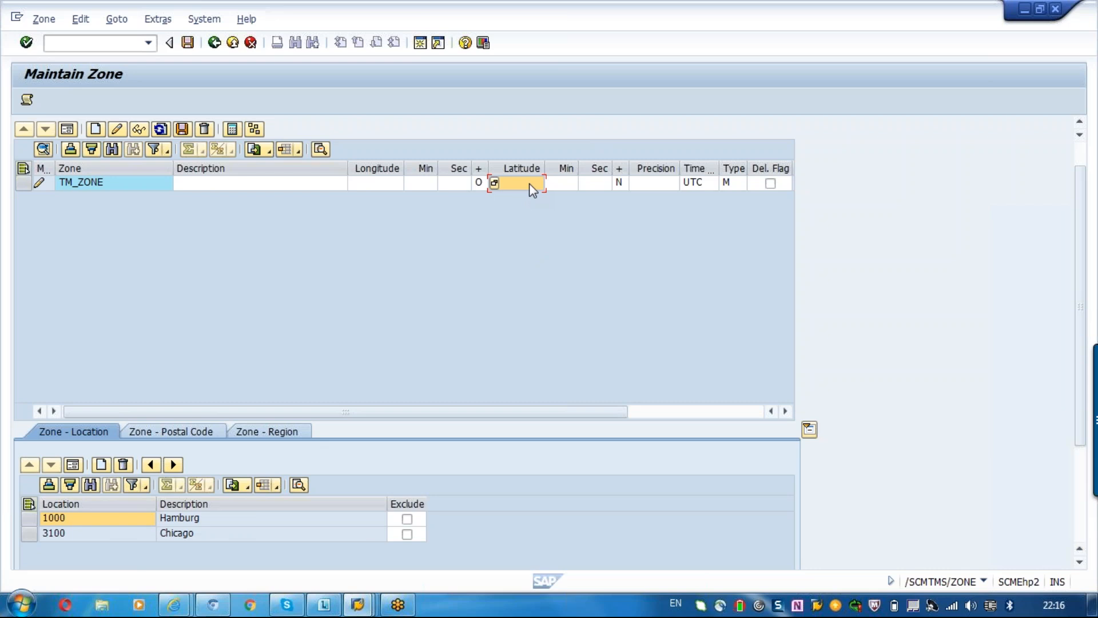
{"action": "left_click", "coordinate": [400, 183]}
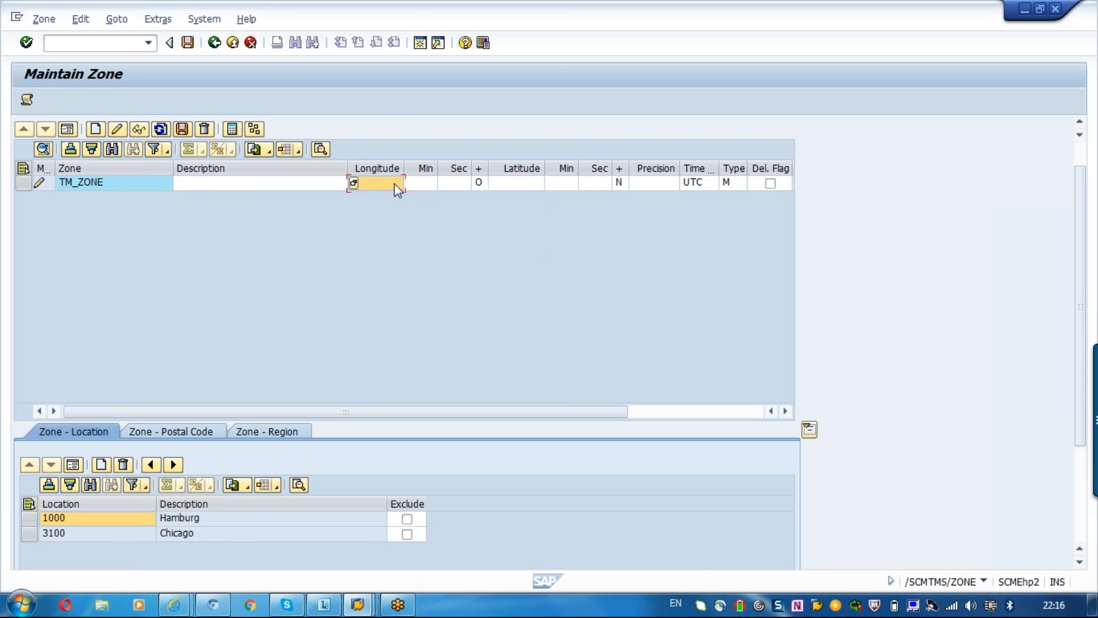
{"action": "left_click", "coordinate": [355, 186]}
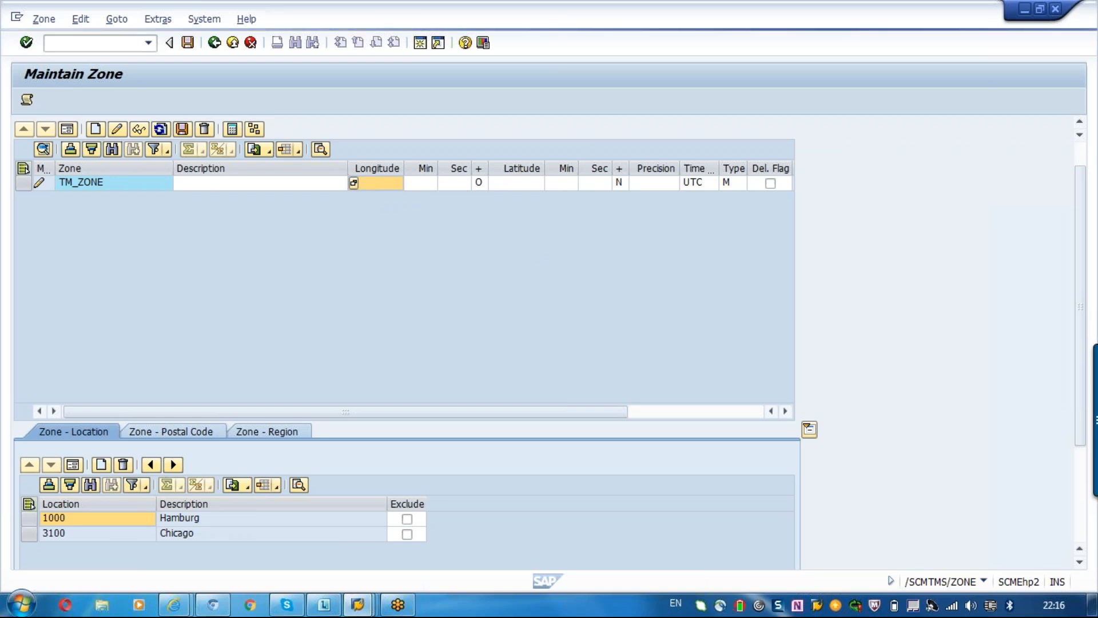
{"action": "double_click", "coordinate": [474, 151]}
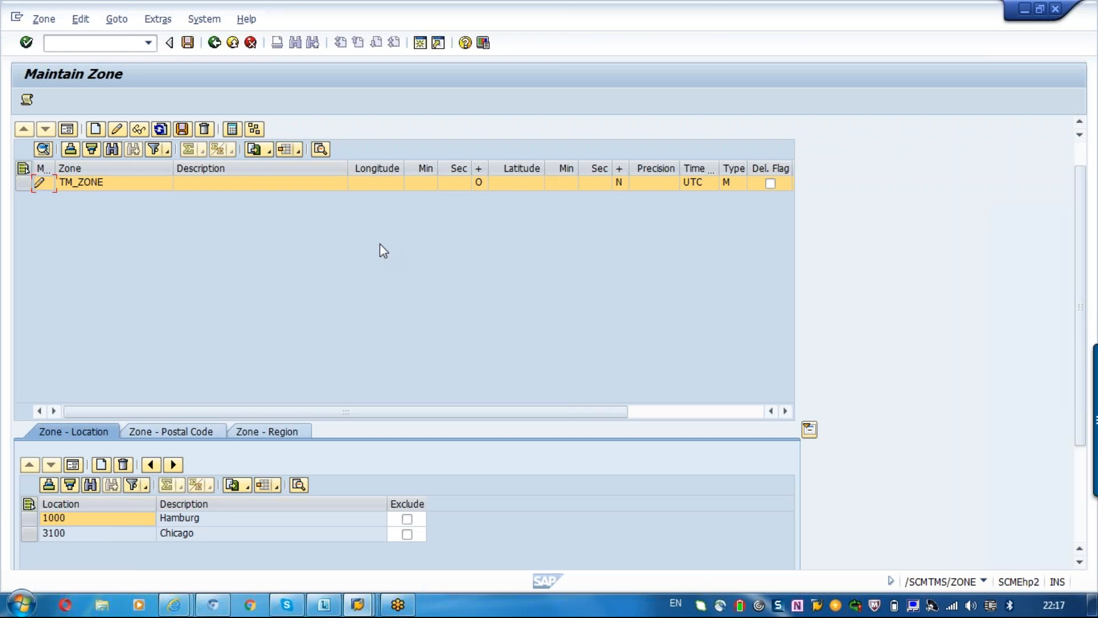
{"action": "left_click", "coordinate": [386, 183]}
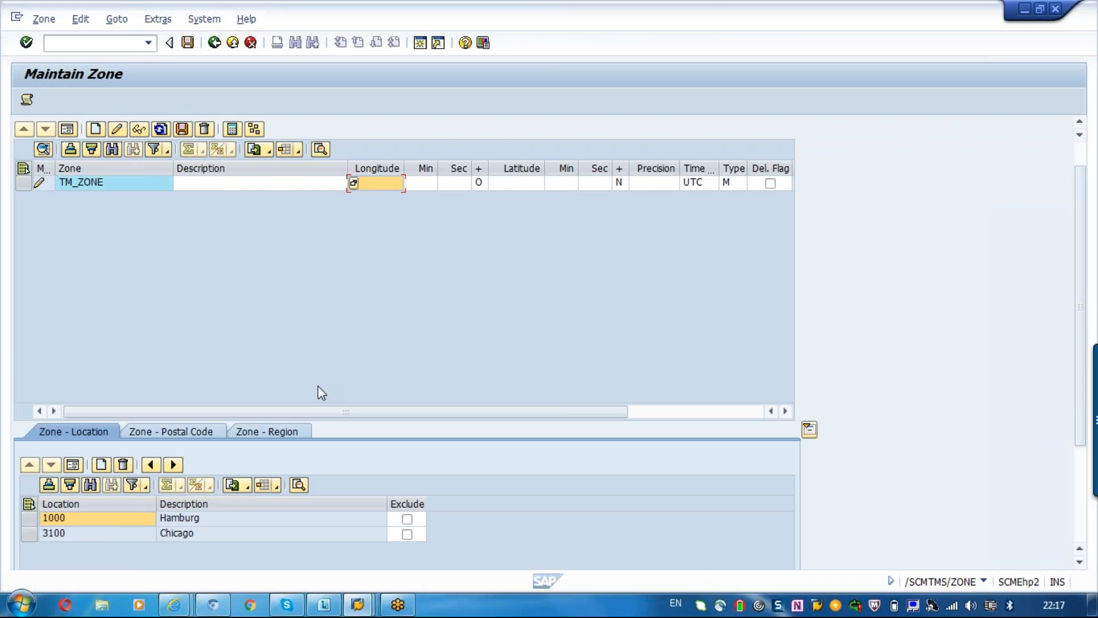
{"action": "left_click", "coordinate": [101, 187]}
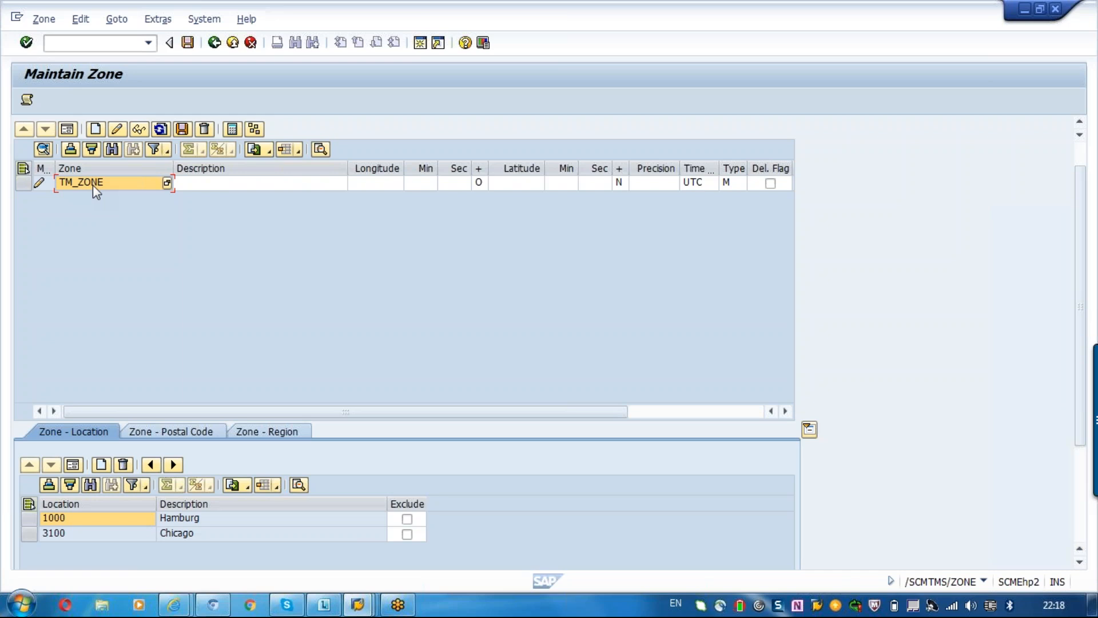
{"action": "left_click", "coordinate": [377, 183]}
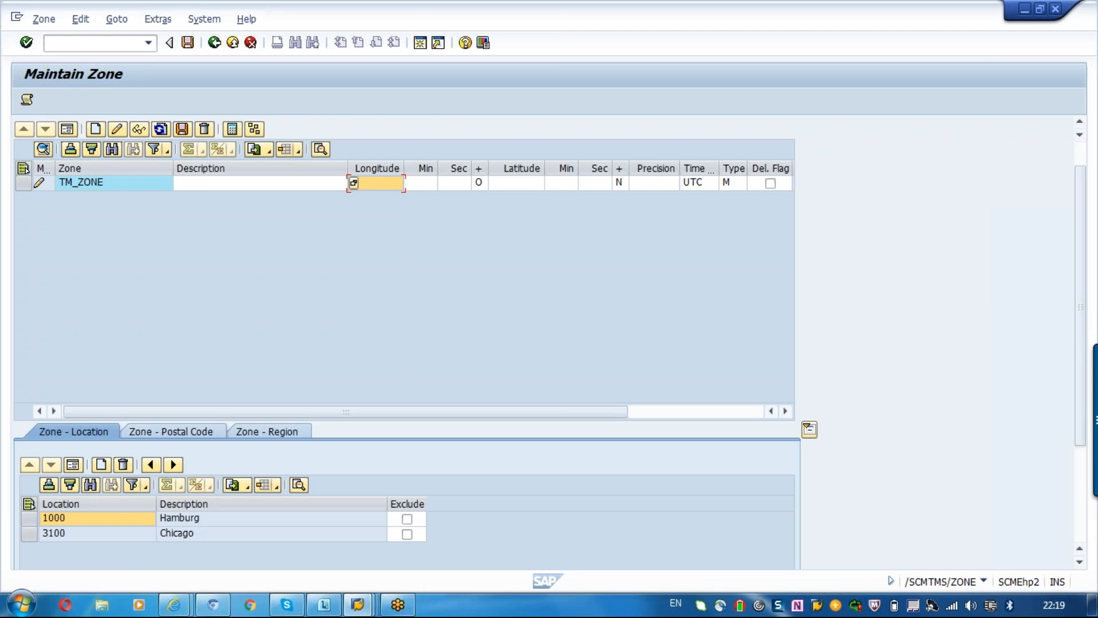
Leave the zone maintenance and choose to save the data of TM_ZONE.
{"action": "left_click", "coordinate": [214, 44]}
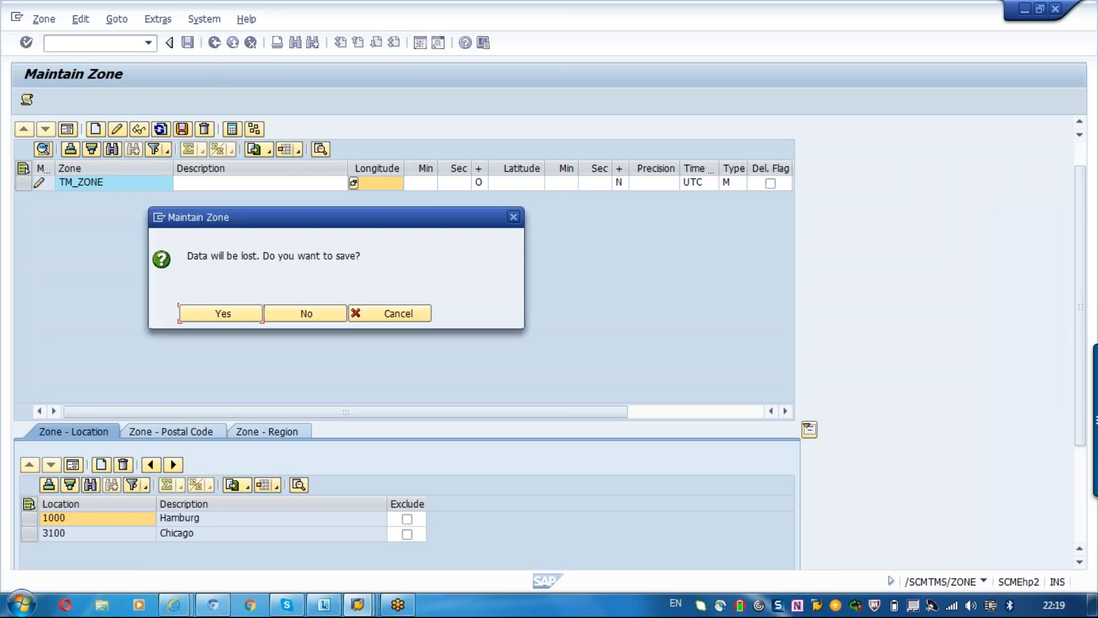
{"action": "left_click", "coordinate": [220, 313]}
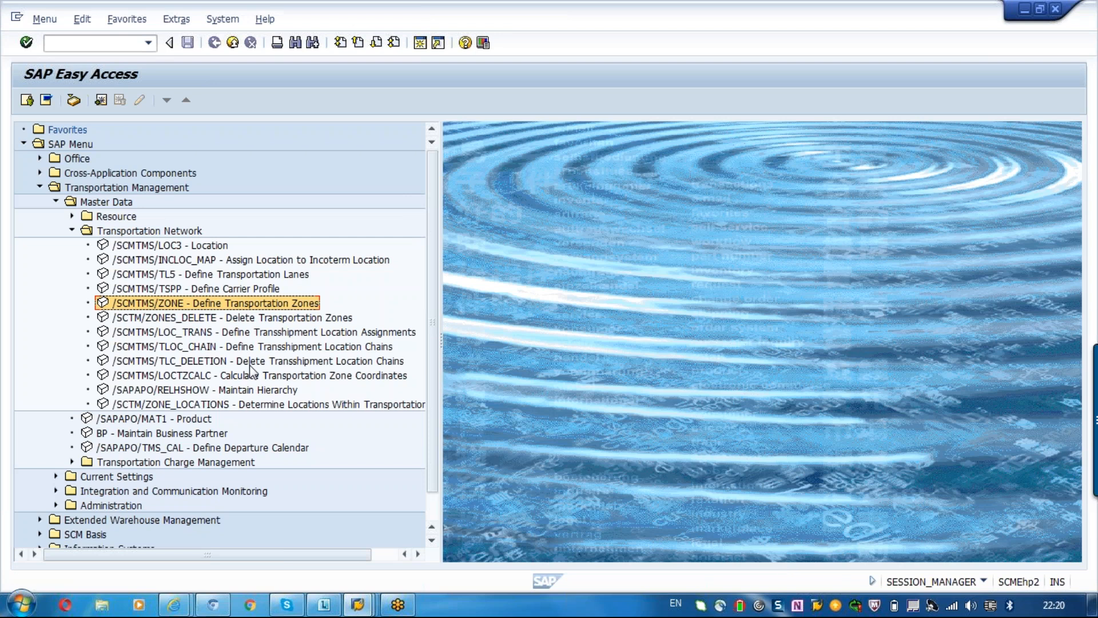
Open the list of transshipment location chains marked for deletion and leave it again.
{"action": "left_click", "coordinate": [250, 364]}
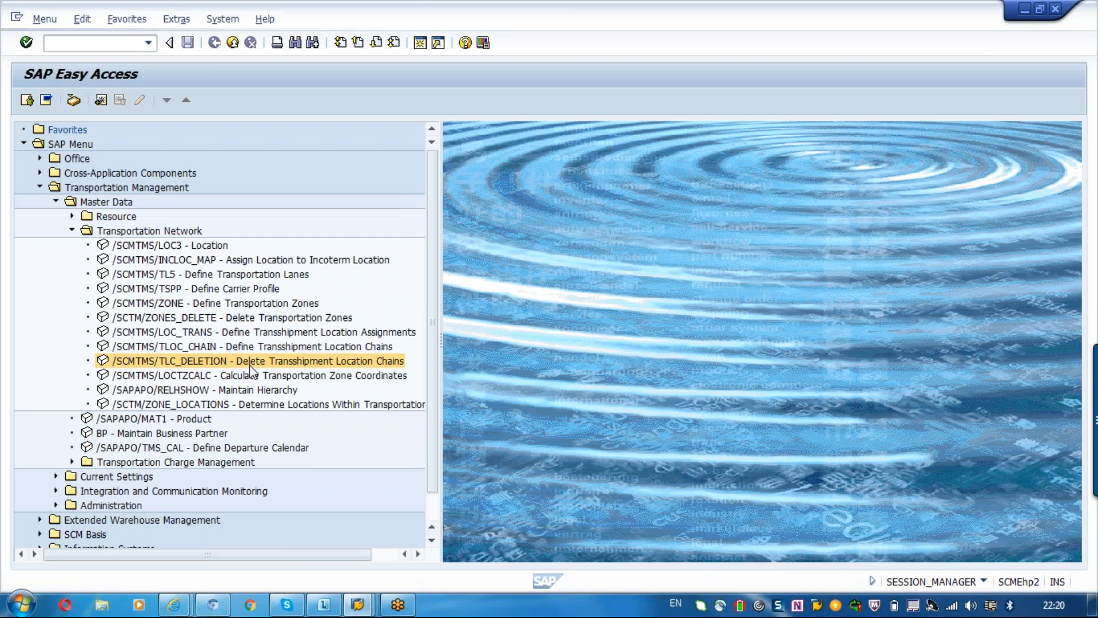
{"action": "double_click", "coordinate": [250, 366]}
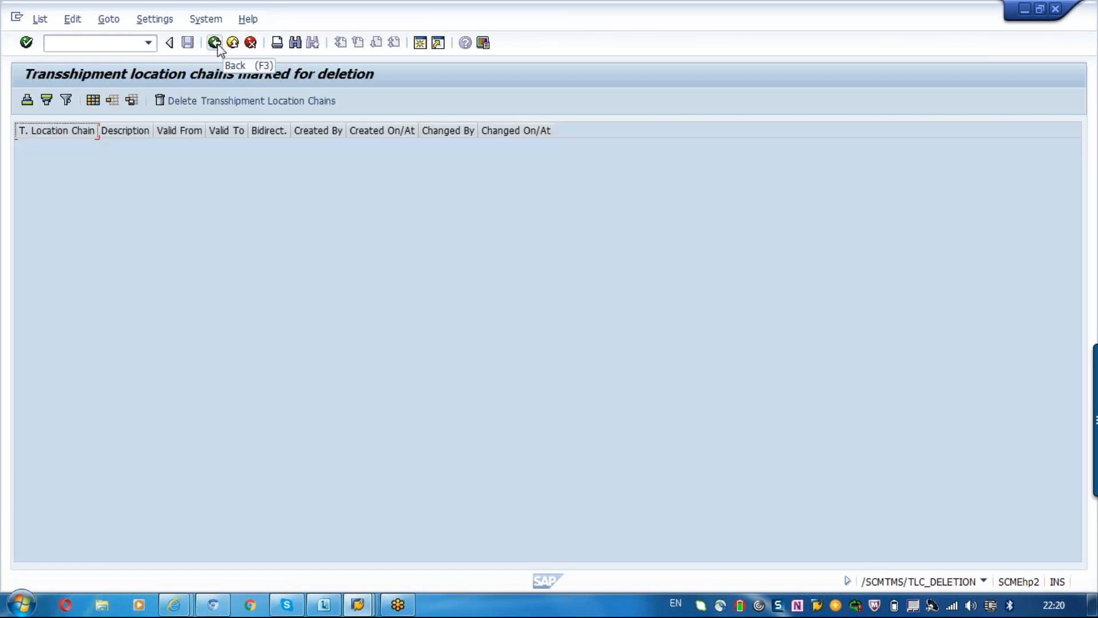
{"action": "left_click", "coordinate": [217, 46]}
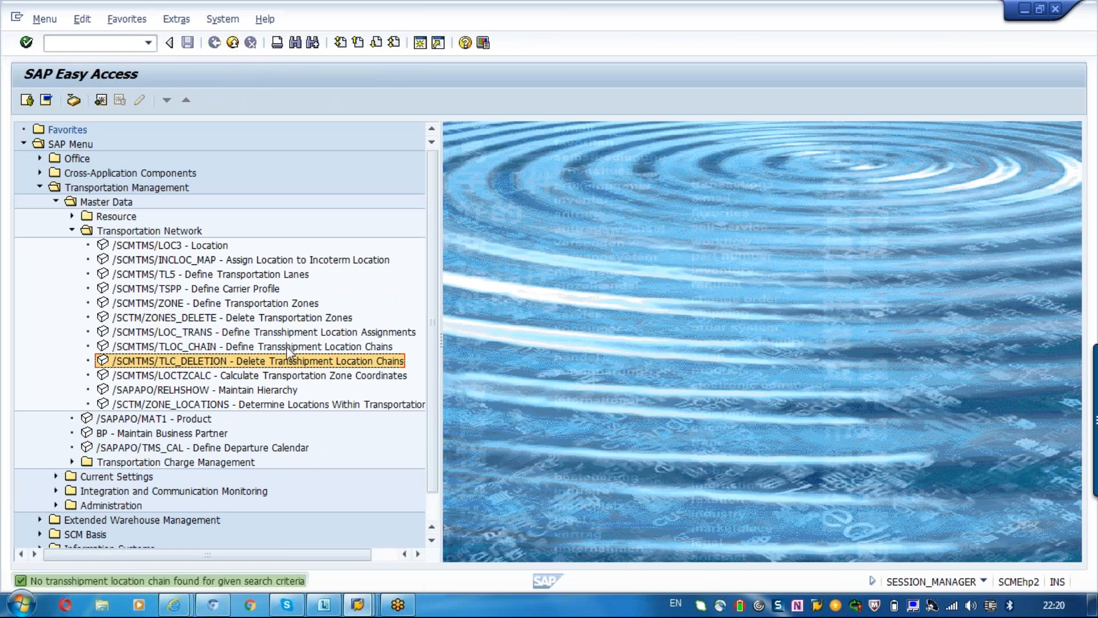
Create a transshipment location assignment that links location 3100 to transshipment location 10.
{"action": "left_click", "coordinate": [275, 331]}
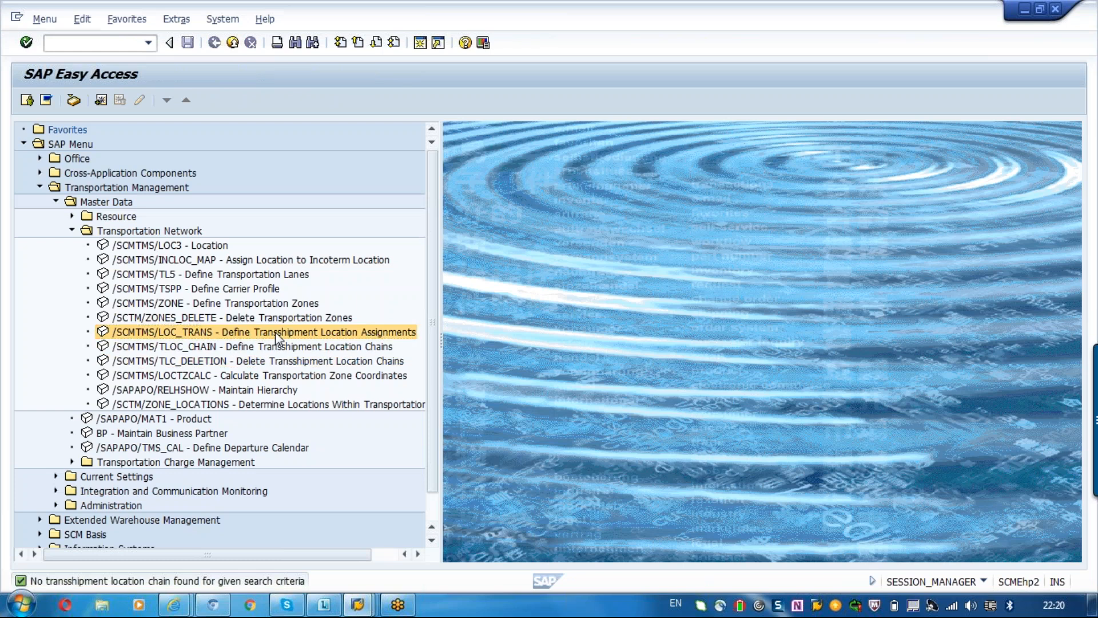
{"action": "double_click", "coordinate": [275, 331]}
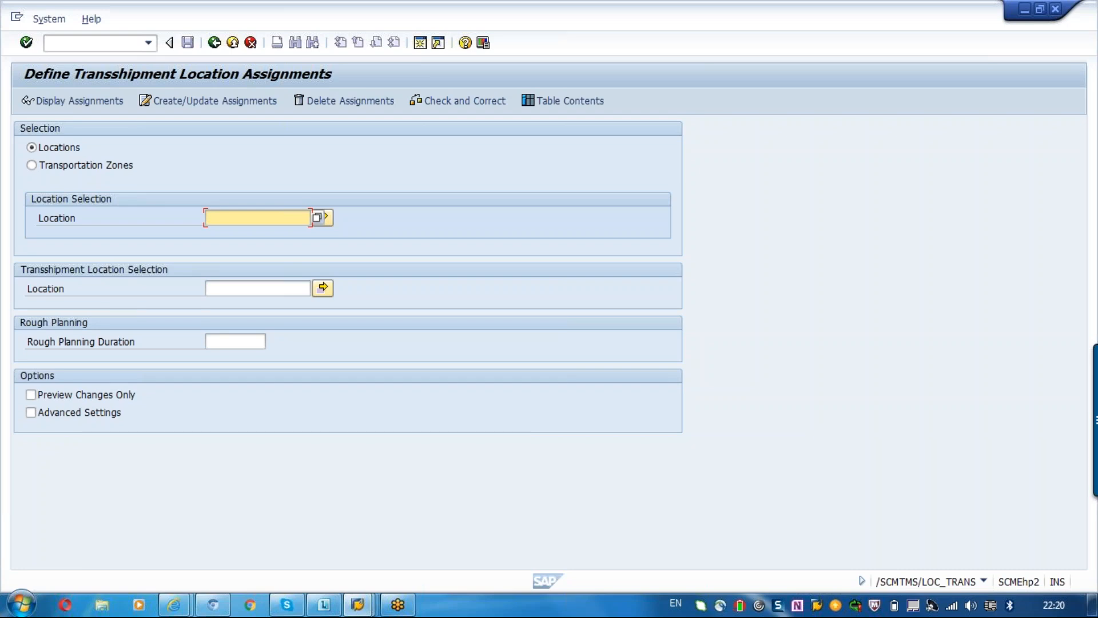
{"action": "type", "text": "3100"}
{"action": "left_click", "coordinate": [258, 289]}
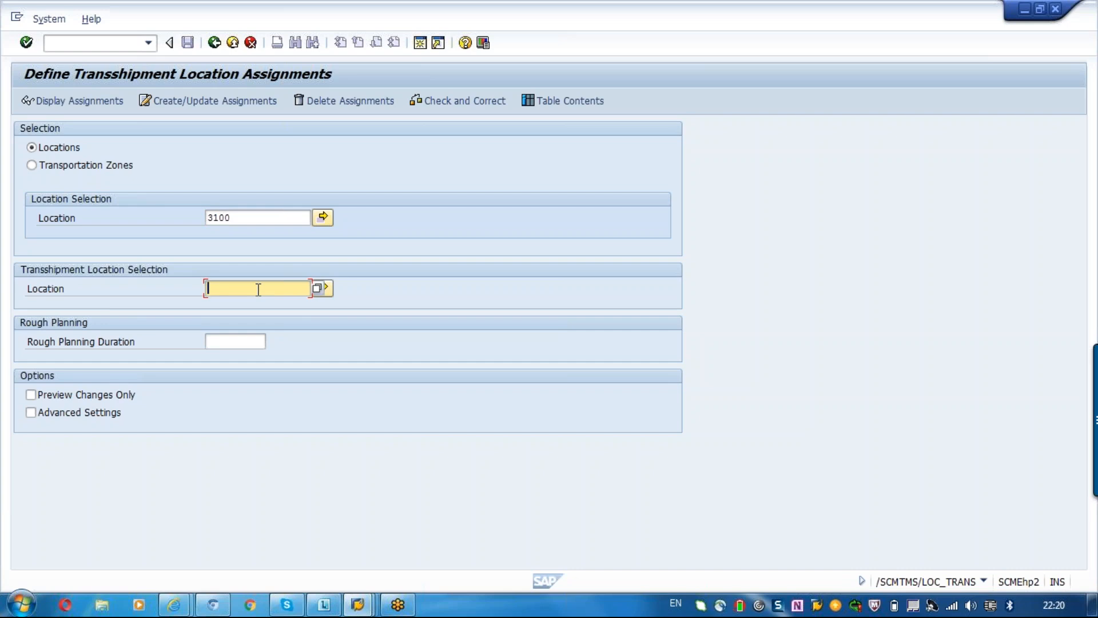
{"action": "type", "text": "10"}
{"action": "left_click", "coordinate": [176, 102]}
{"action": "left_click", "coordinate": [253, 218]}
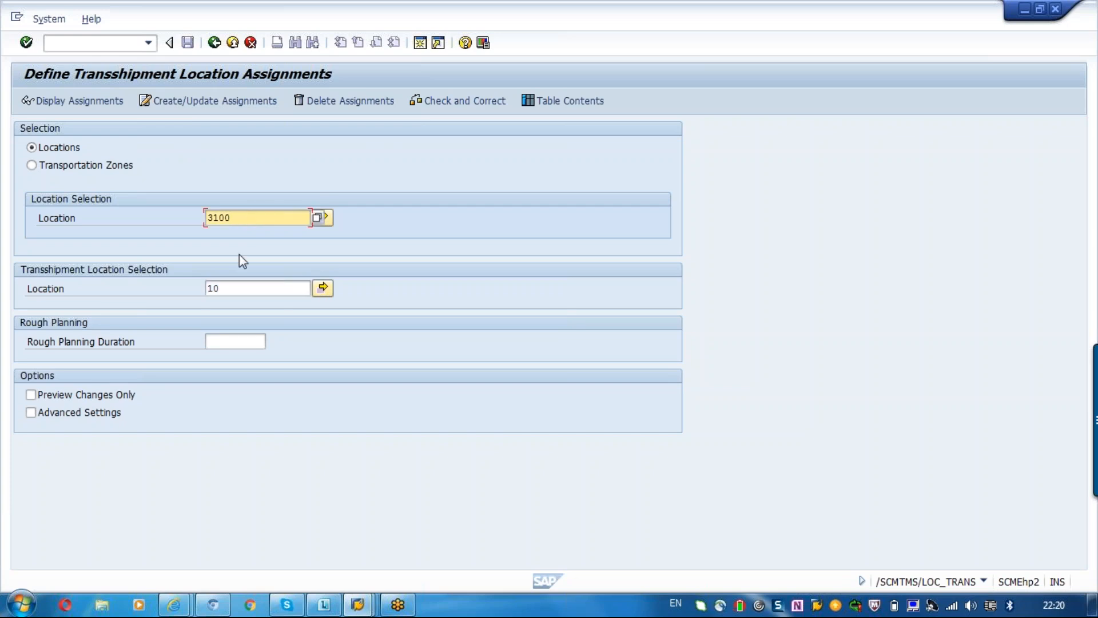
{"action": "left_click", "coordinate": [228, 288]}
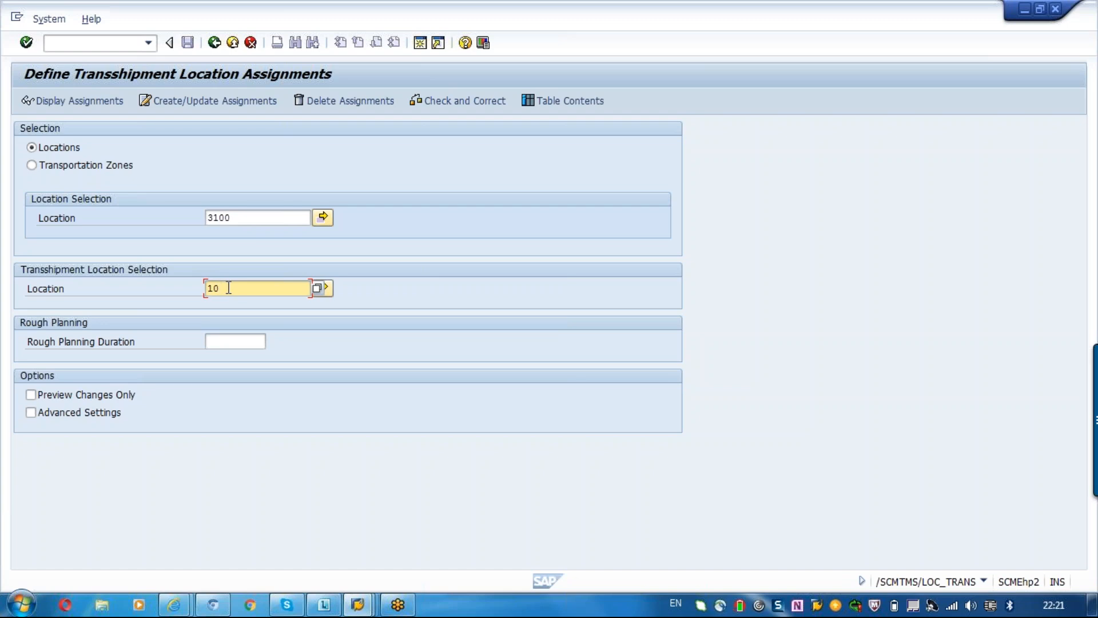
{"action": "left_click", "coordinate": [197, 104]}
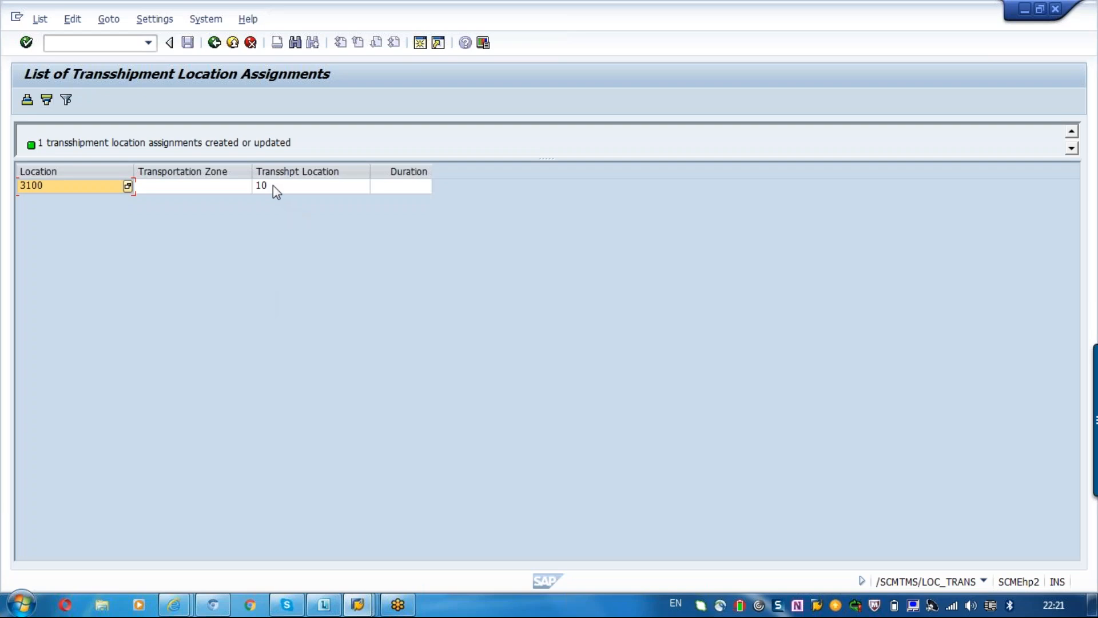
Review the location and transshipment location entries in the list of transshipment location assignments and leave the transaction.
{"action": "left_click", "coordinate": [273, 185]}
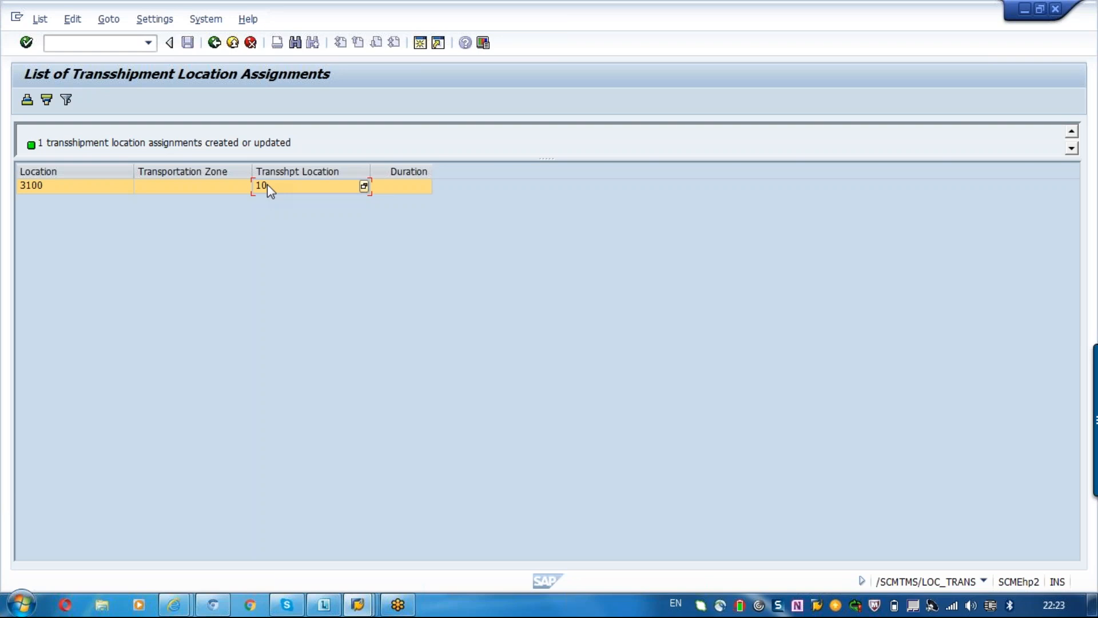
{"action": "left_click", "coordinate": [255, 280]}
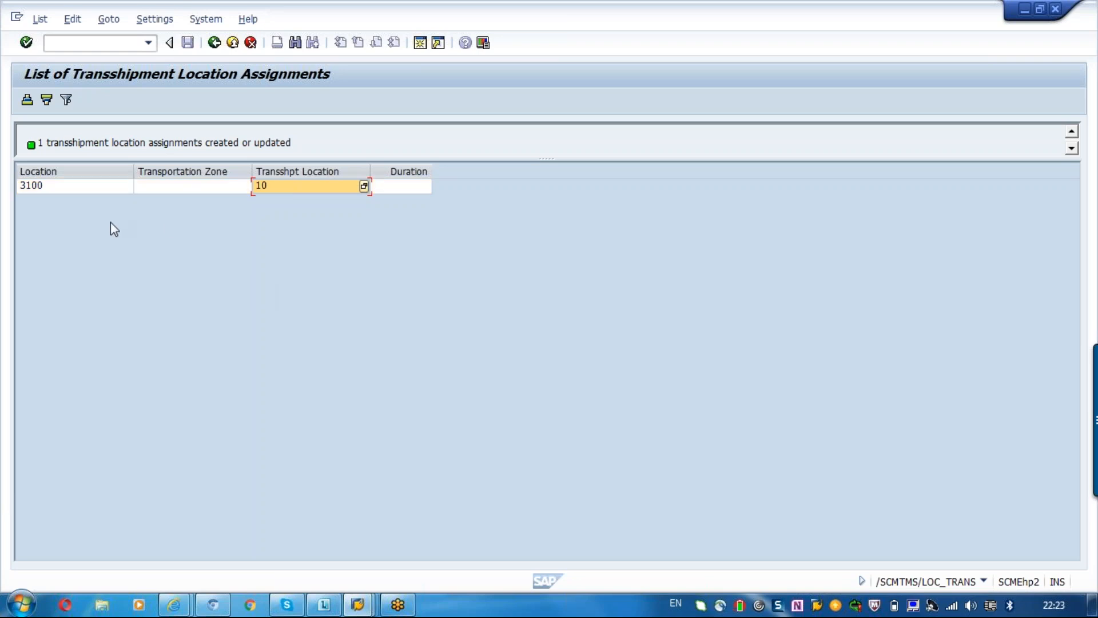
{"action": "left_click", "coordinate": [38, 185]}
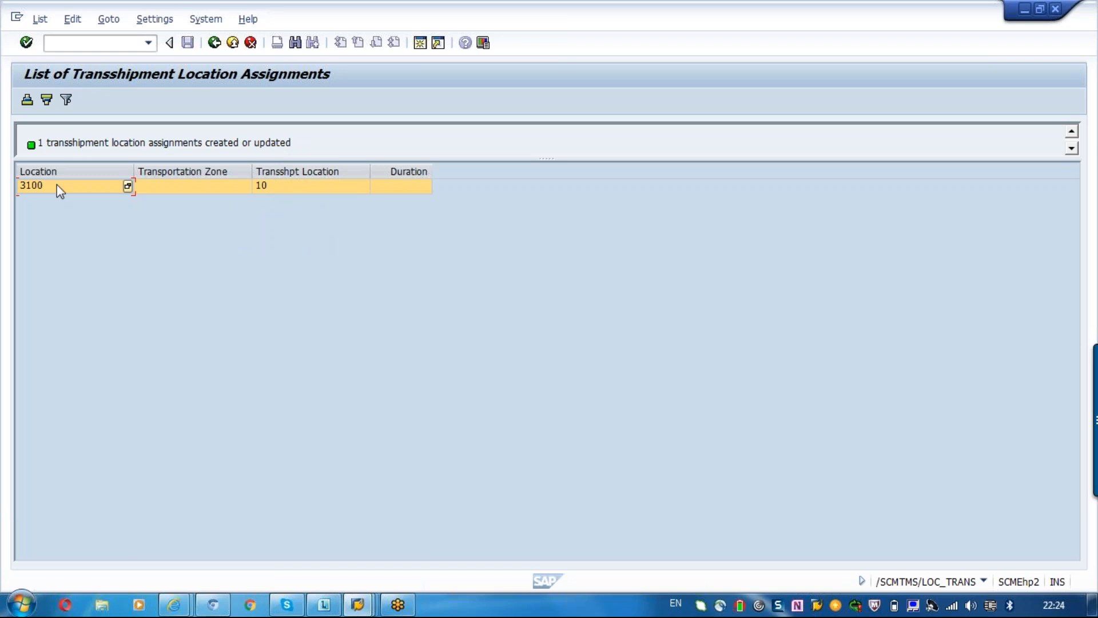
{"action": "left_click", "coordinate": [287, 194]}
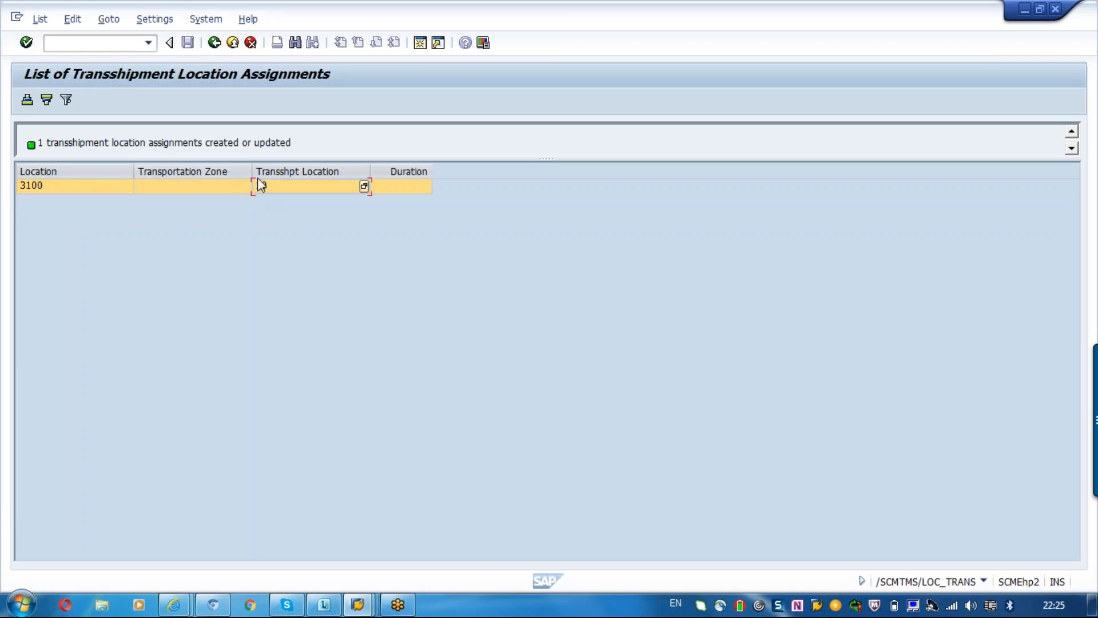
{"action": "type", "text": "10"}
{"action": "left_click", "coordinate": [215, 43]}
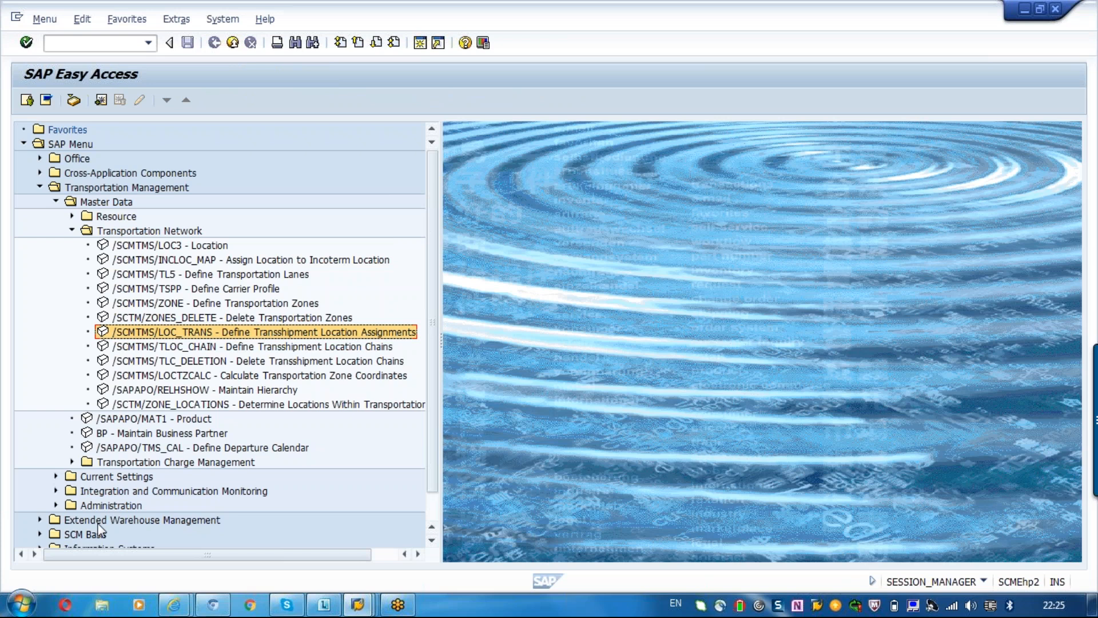
Start a new organization business partner in the role CRM010 Carrier and leave it without saving.
{"action": "double_click", "coordinate": [177, 433]}
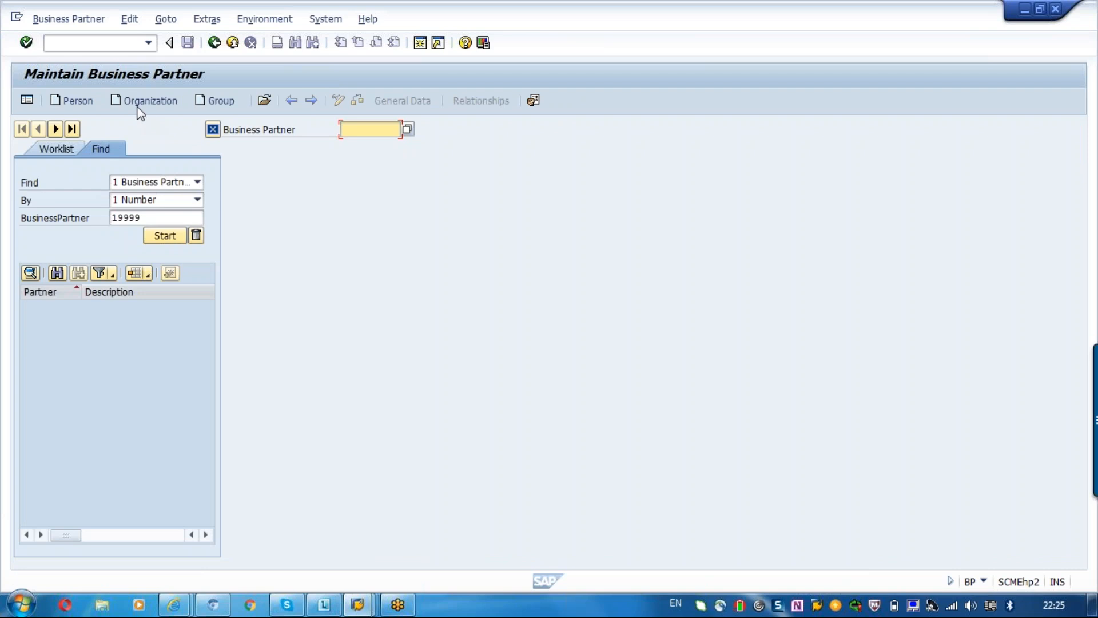
{"action": "left_click", "coordinate": [137, 107]}
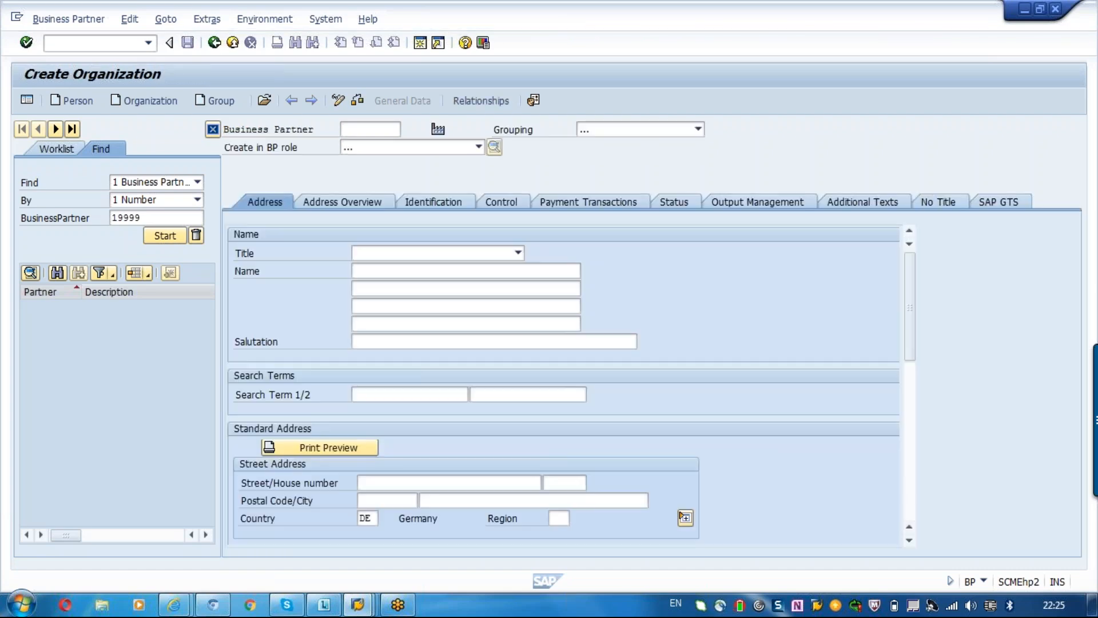
{"action": "left_click", "coordinate": [479, 147]}
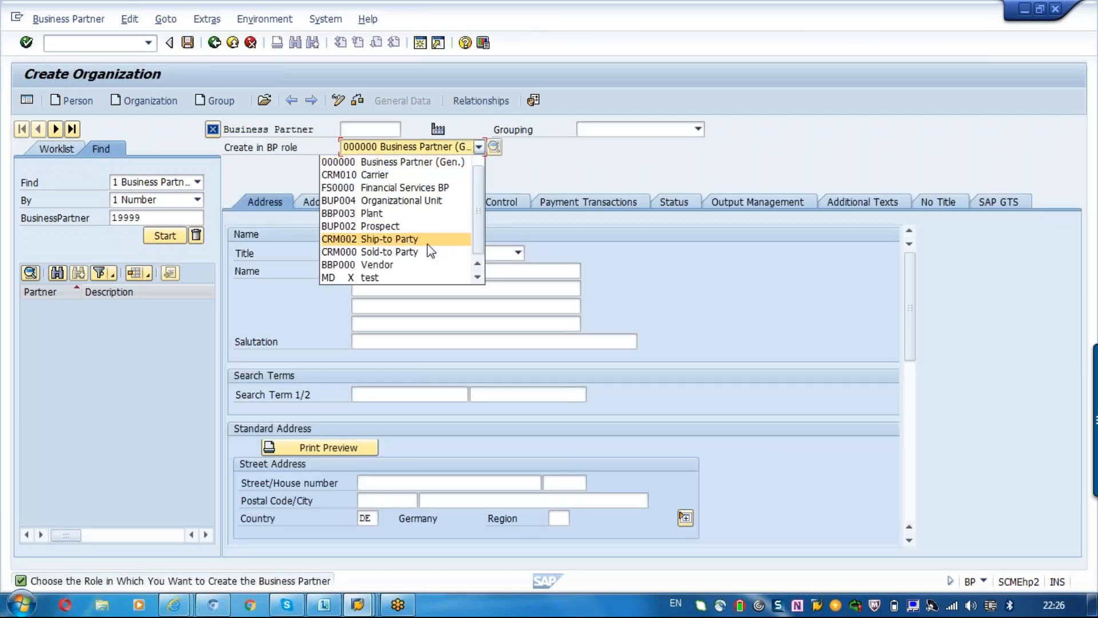
{"action": "left_click", "coordinate": [395, 174]}
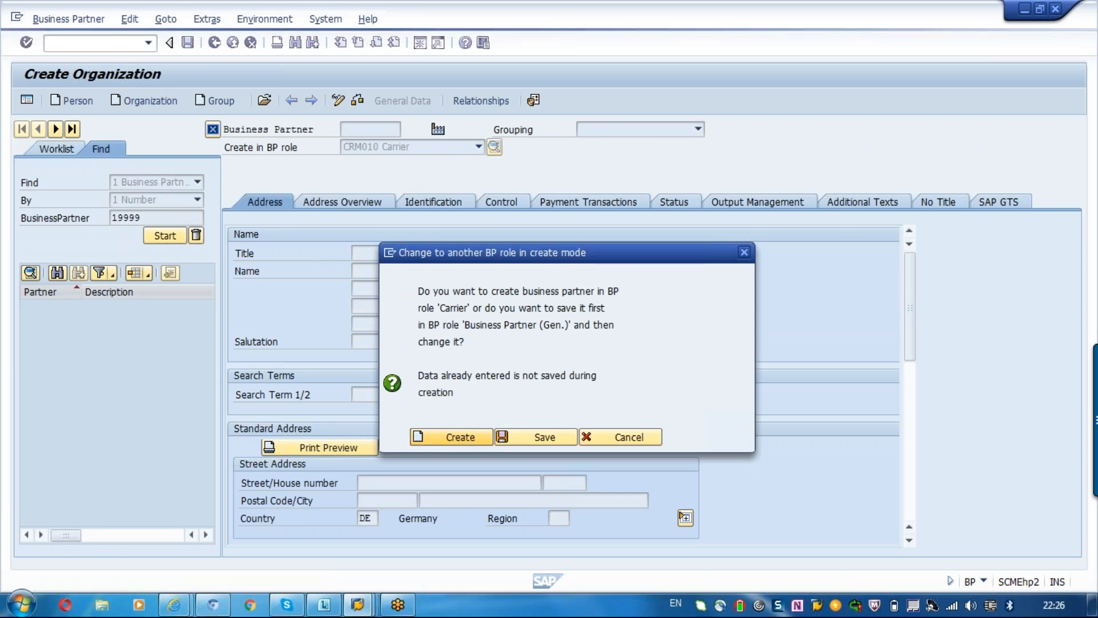
{"action": "key", "text": "Return"}
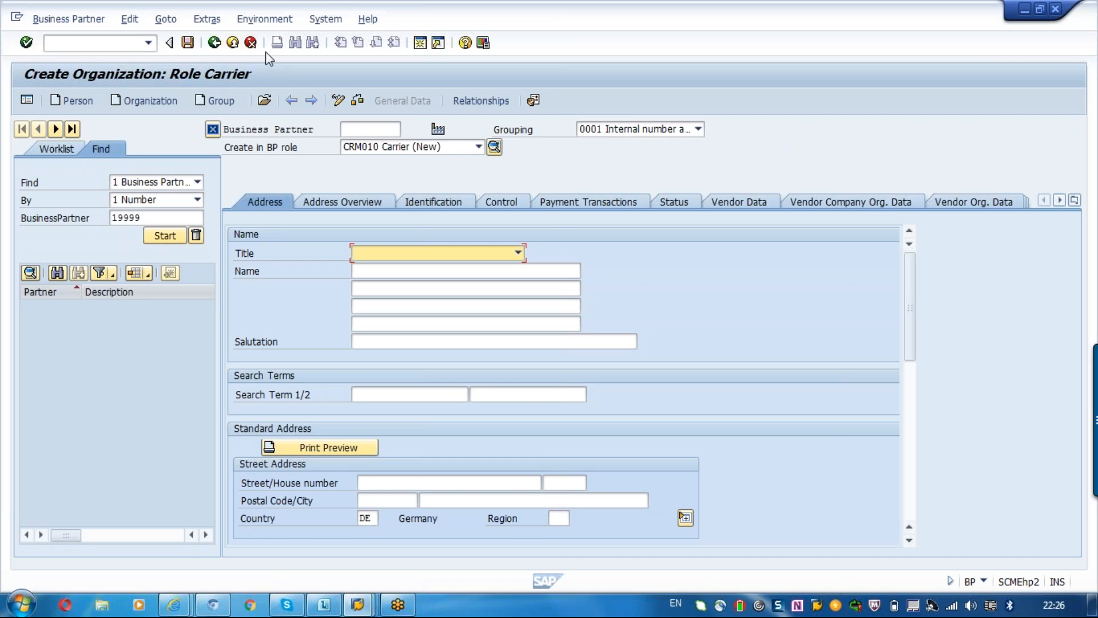
{"action": "left_click", "coordinate": [90, 42]}
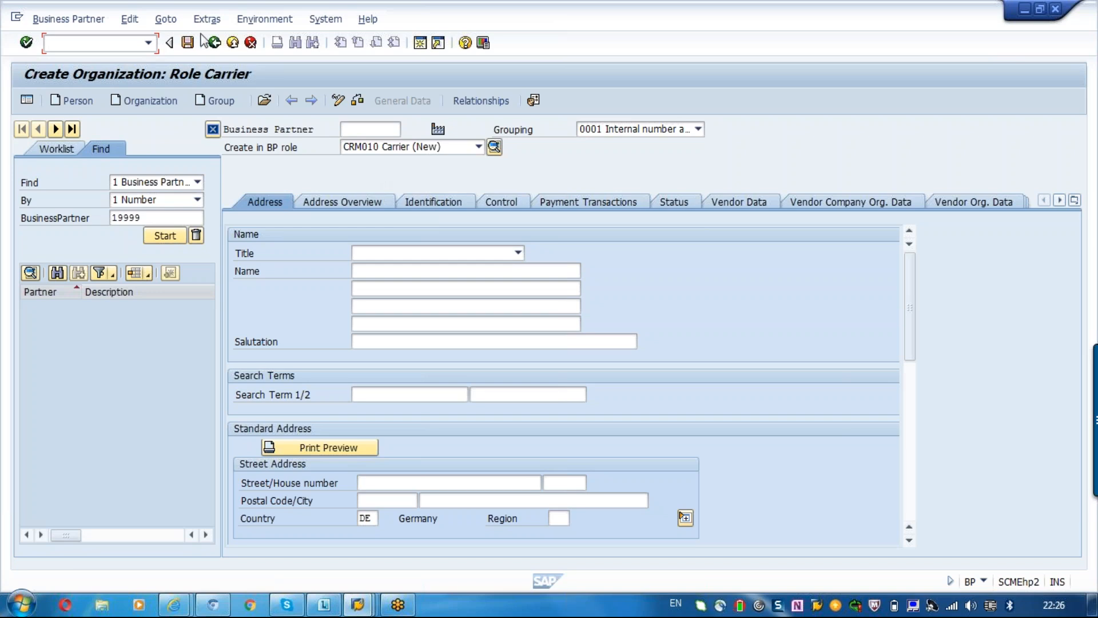
{"action": "left_click", "coordinate": [215, 46]}
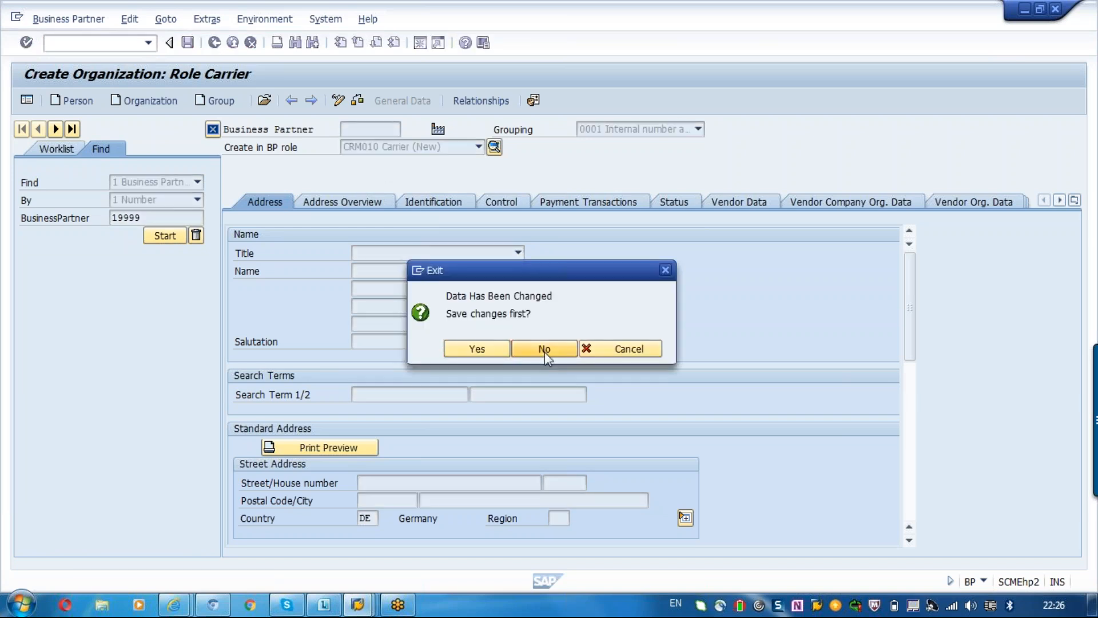
{"action": "left_click", "coordinate": [545, 349]}
Display the global data of product M-16 in the product master and return to the SAP Easy Access screen.
{"action": "double_click", "coordinate": [171, 421]}
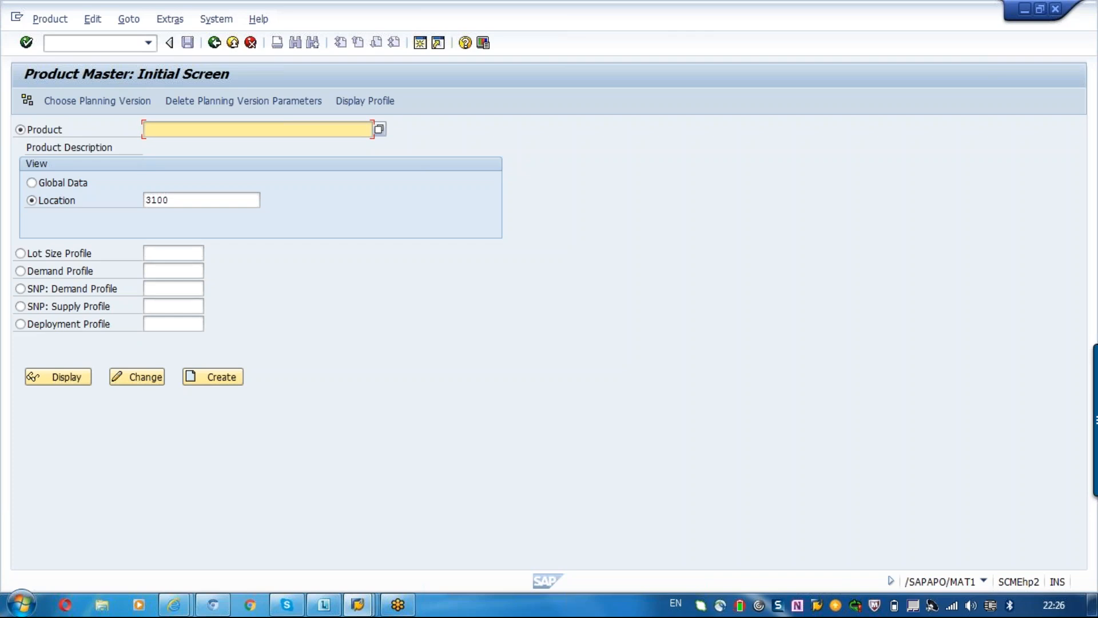
{"action": "type", "text": "m-"}
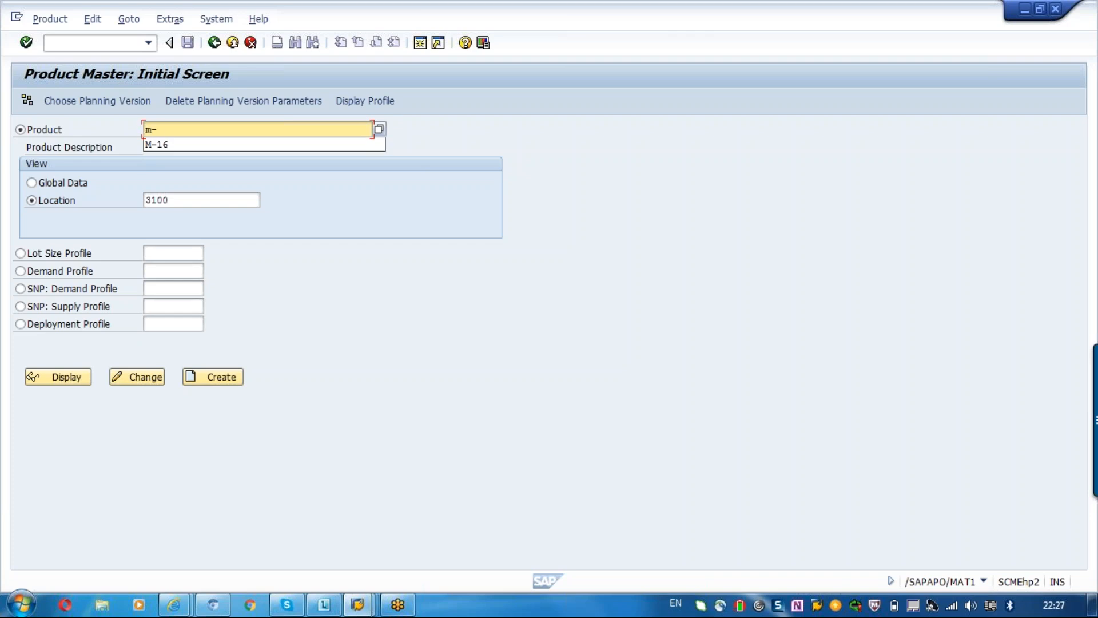
{"action": "type", "text": "16"}
{"action": "left_click", "coordinate": [167, 146]}
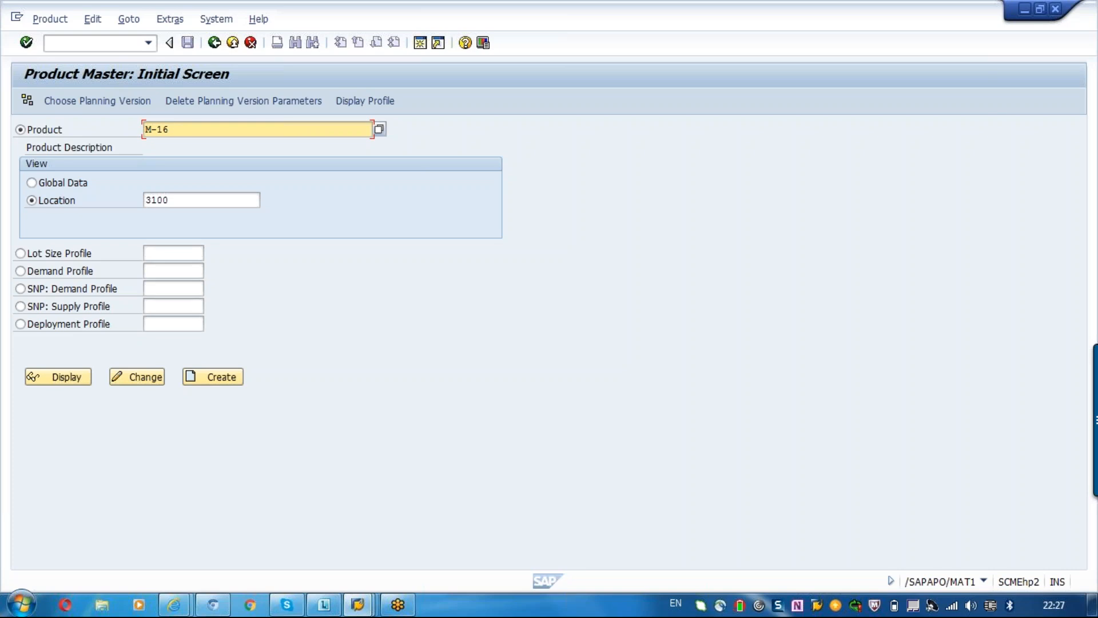
{"action": "left_click", "coordinate": [74, 183]}
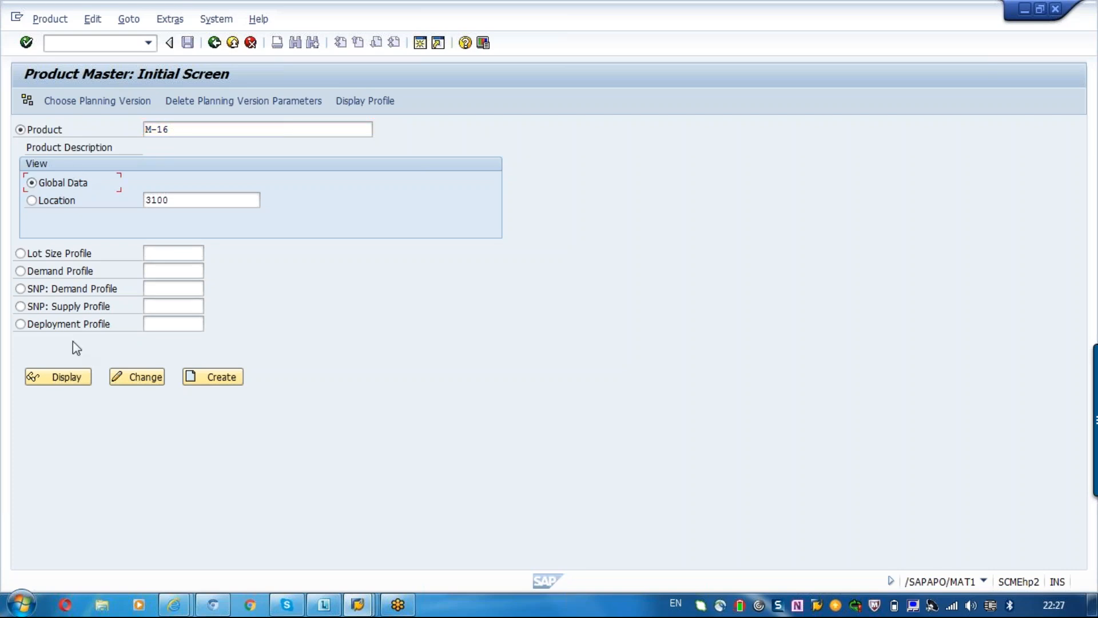
{"action": "left_click", "coordinate": [64, 377]}
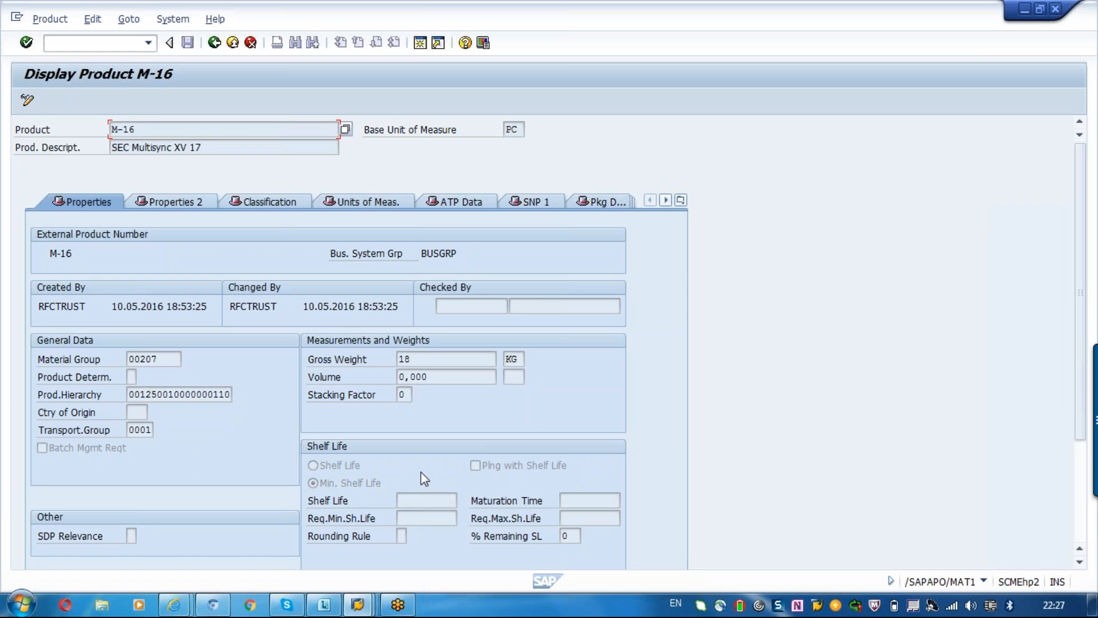
{"action": "left_click", "coordinate": [220, 45]}
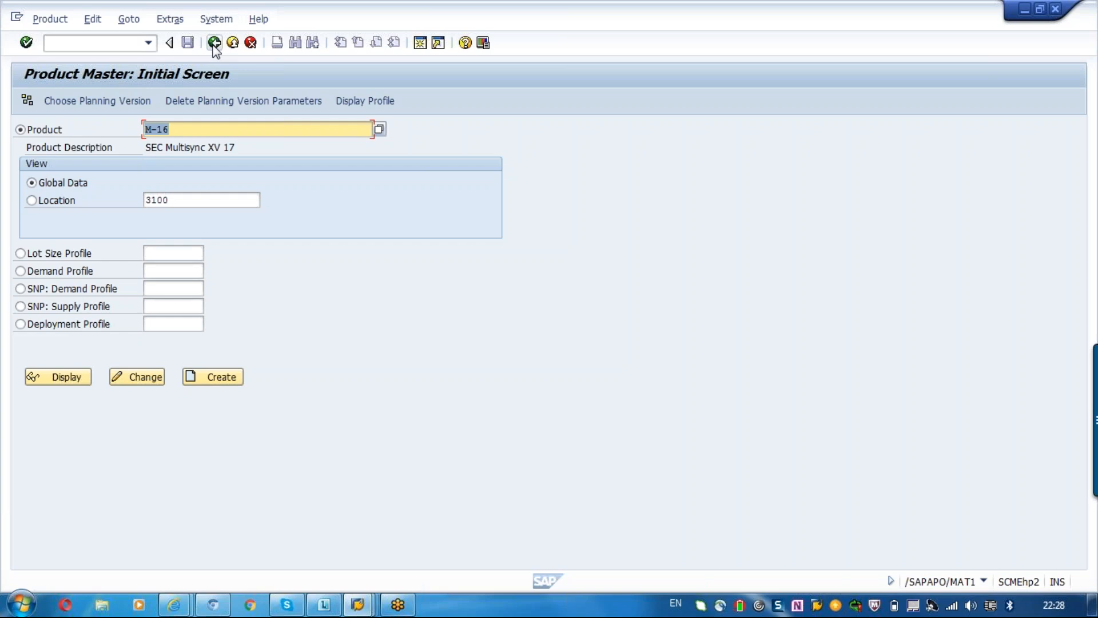
{"action": "left_click", "coordinate": [213, 44]}
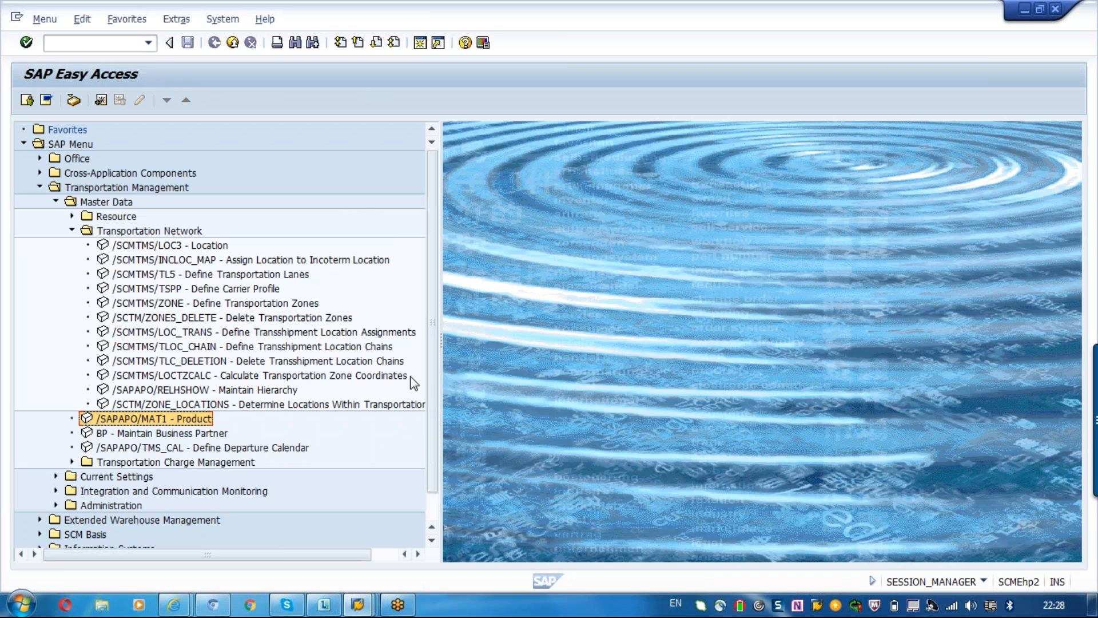
Open the definition of transshipment location chains, look at its search field and leave it again.
{"action": "left_click", "coordinate": [350, 346]}
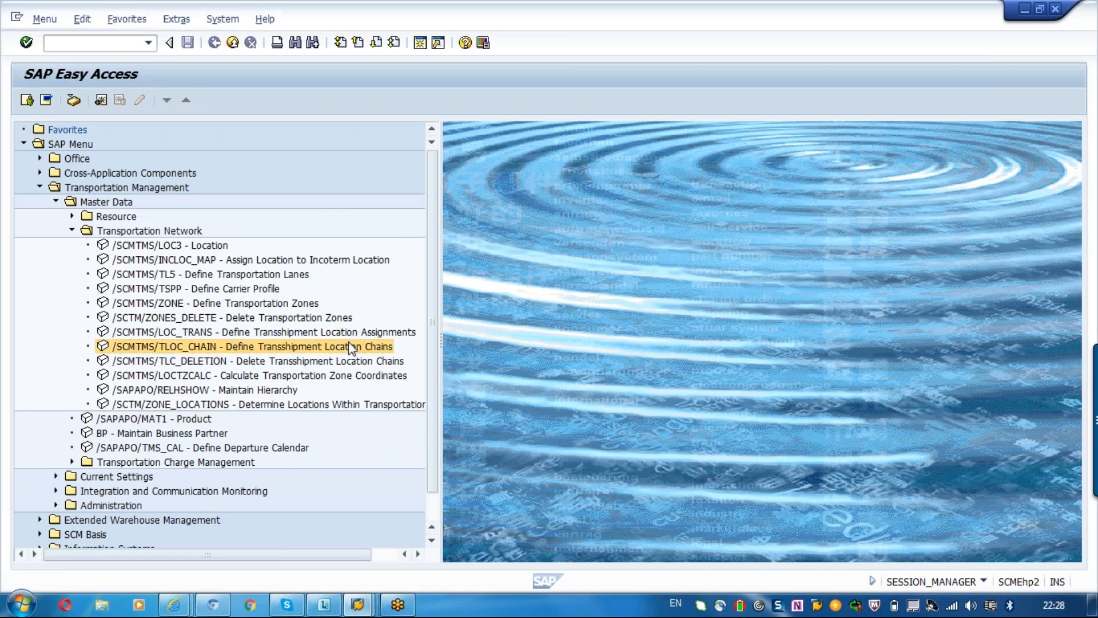
{"action": "double_click", "coordinate": [349, 346]}
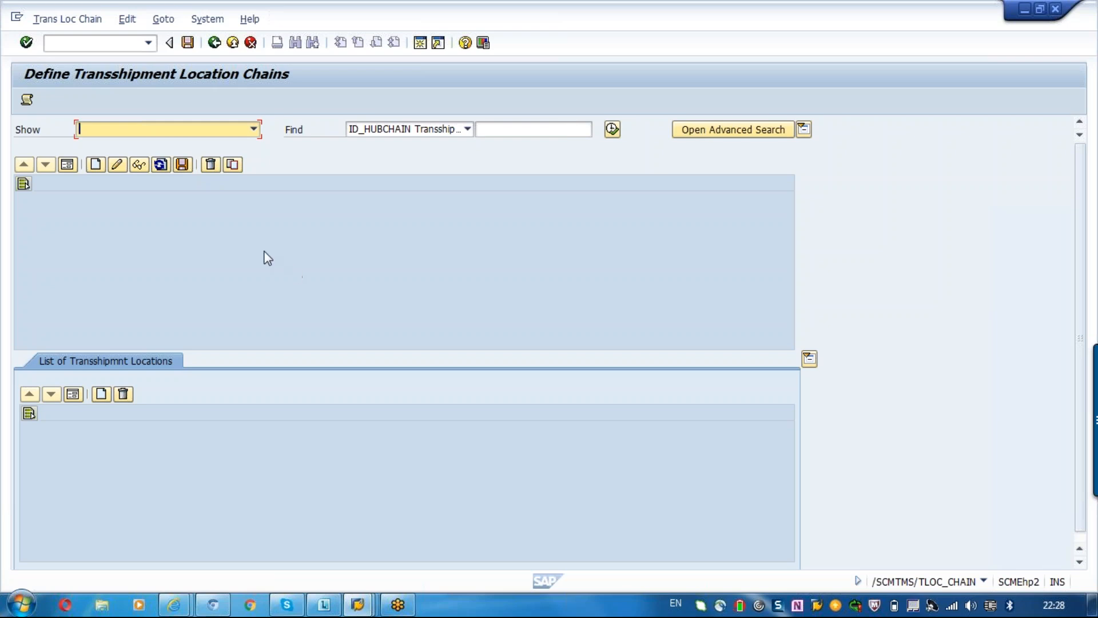
{"action": "left_click", "coordinate": [550, 126]}
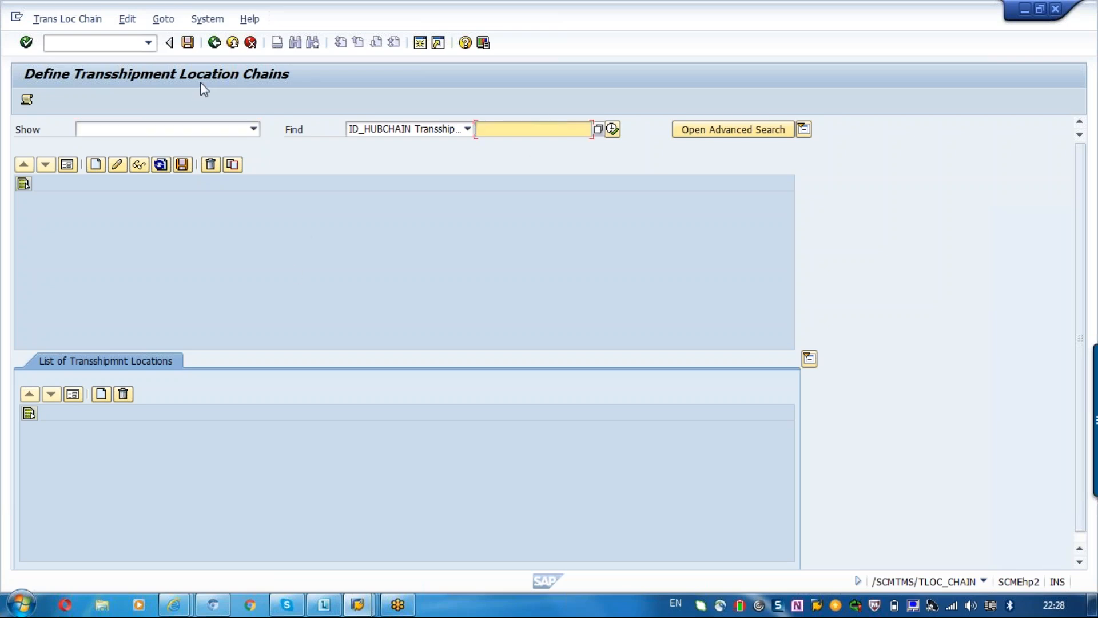
{"action": "left_click", "coordinate": [219, 49]}
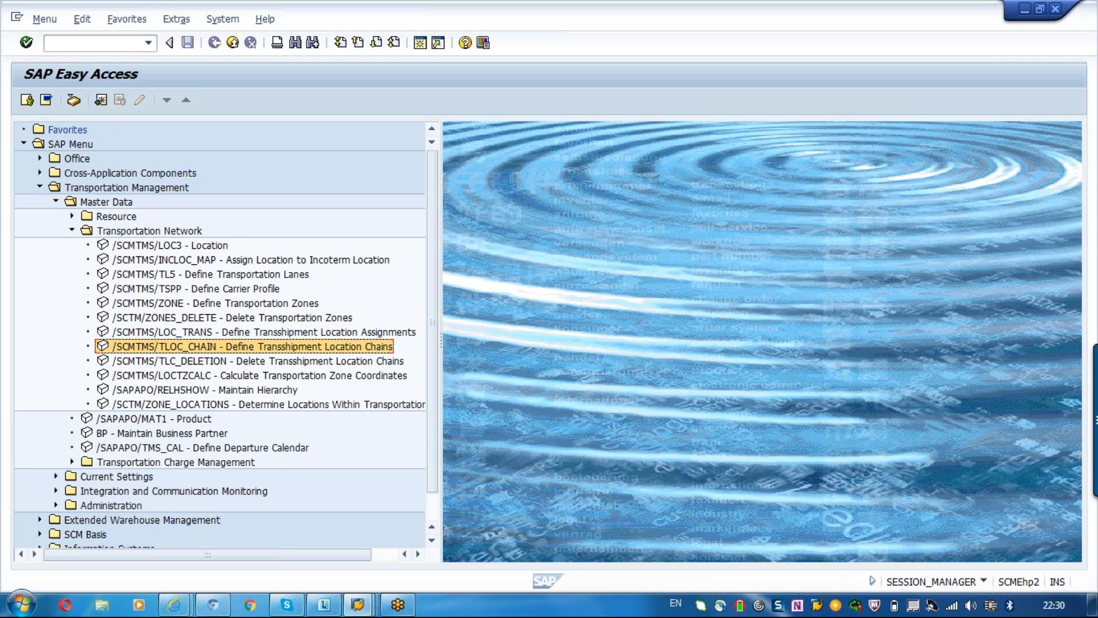
Get the command field ready for a transaction code on the SAP Easy Access screen.
{"action": "left_click", "coordinate": [98, 50]}
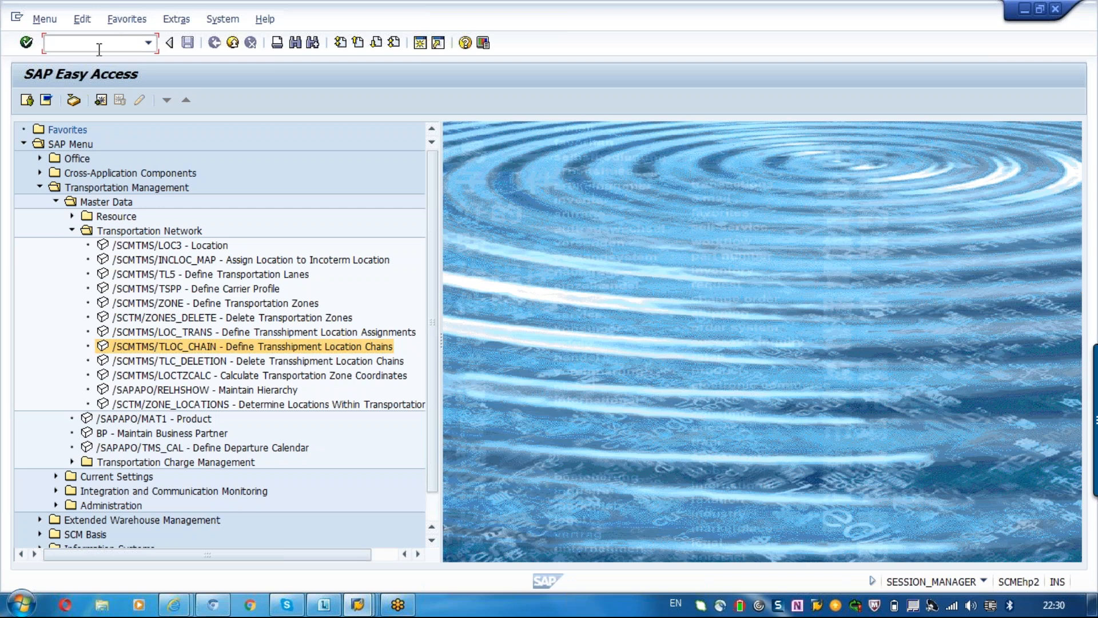